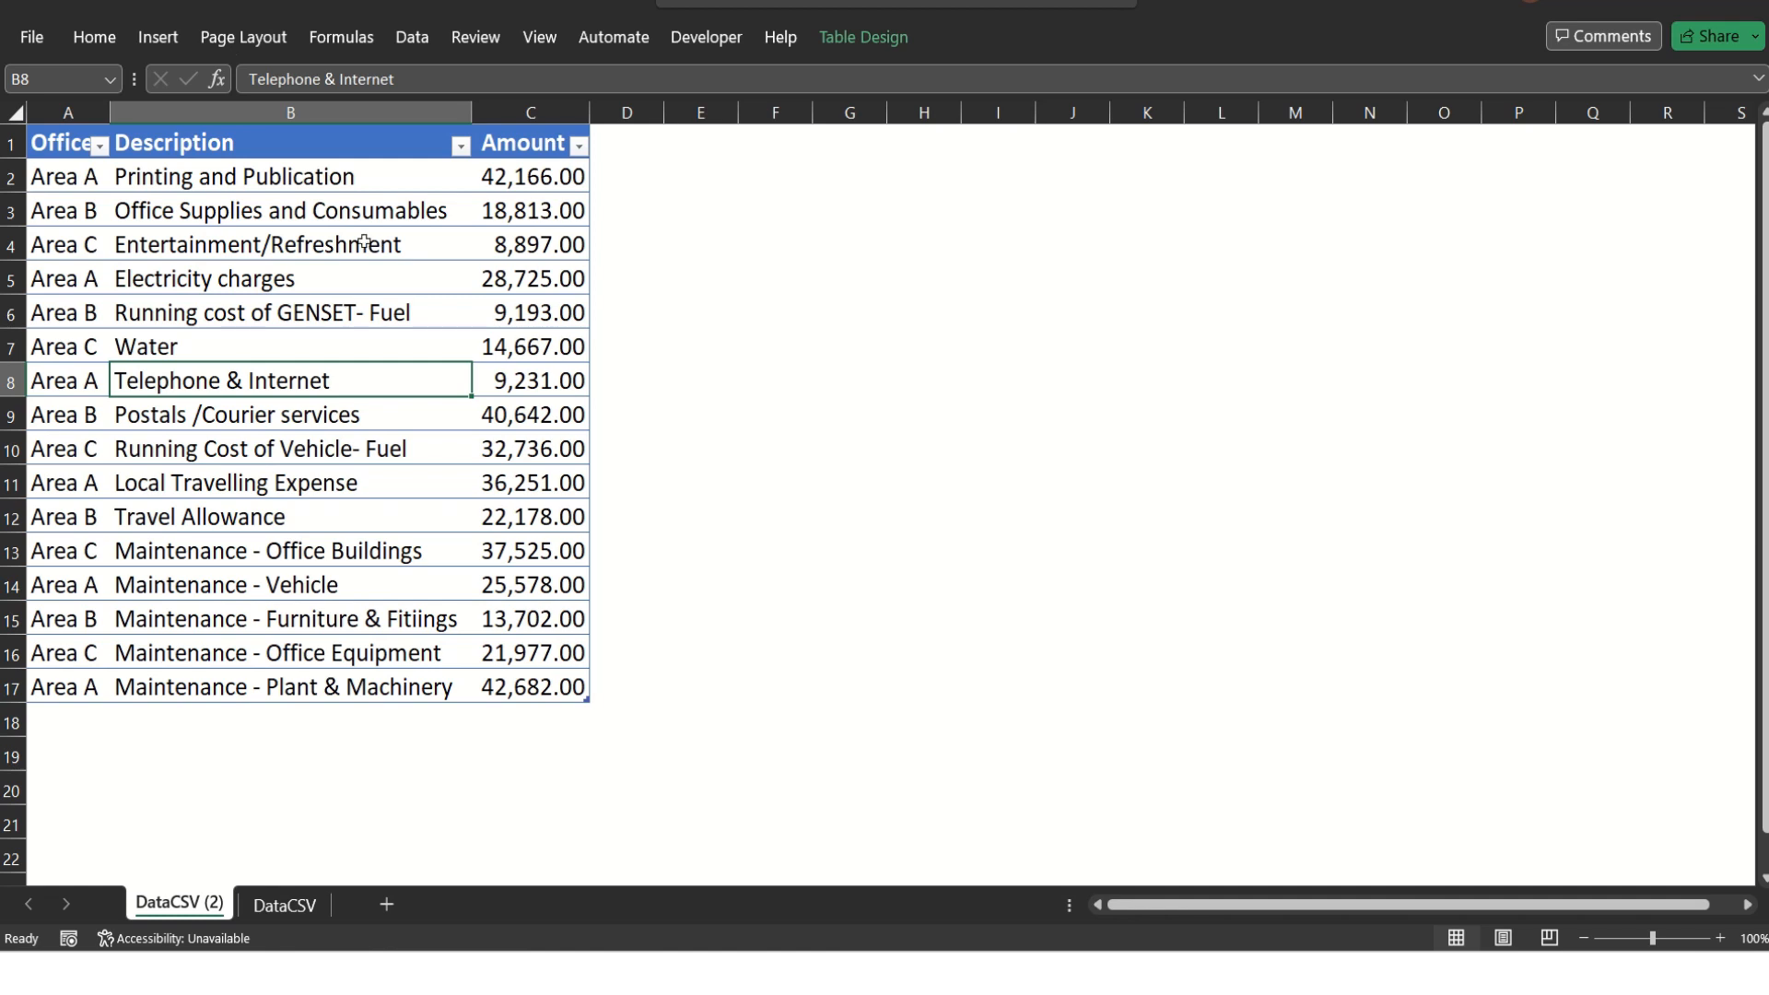
# Inspect the name and design properties of the expense table on the DataCSV (2) sheet.
pyautogui.click(339, 231)
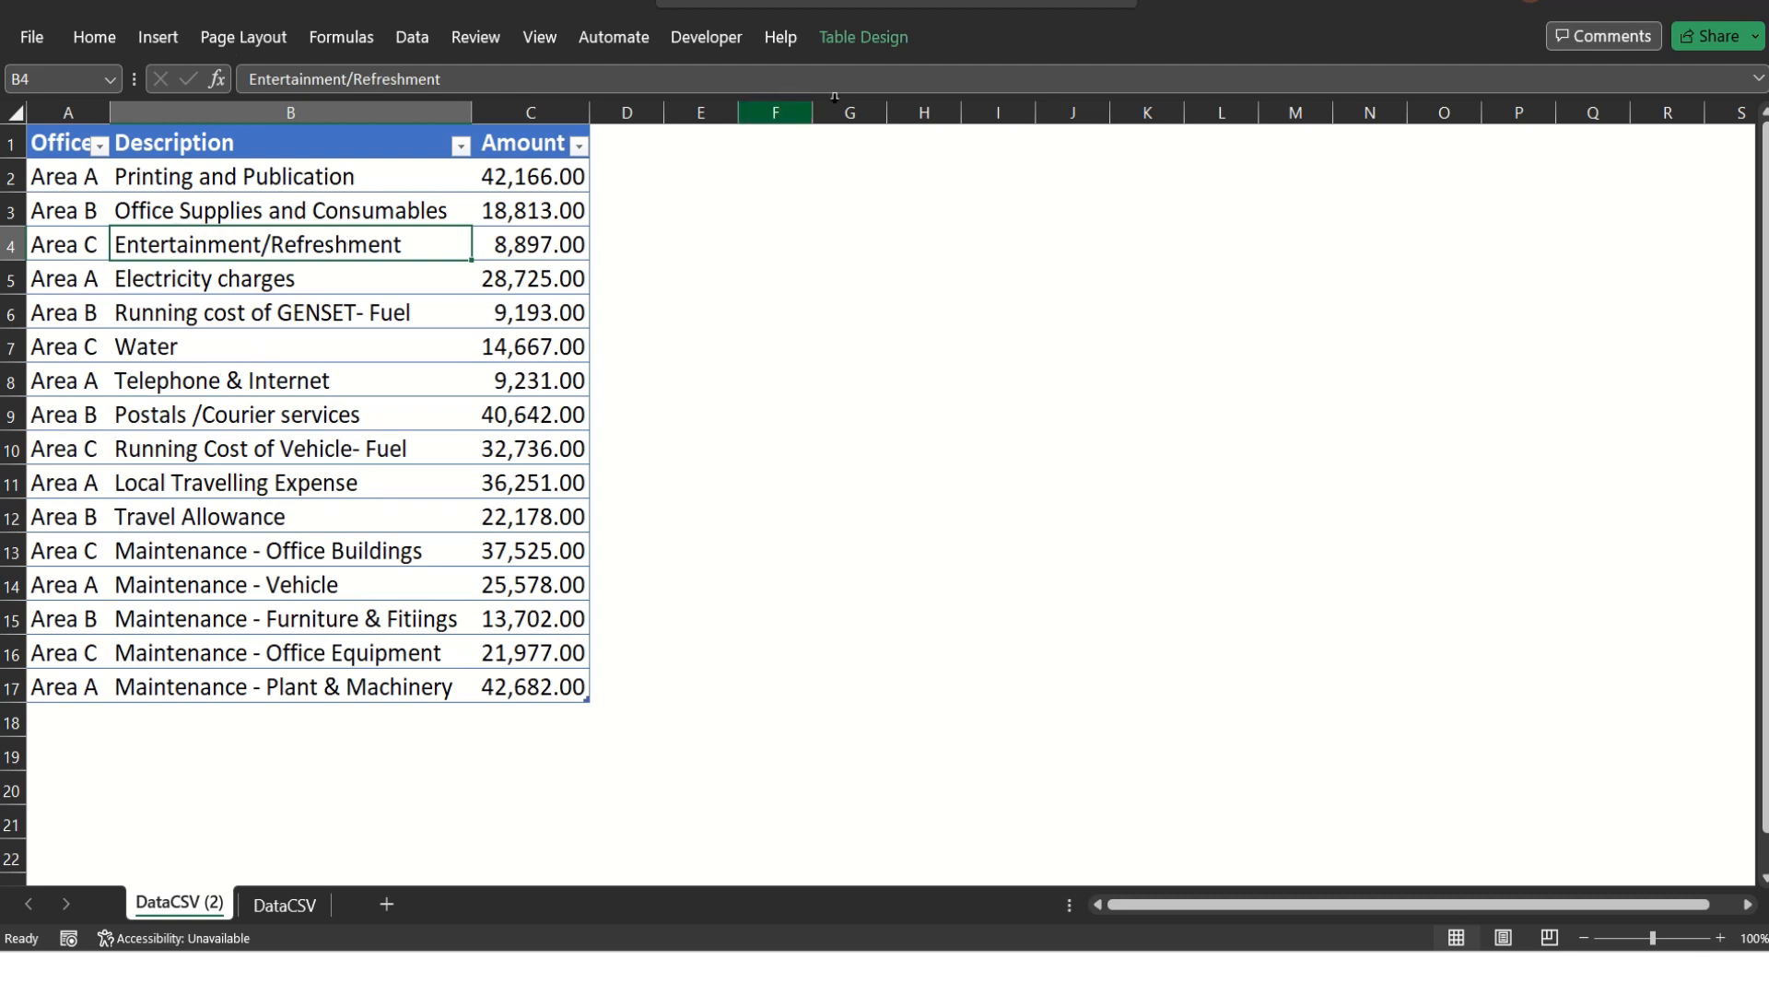
pyautogui.click(880, 46)
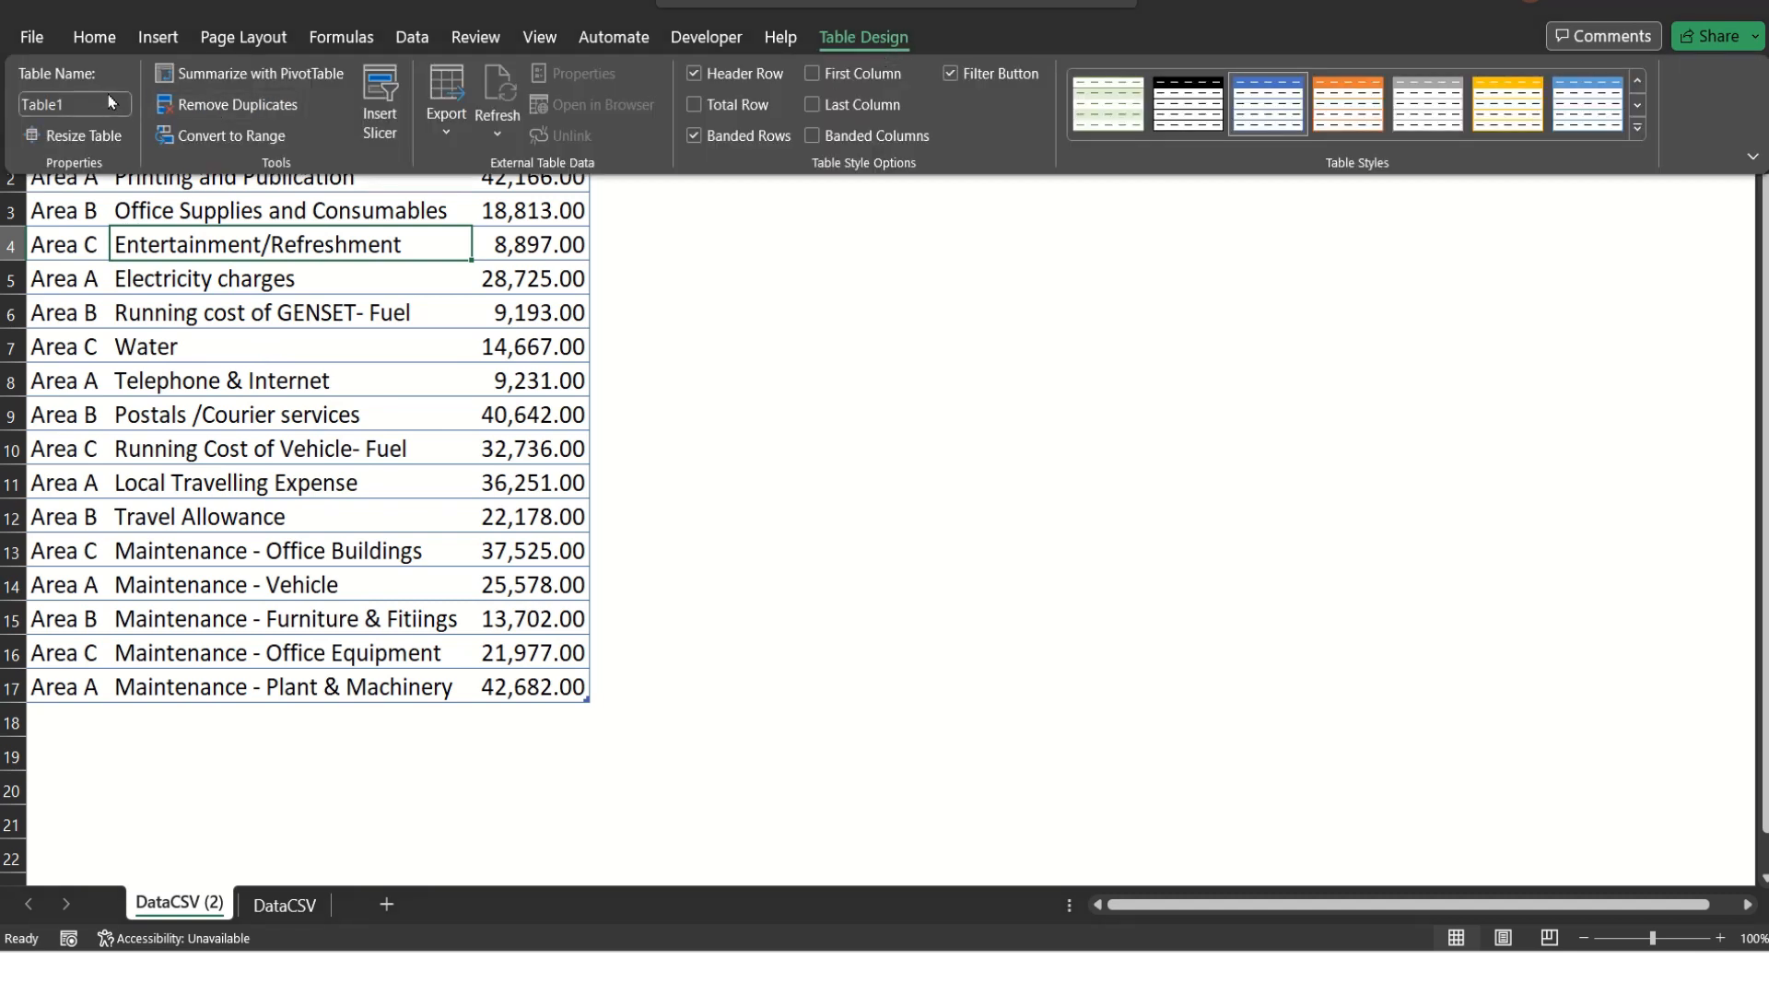
pyautogui.click(301, 288)
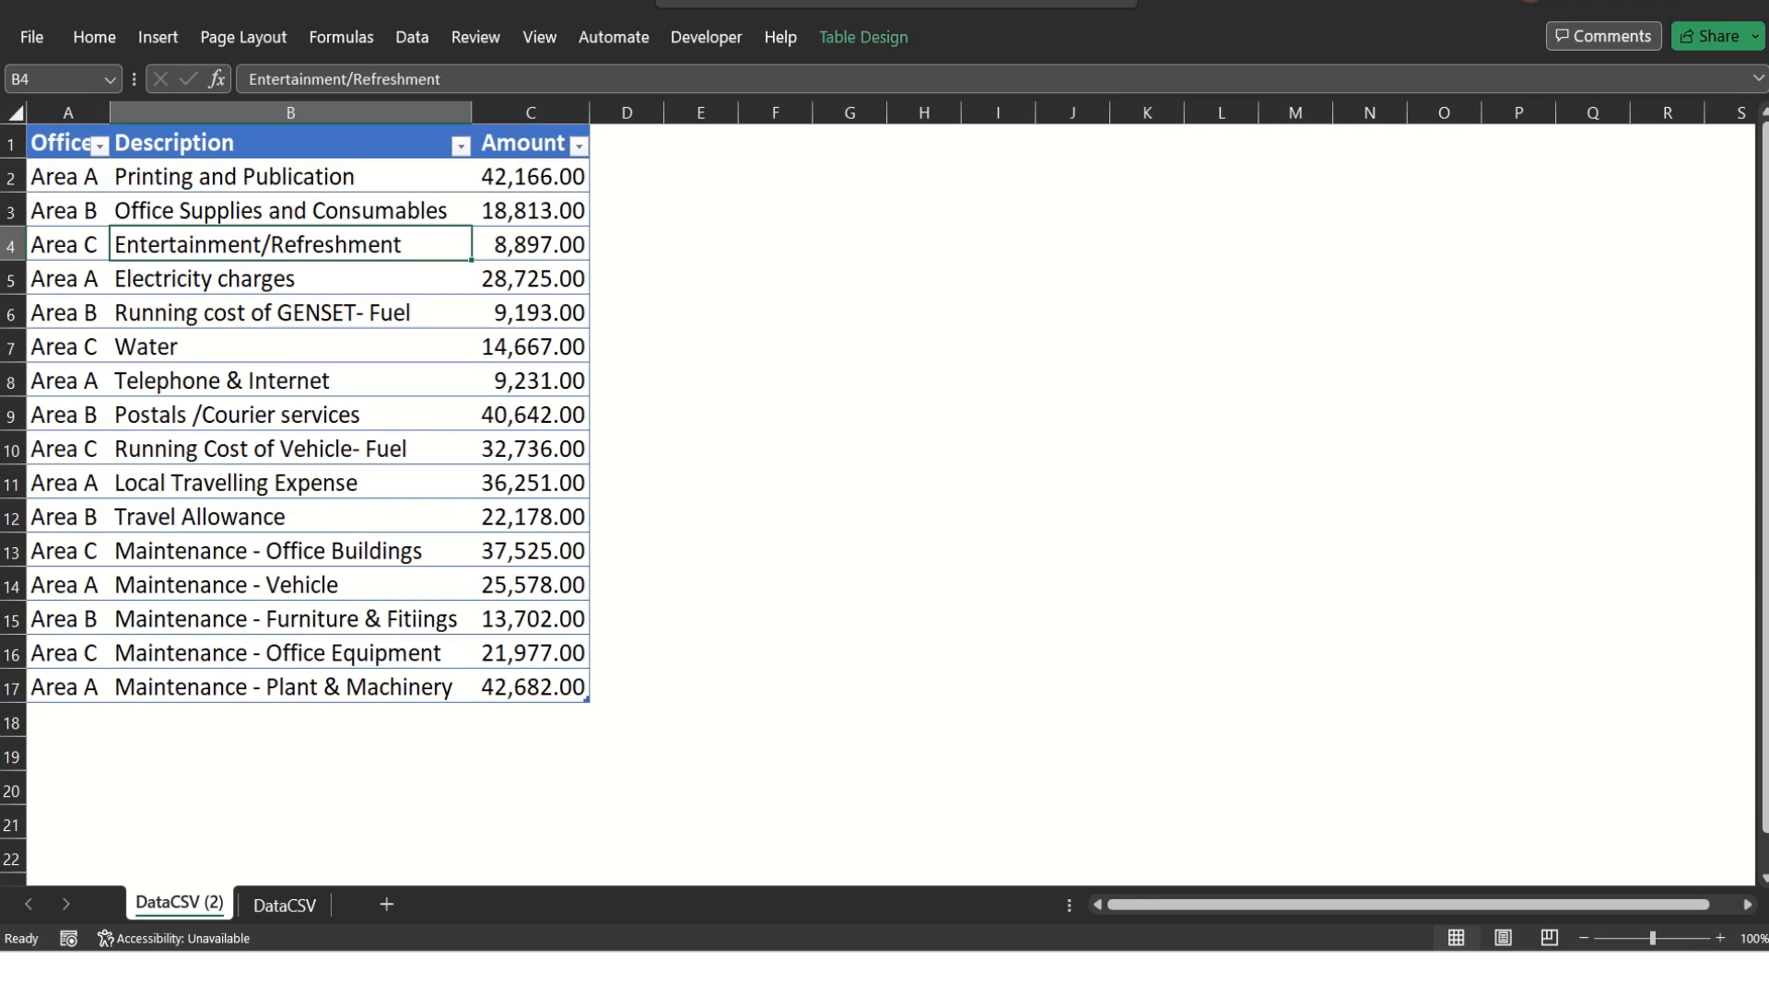
# Switch to Power Apps and review the options for starting an app with data, leaving the wizard without choosing one.
pyautogui.click(1043, 973)
pyautogui.click(1047, 974)
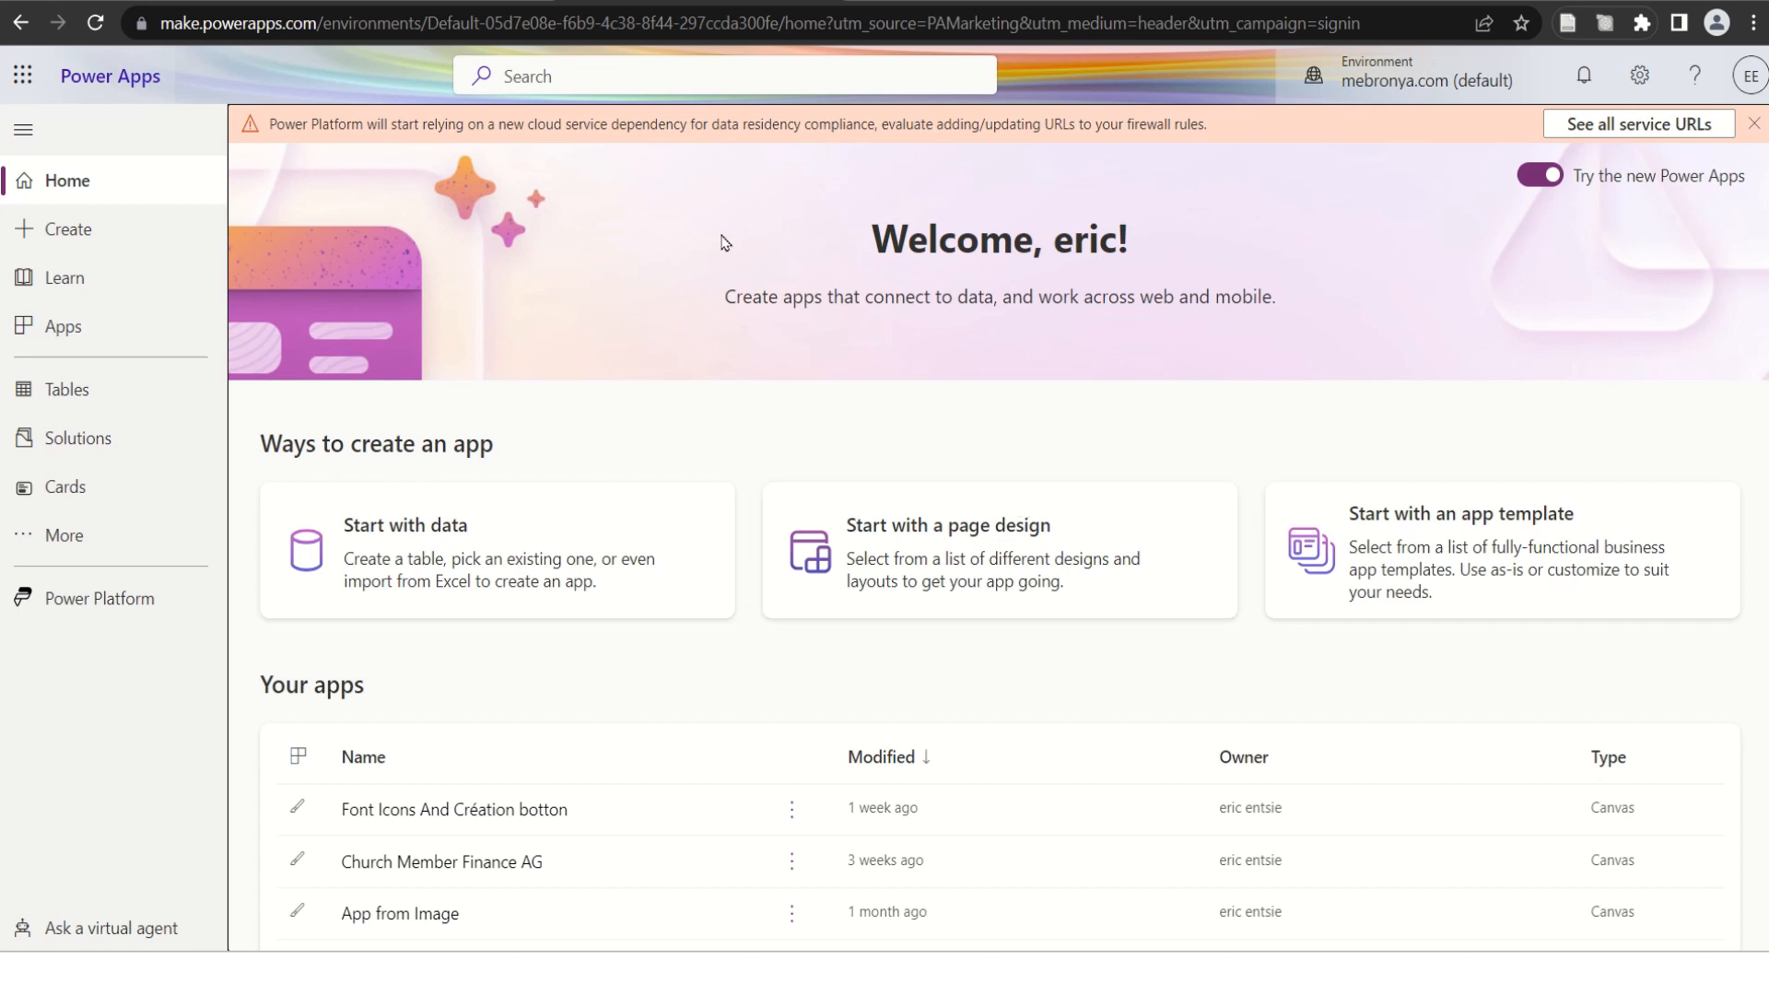
pyautogui.click(439, 560)
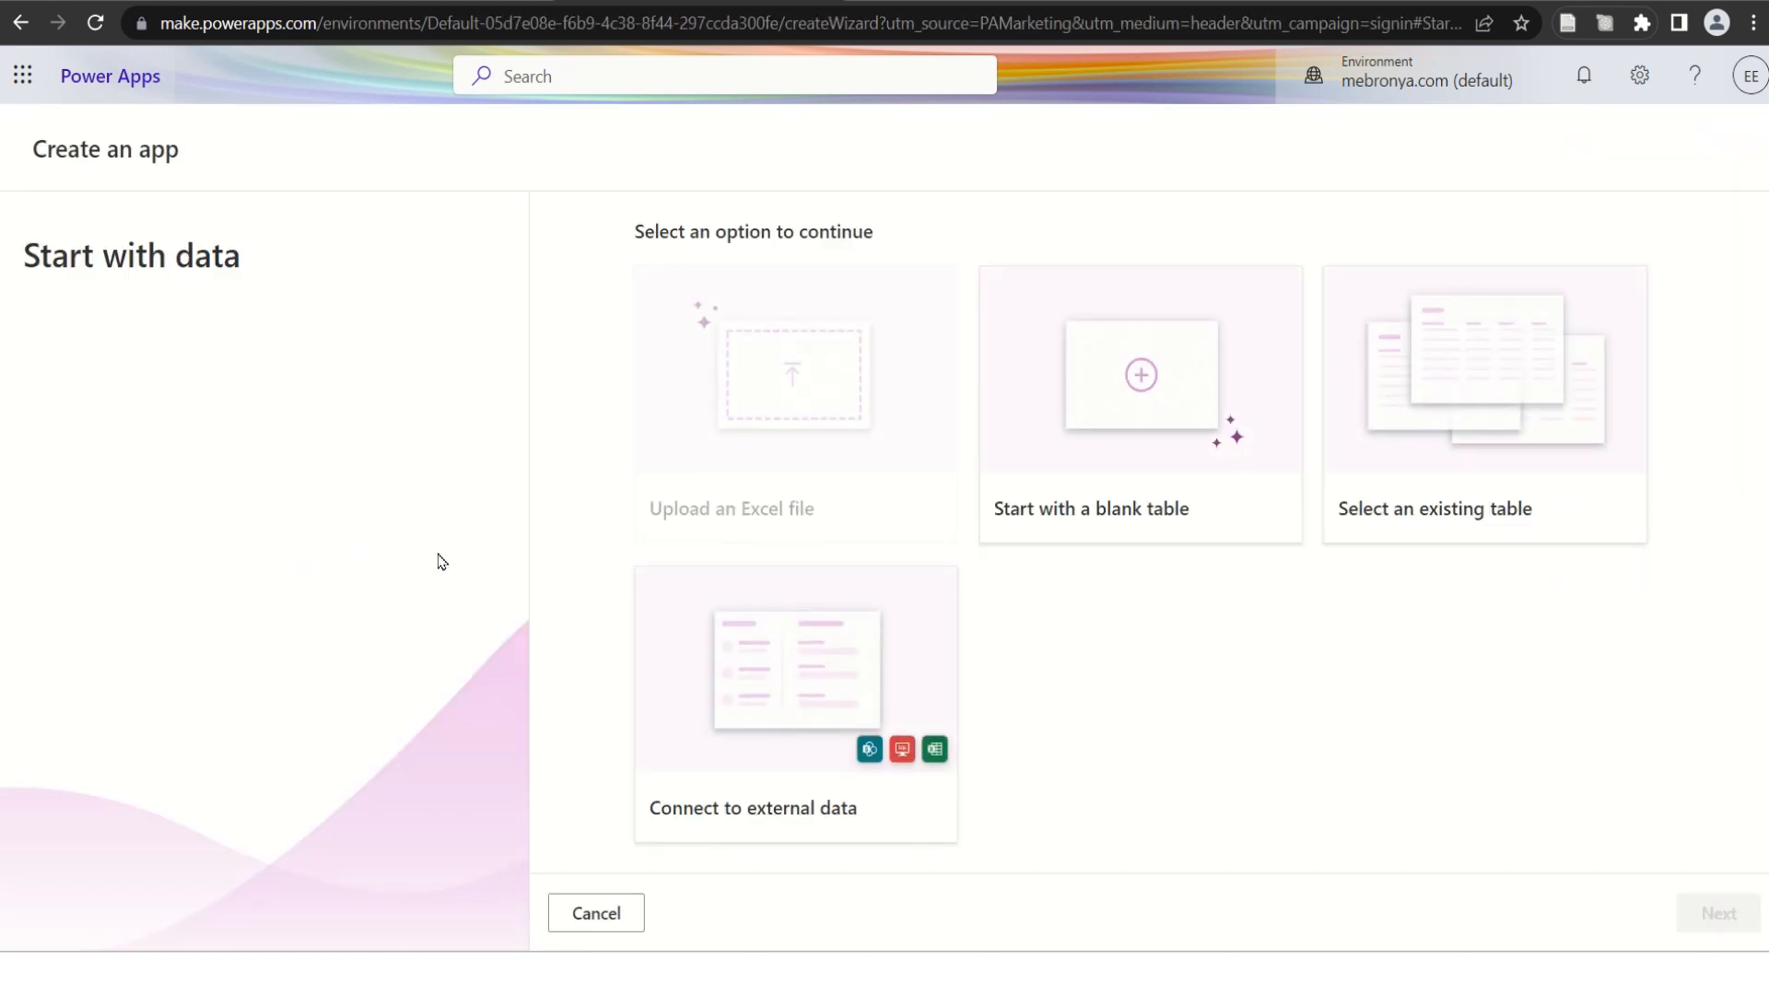
pyautogui.click(595, 915)
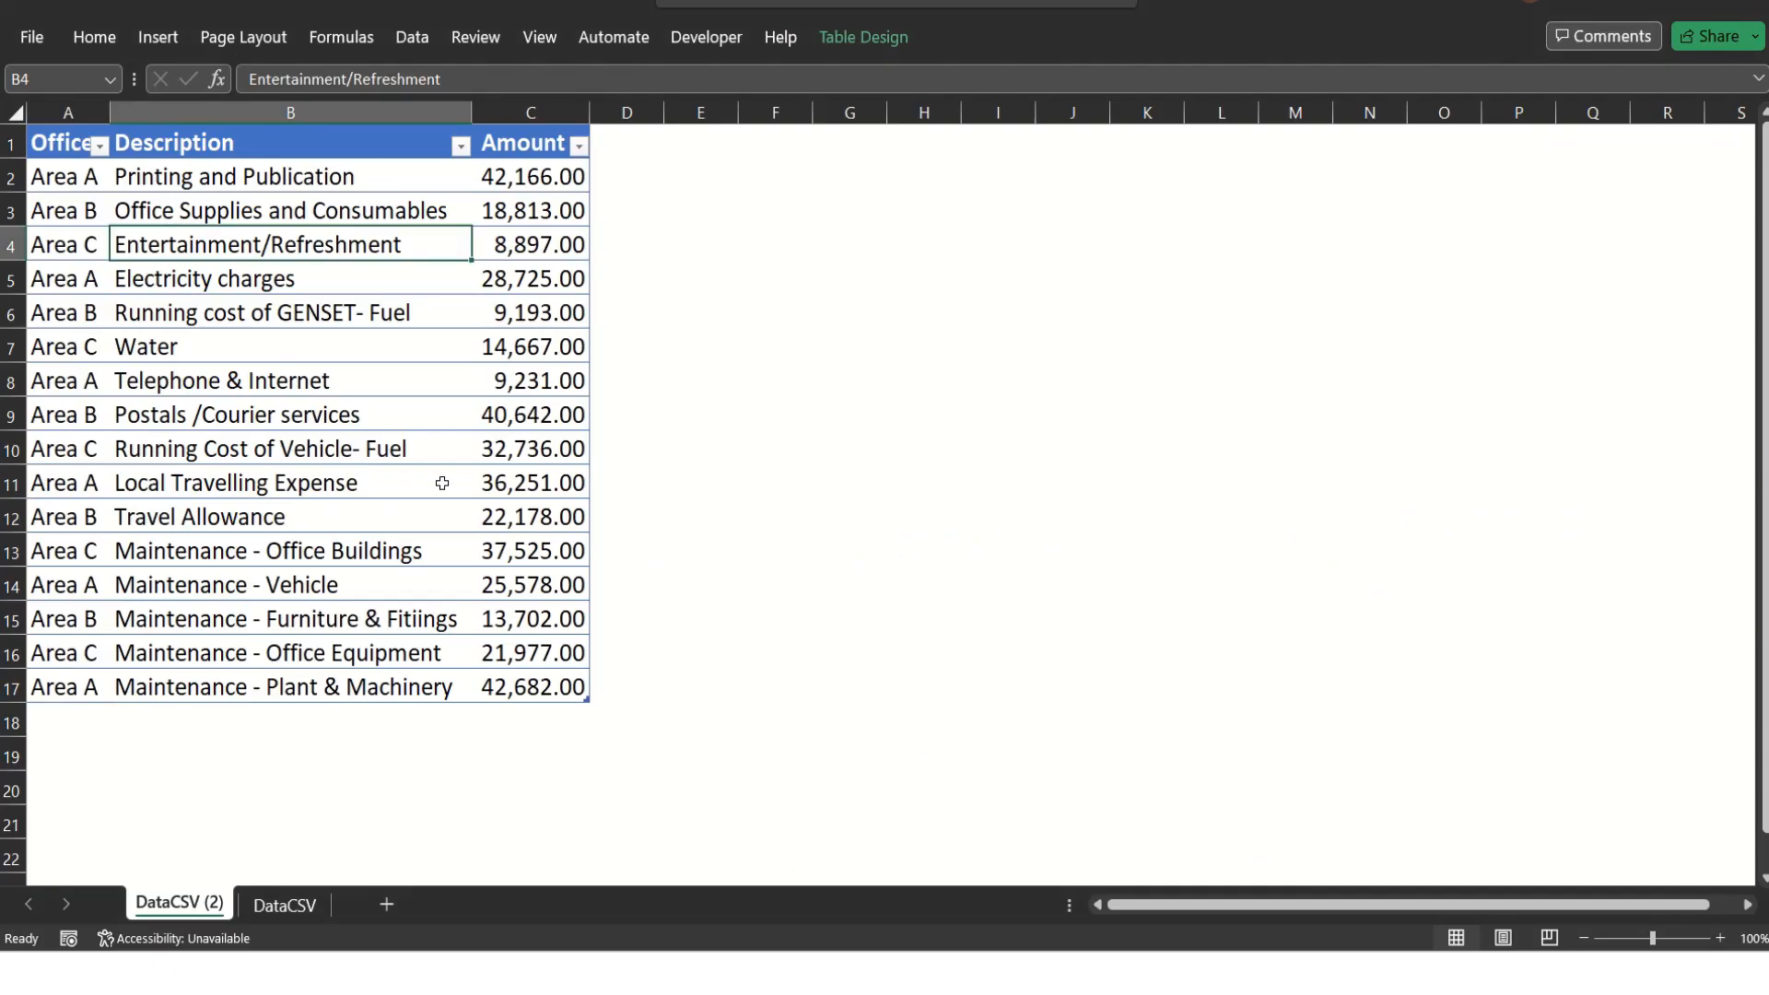
# Switch to Excel and compare the plain range on the DataCSV sheet with the formatted table on DataCSV (2).
pyautogui.click(440, 482)
pyautogui.click(284, 905)
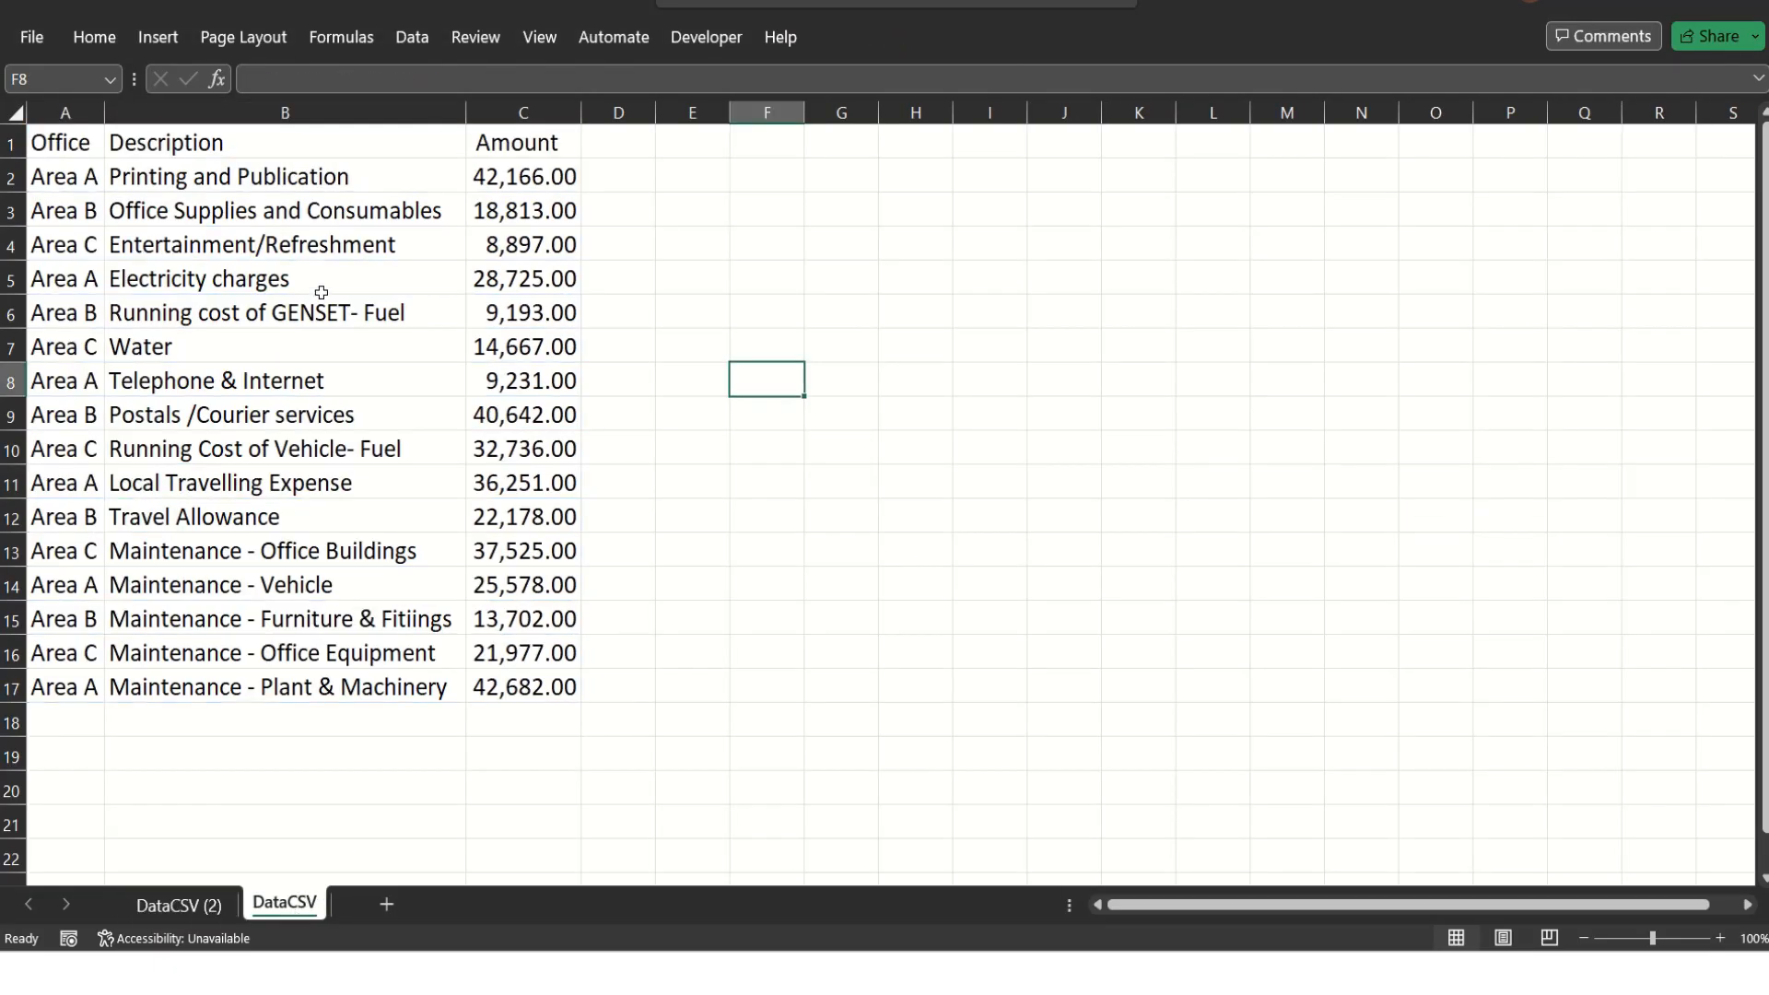
pyautogui.click(208, 905)
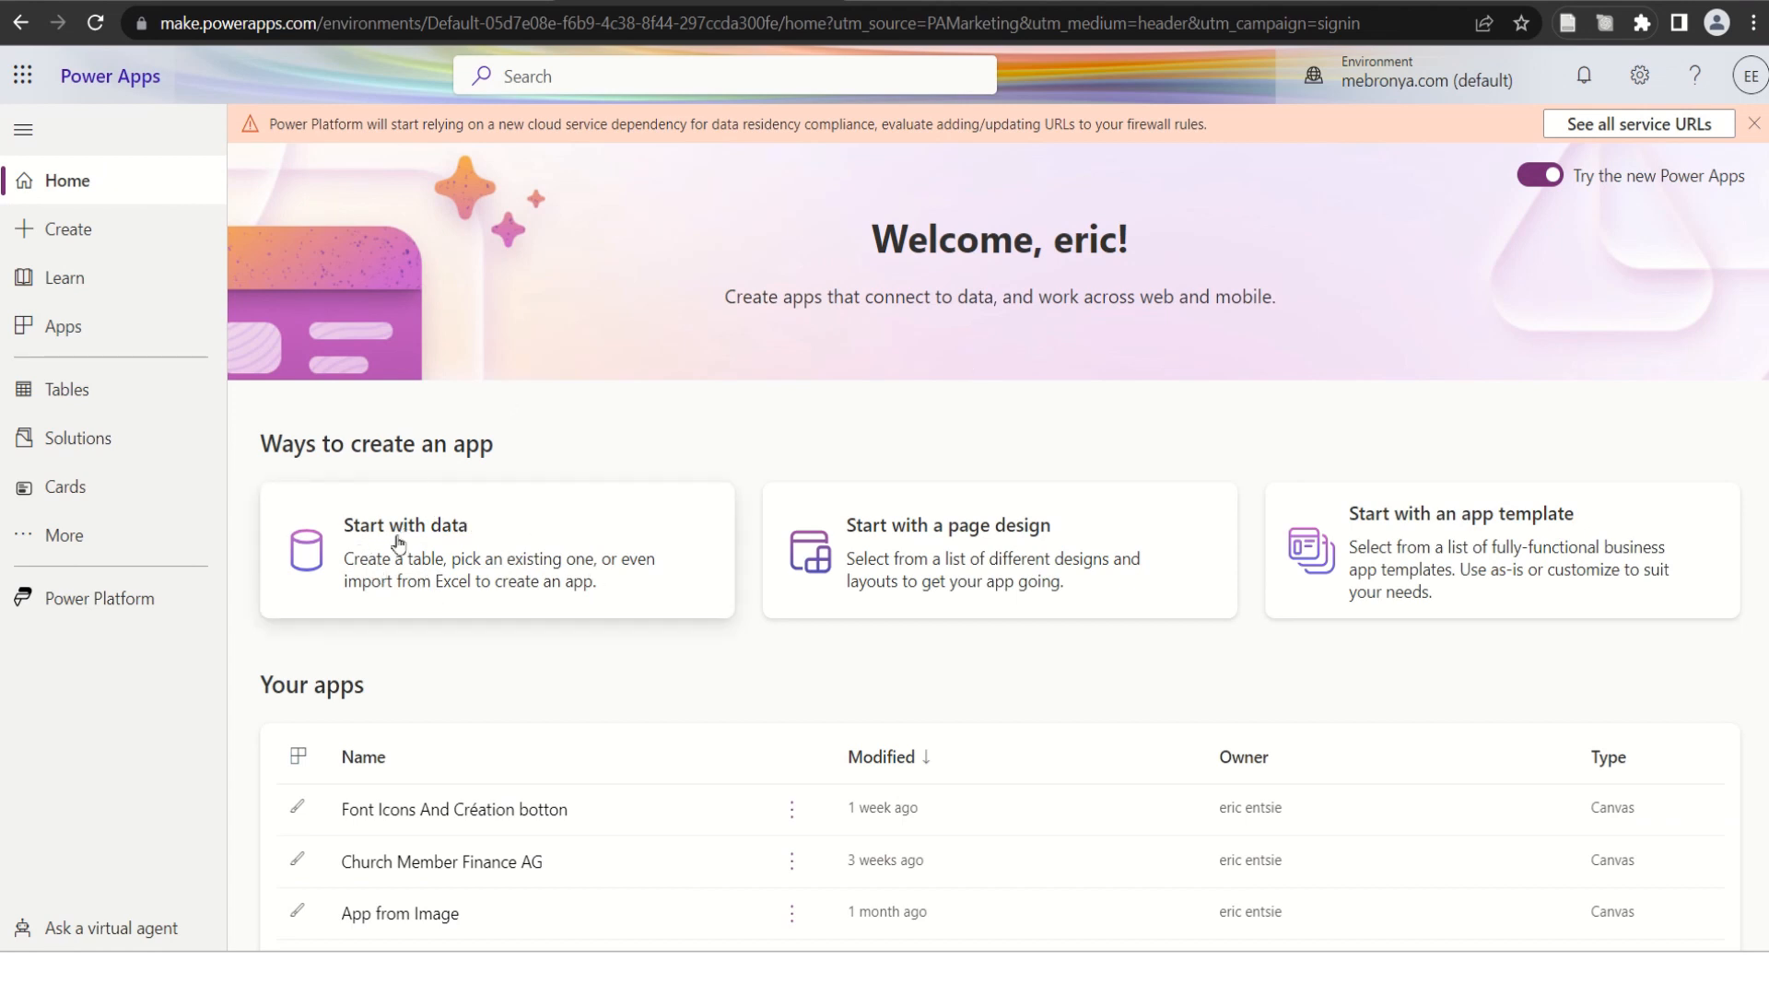
# Switch to Power Apps and start an app with data by uploading the Excel file Data from New folder (2).
pyautogui.click(438, 541)
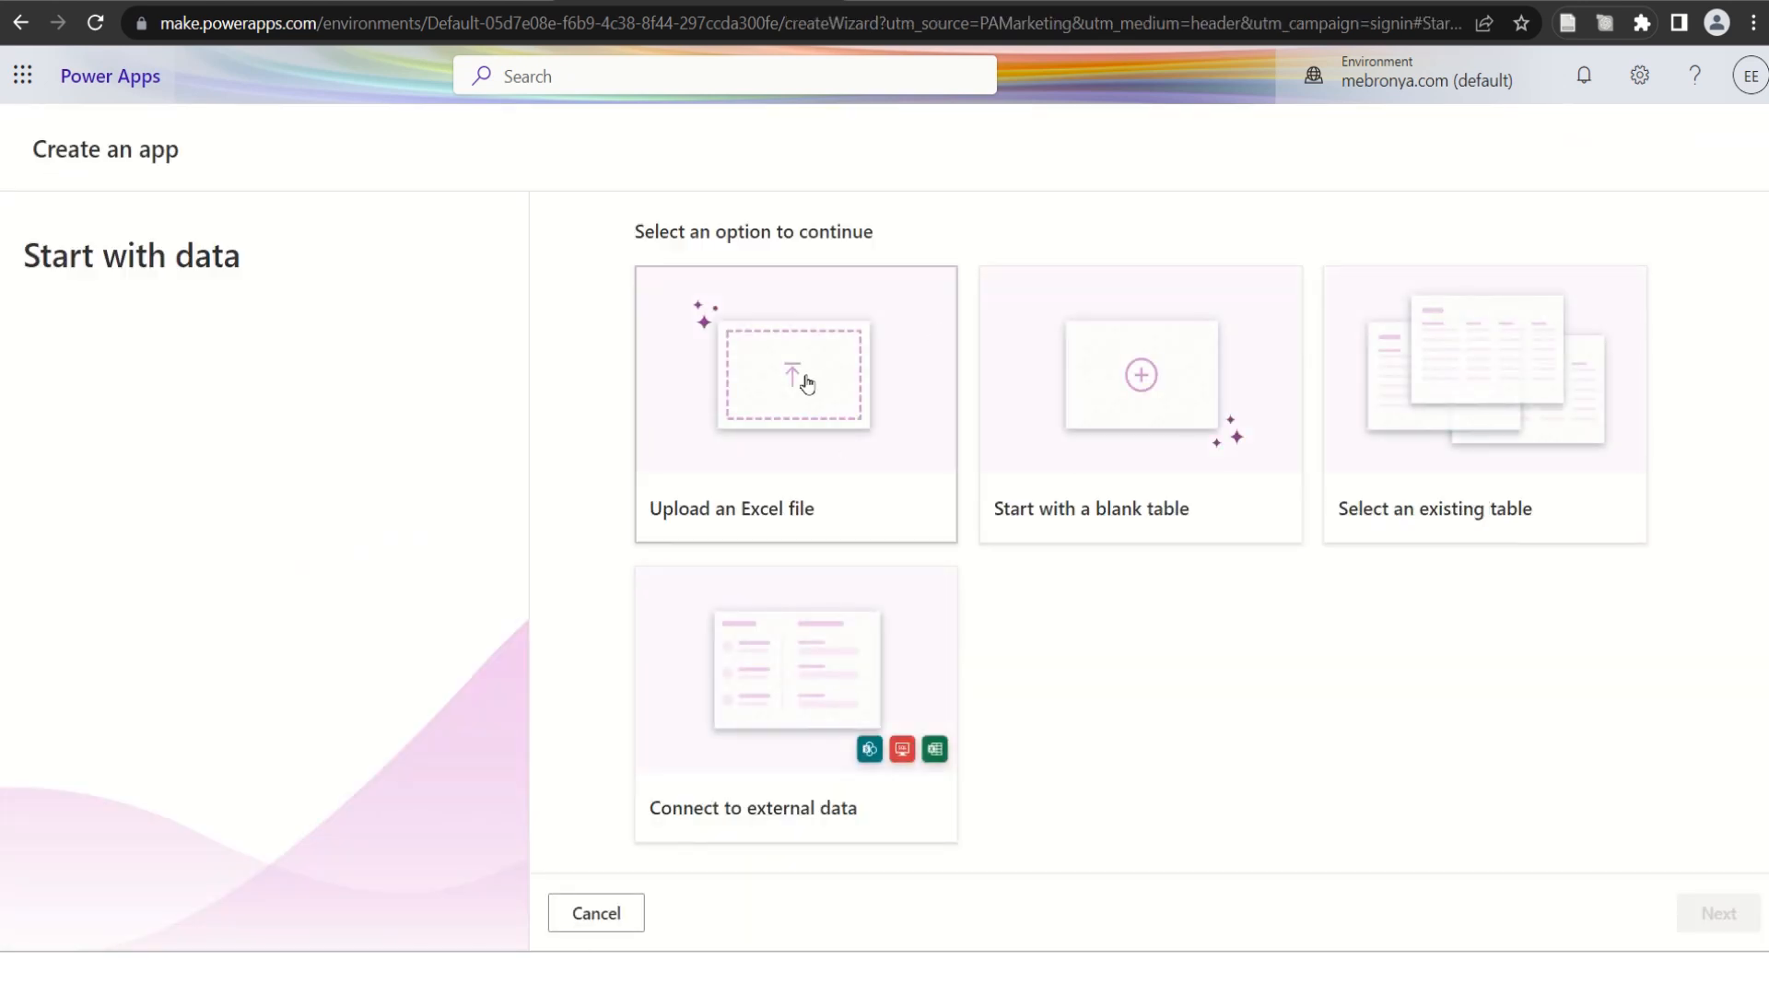
pyautogui.click(807, 384)
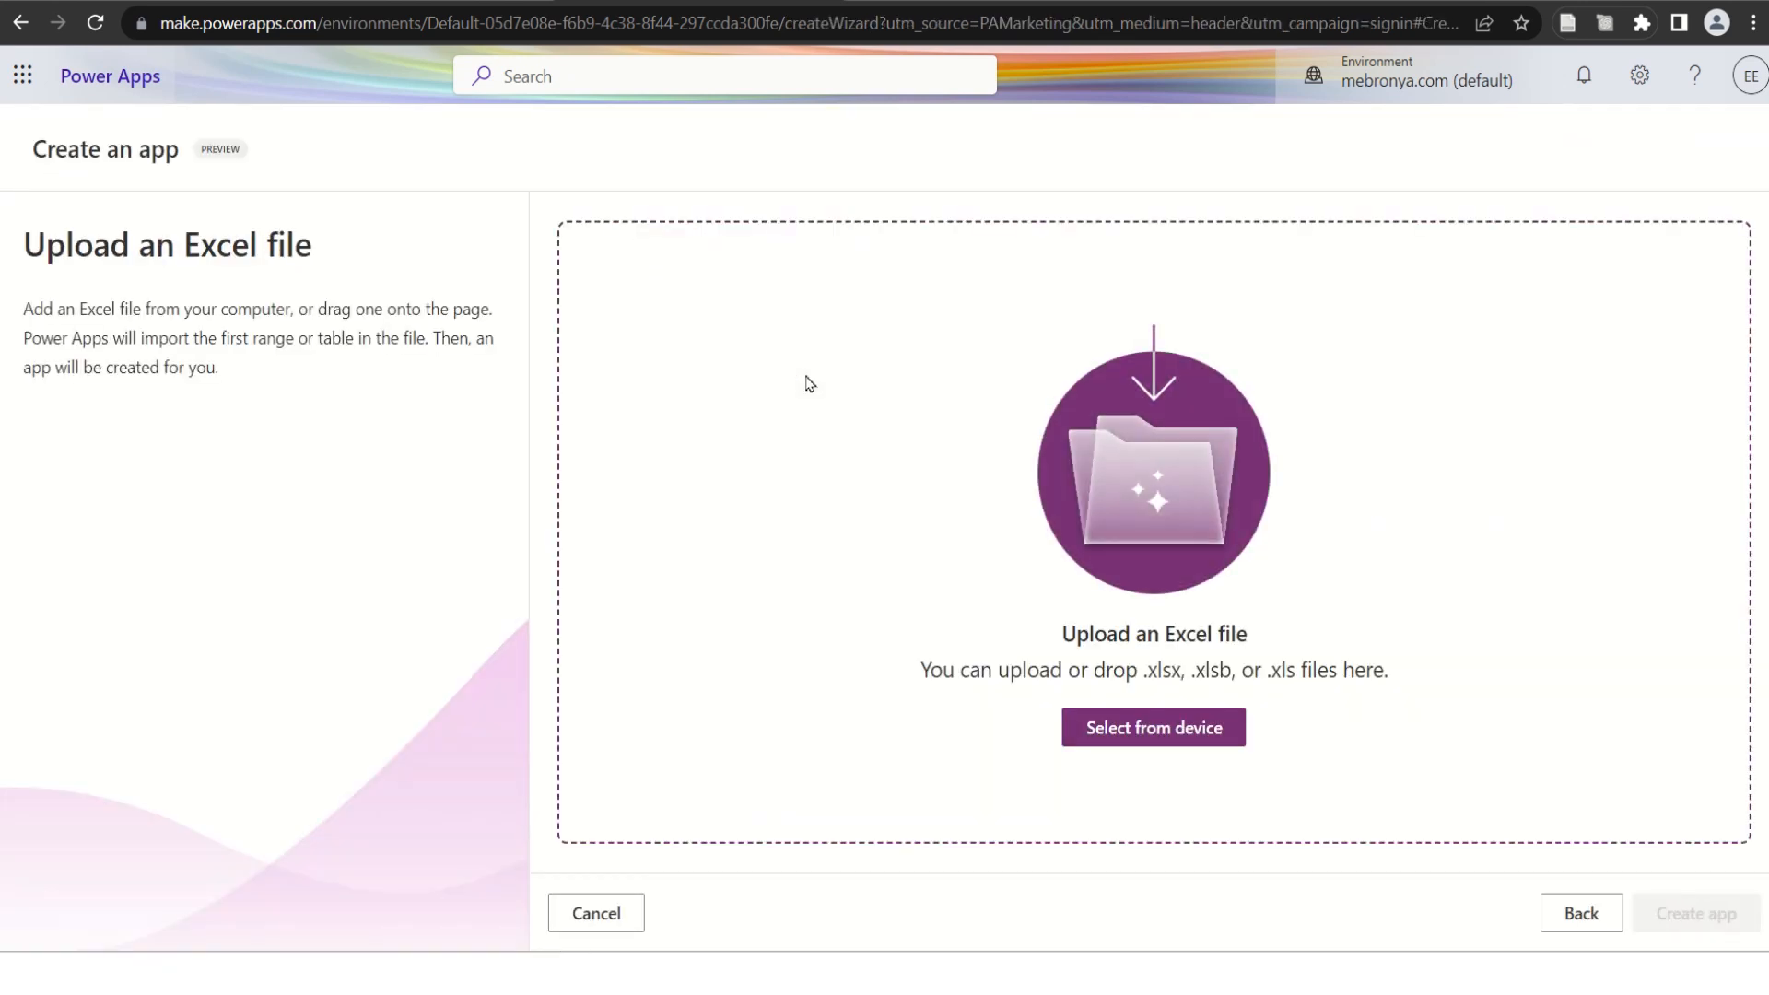
pyautogui.click(1139, 735)
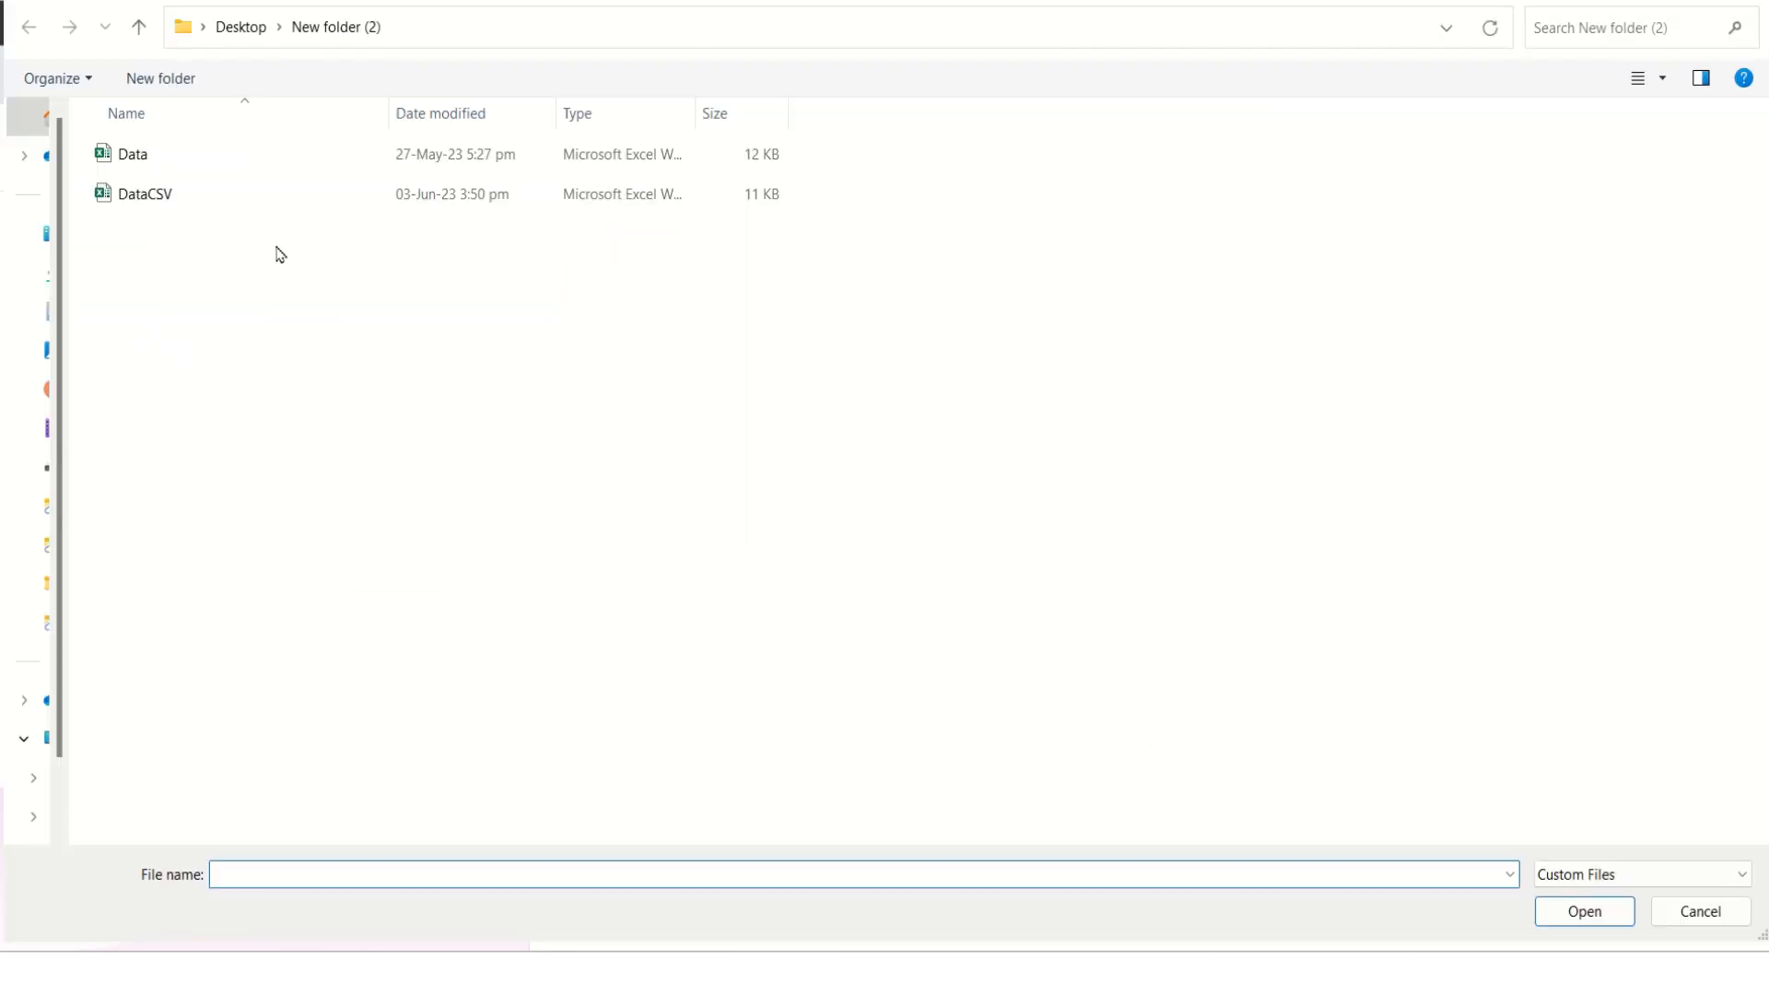
pyautogui.click(148, 161)
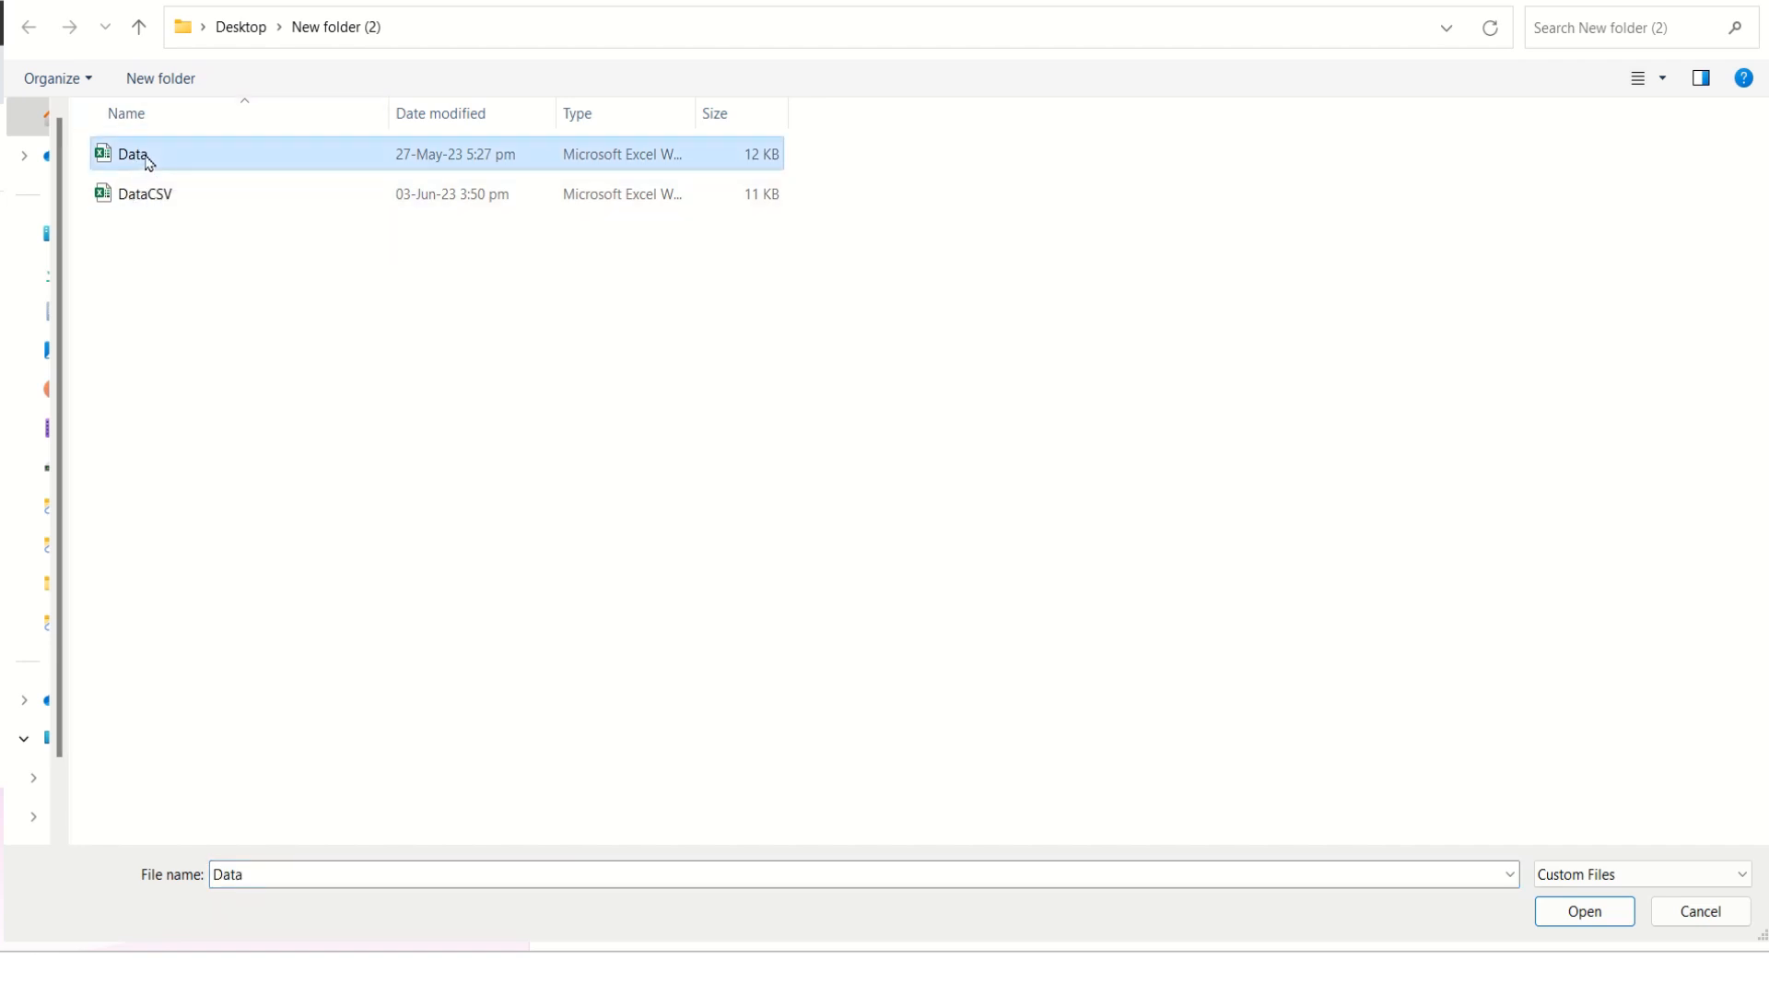
pyautogui.click(1567, 913)
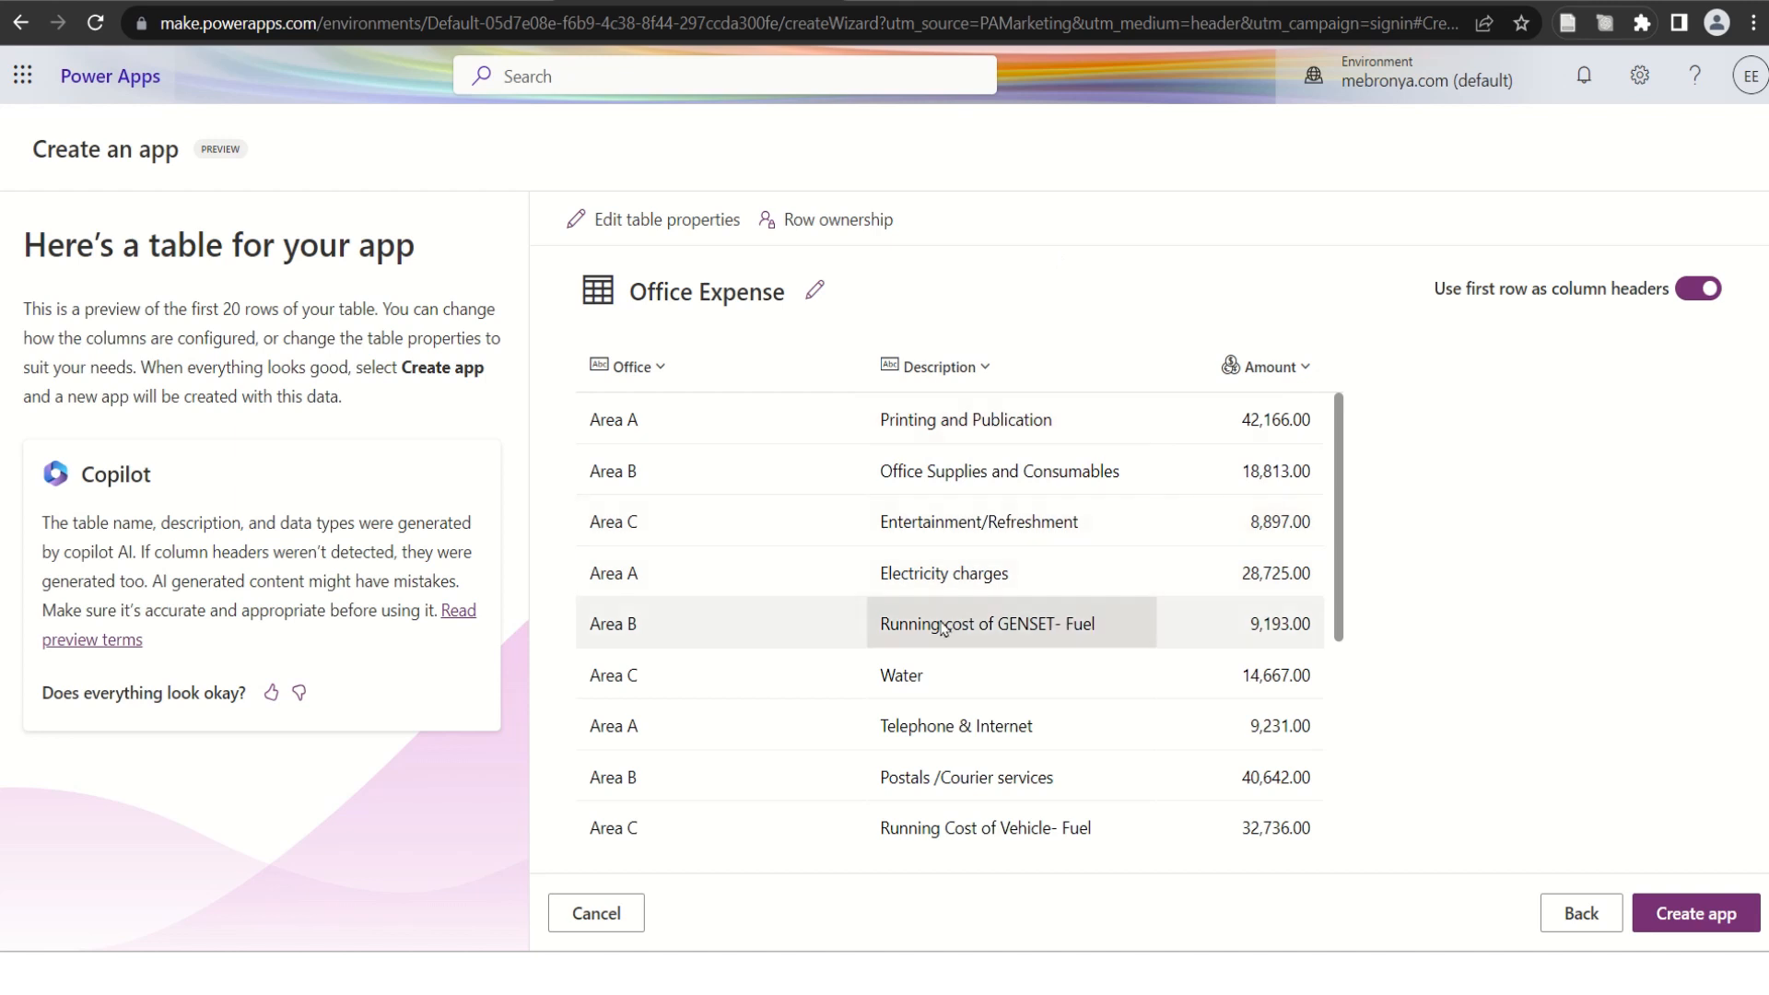
# Review the imported Office Expense rows and the table's properties, including its primary column and schema name, without saving changes.
pyautogui.scroll(-4, 944, 627)
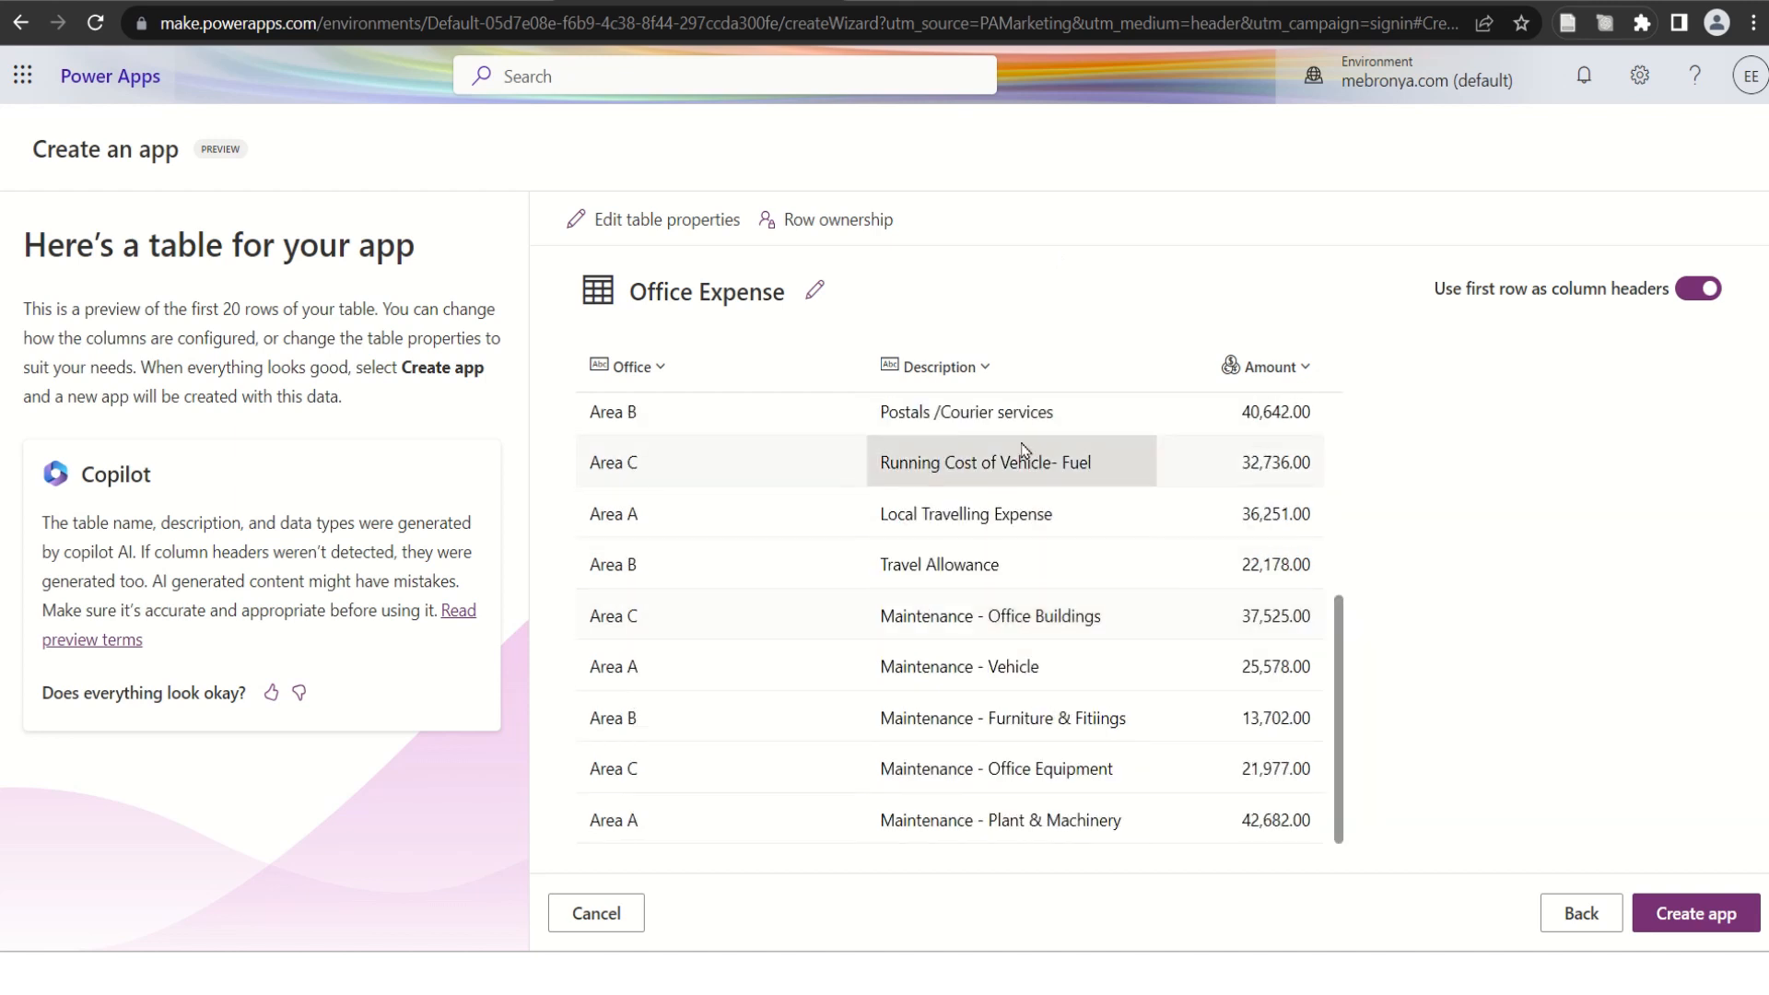
pyautogui.scroll(4, 1028, 451)
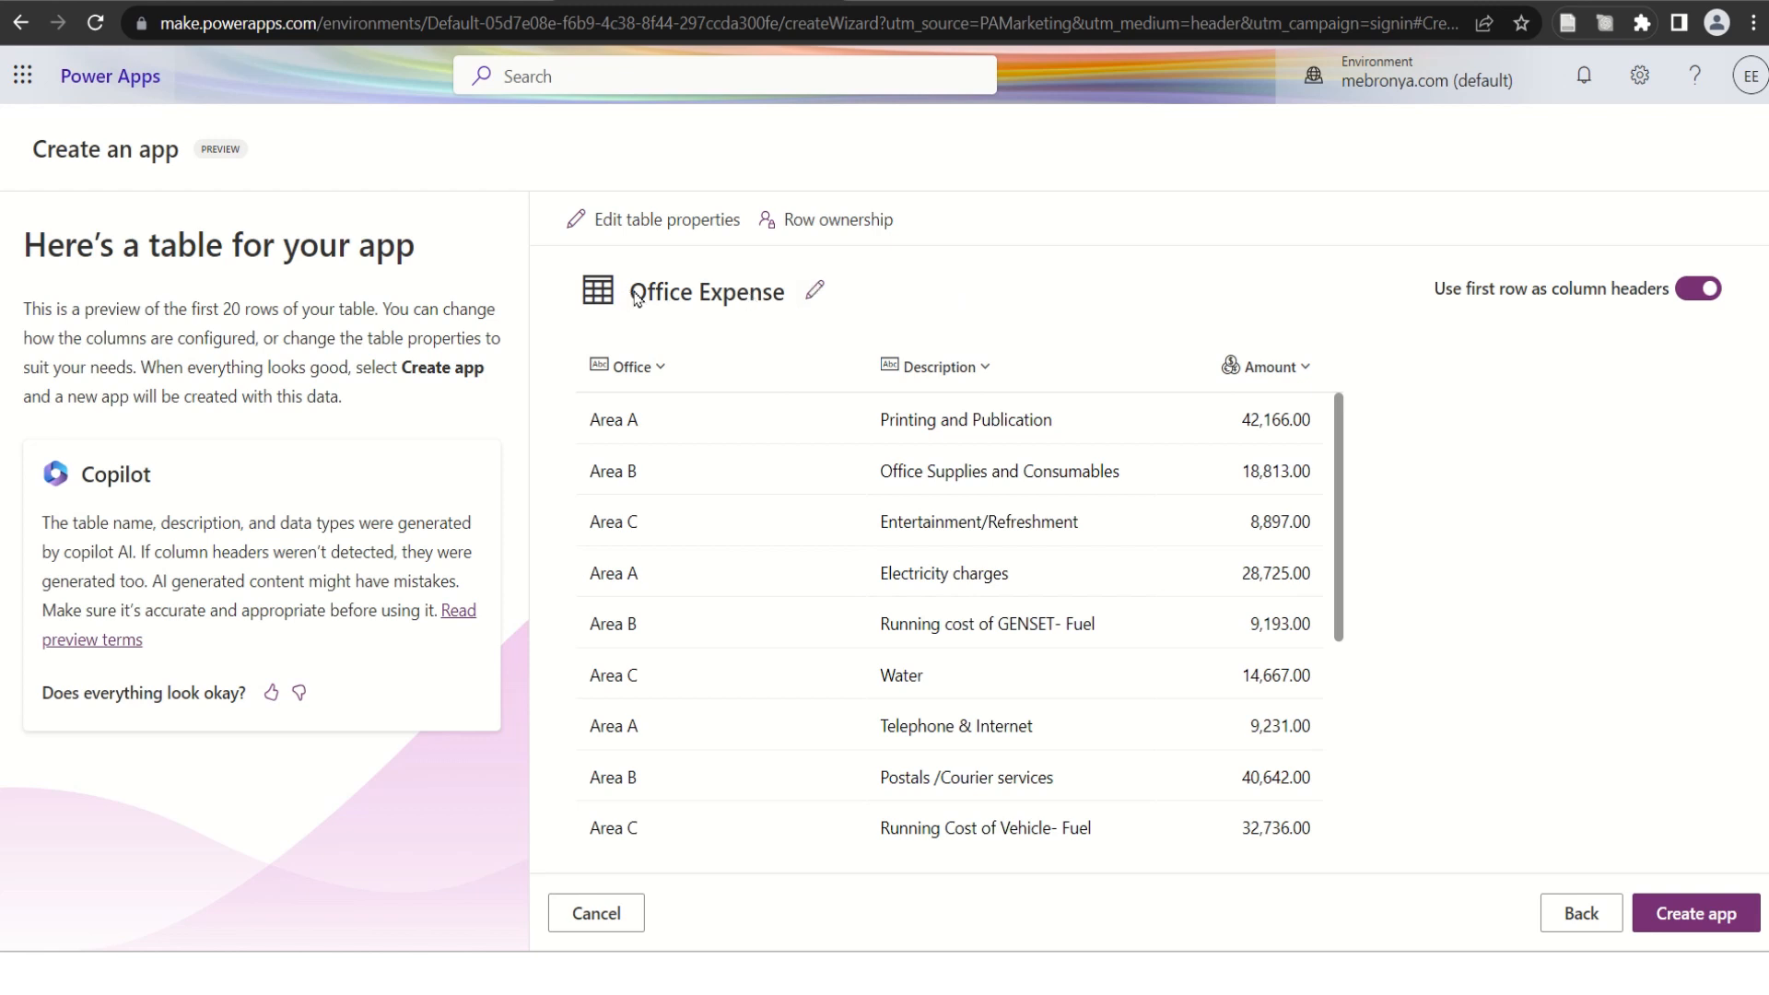
pyautogui.click(814, 291)
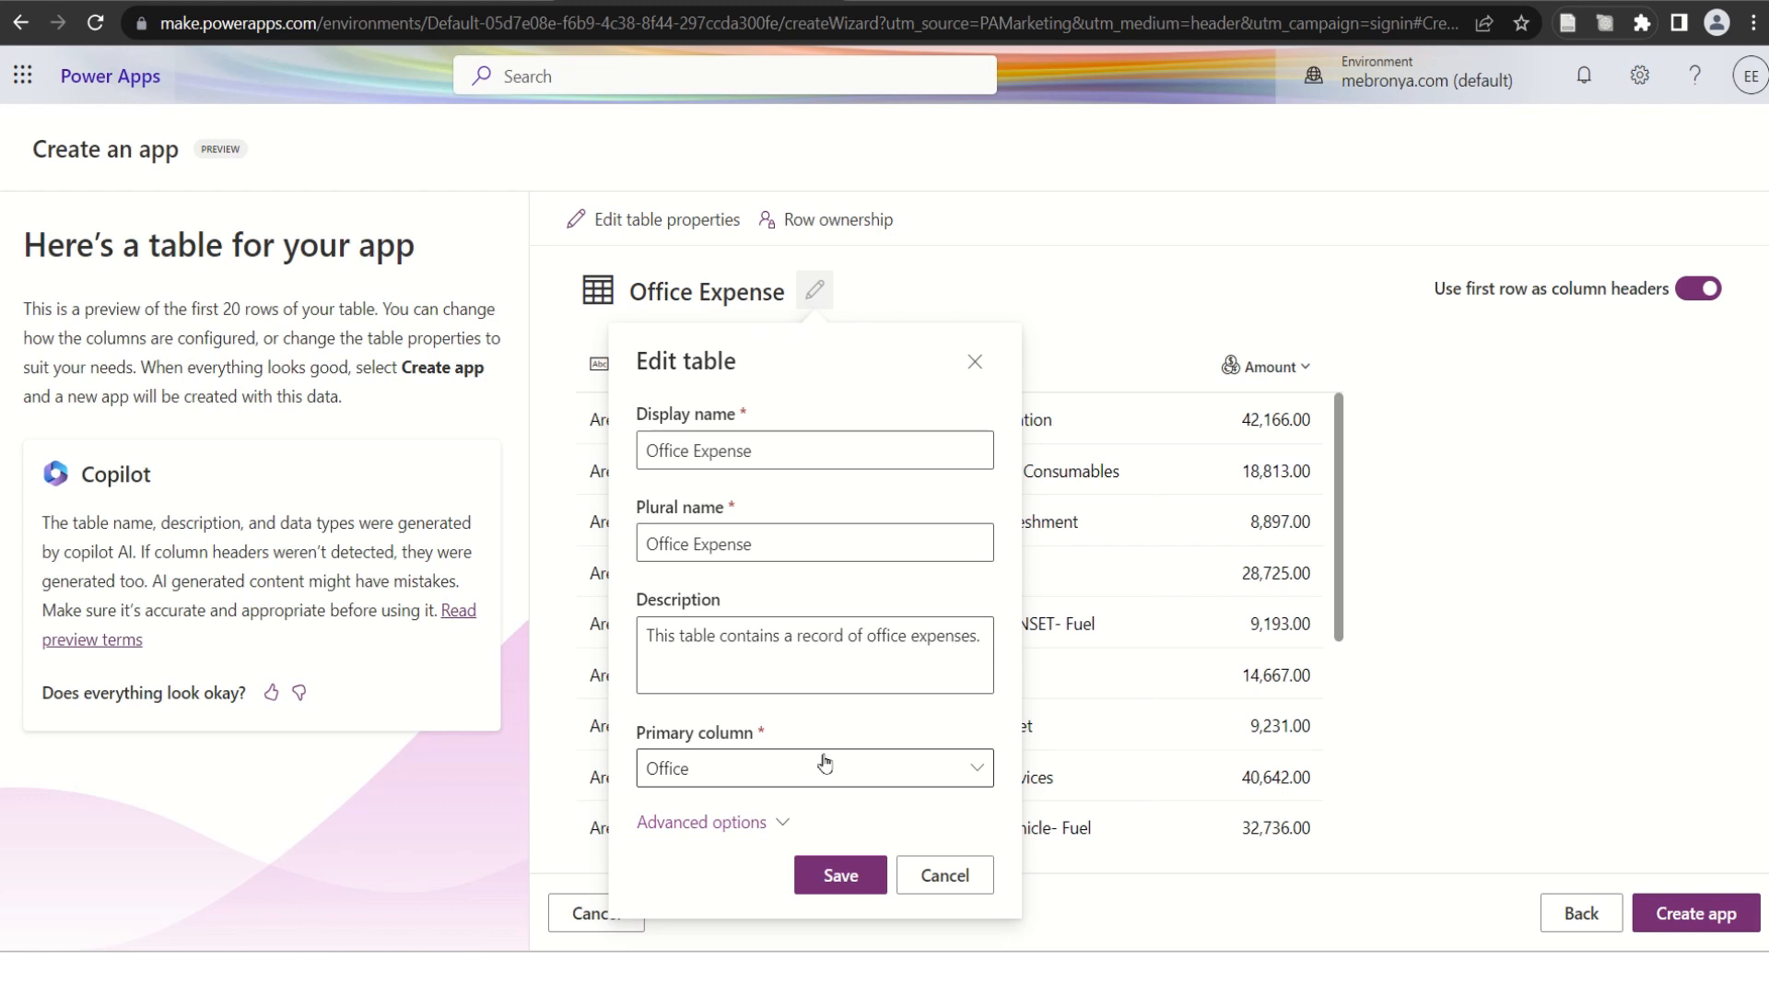
pyautogui.click(705, 773)
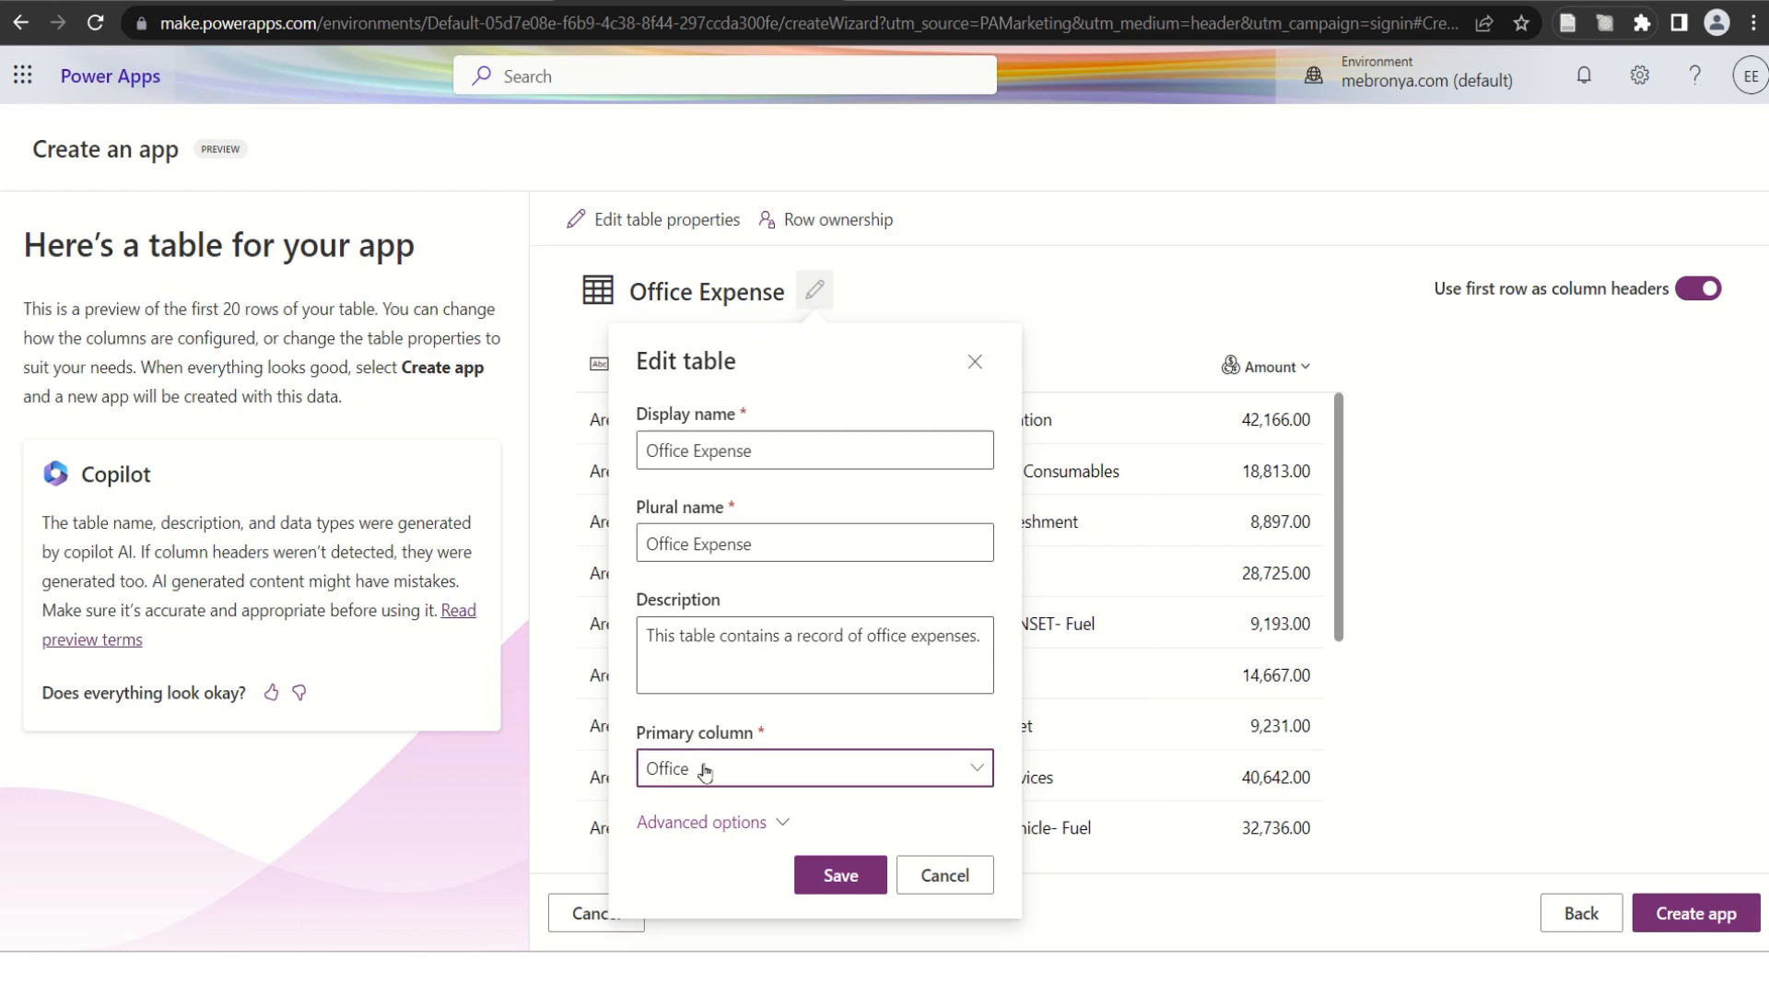
pyautogui.click(705, 772)
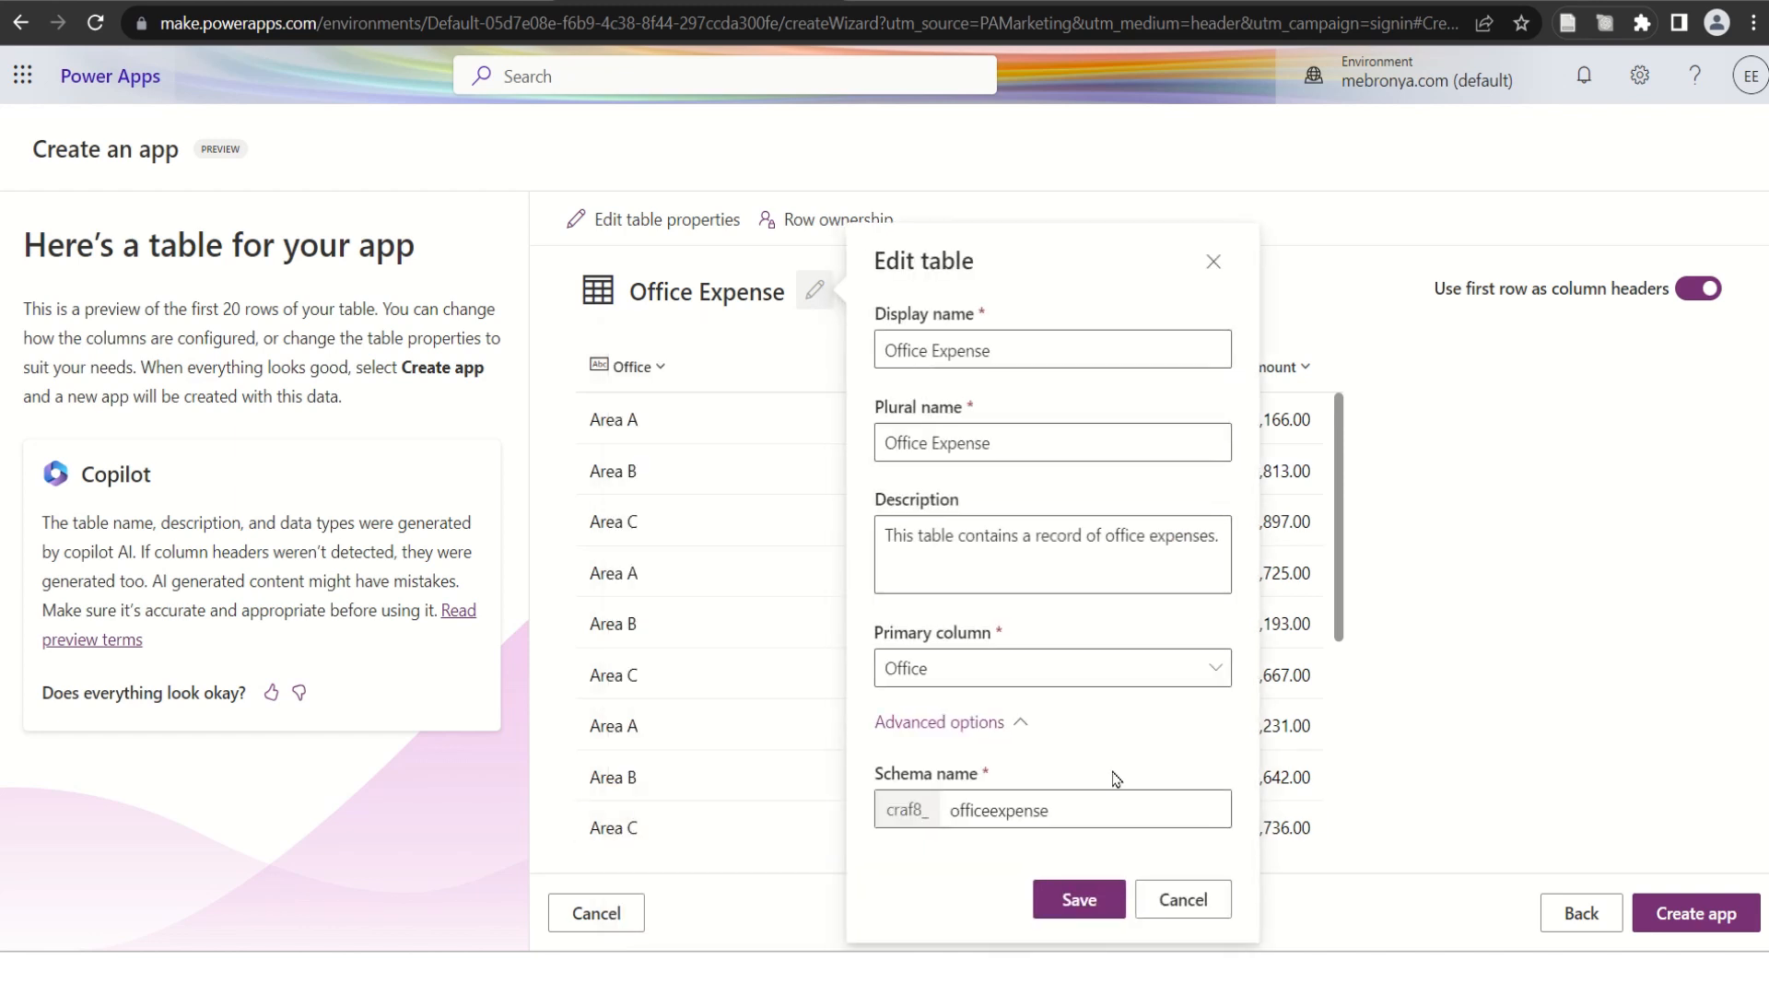
pyautogui.click(1067, 811)
pyautogui.moveTo(1069, 811); pyautogui.dragTo(933, 802)
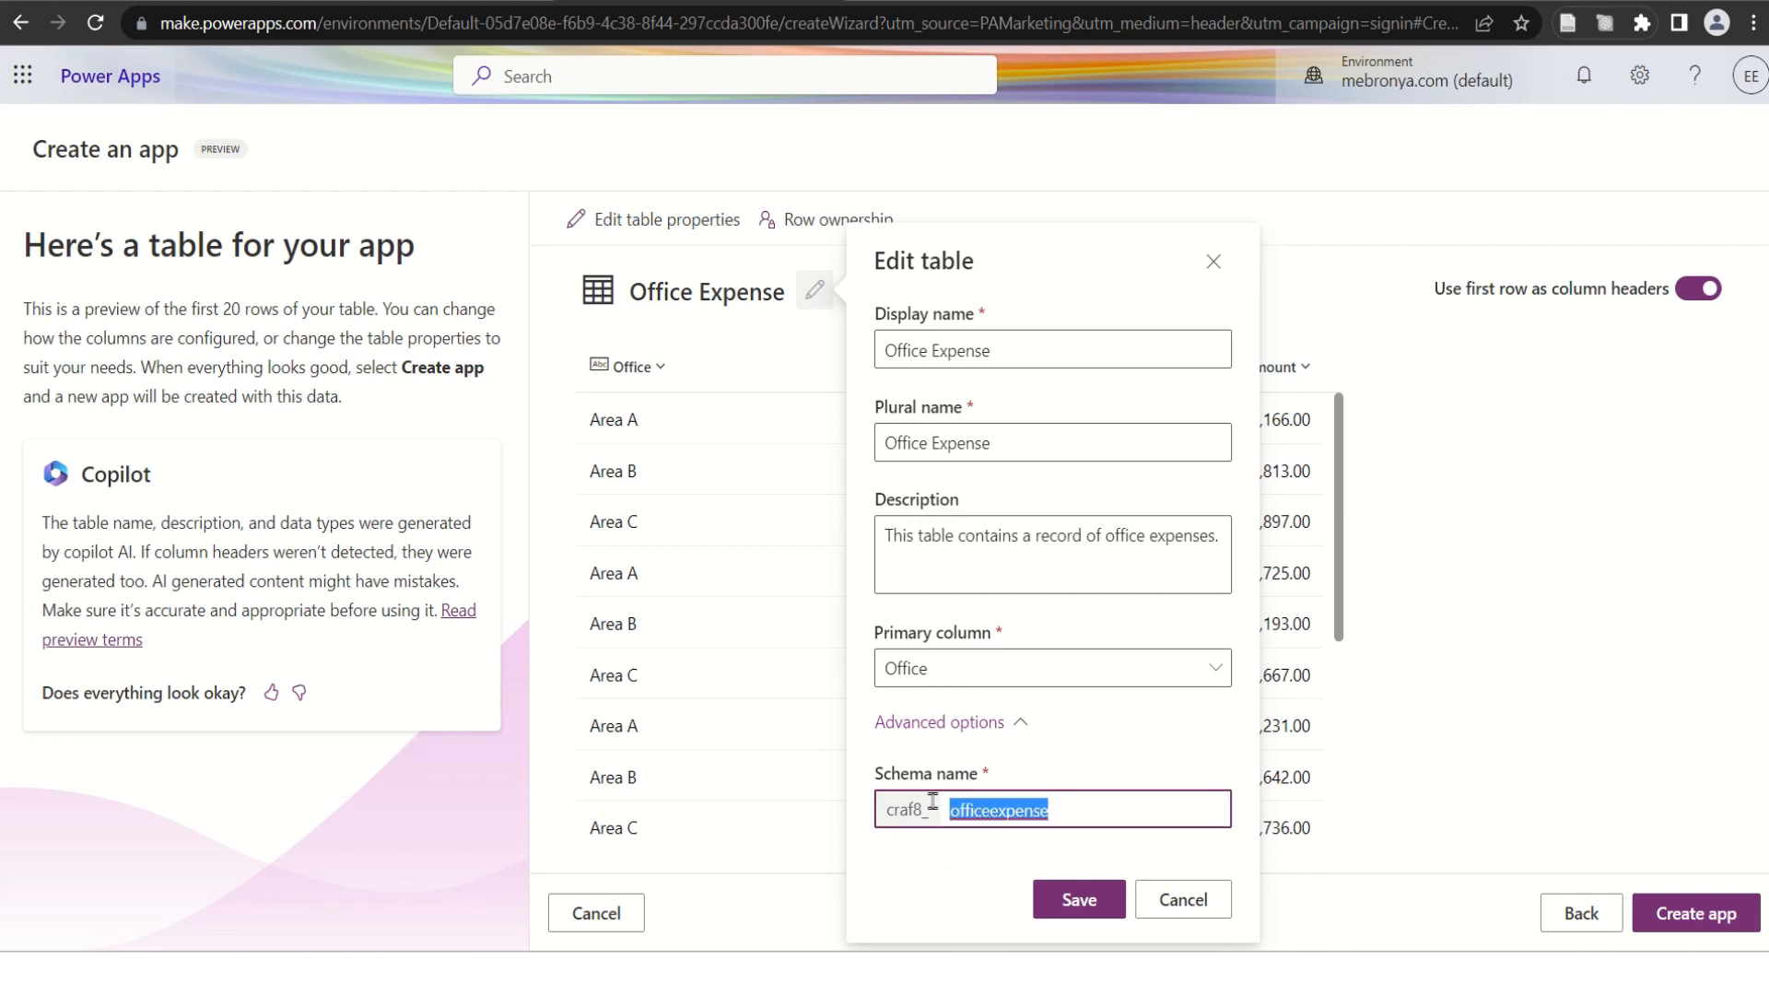
pyautogui.click(1077, 807)
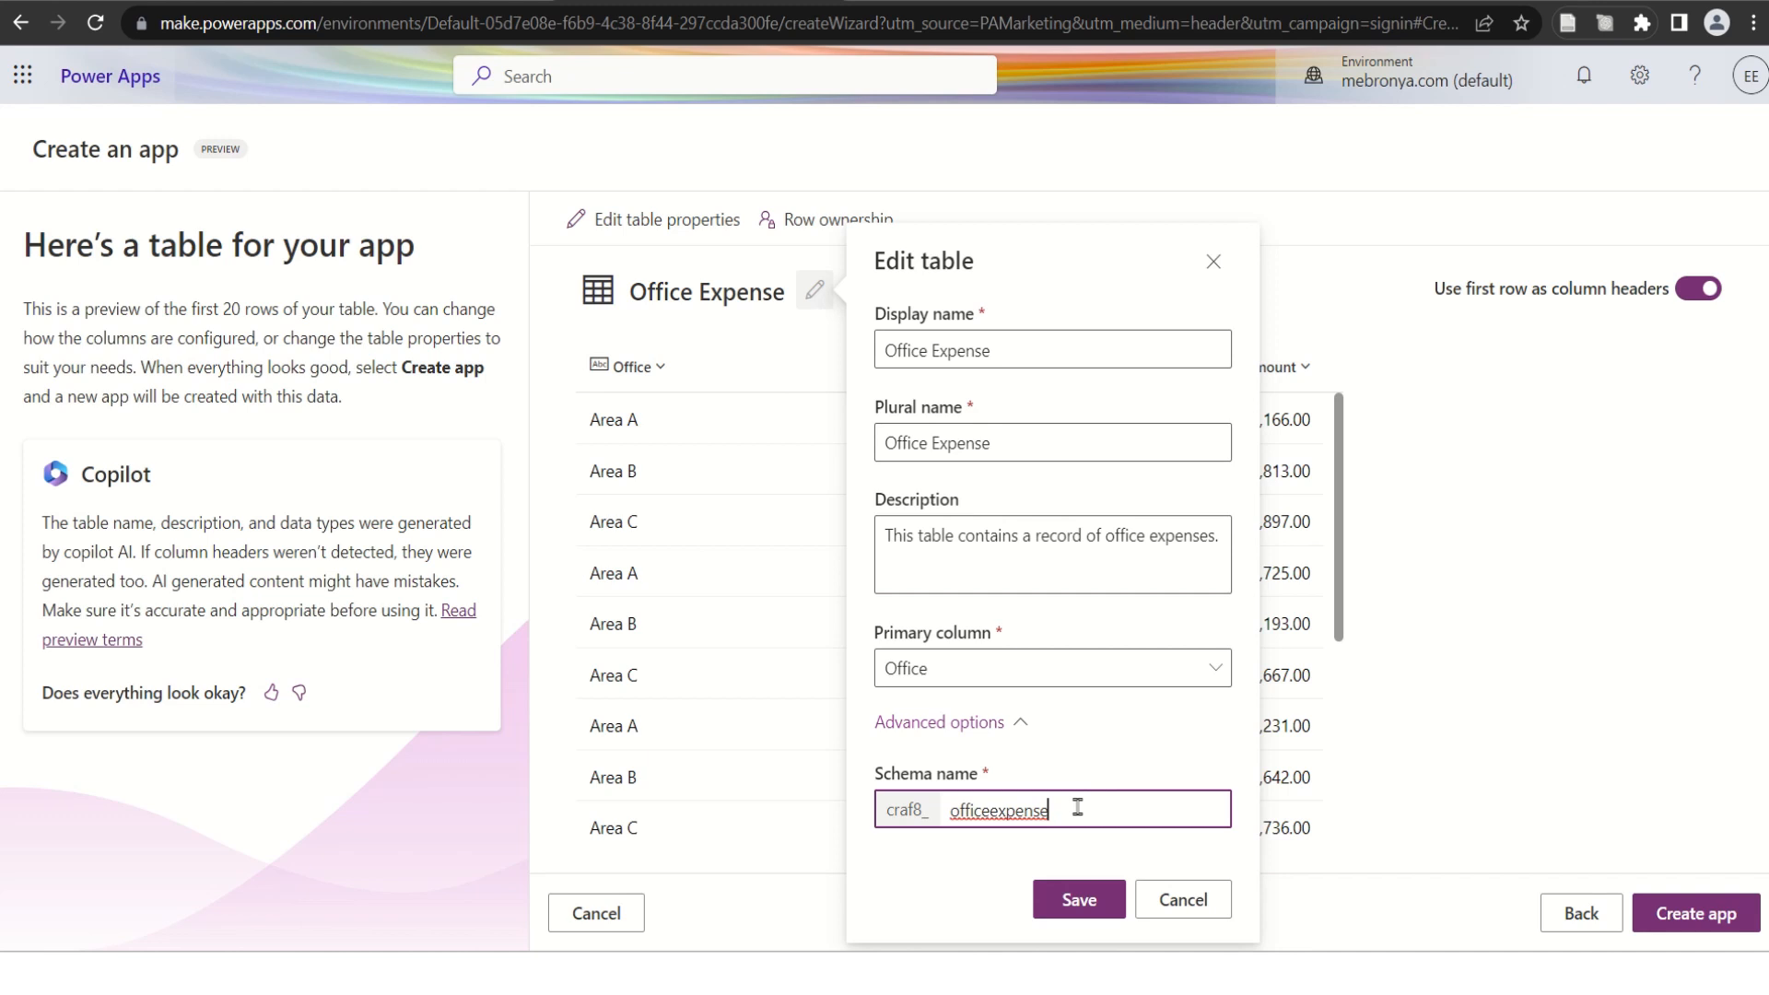
pyautogui.moveTo(1099, 807); pyautogui.dragTo(940, 809)
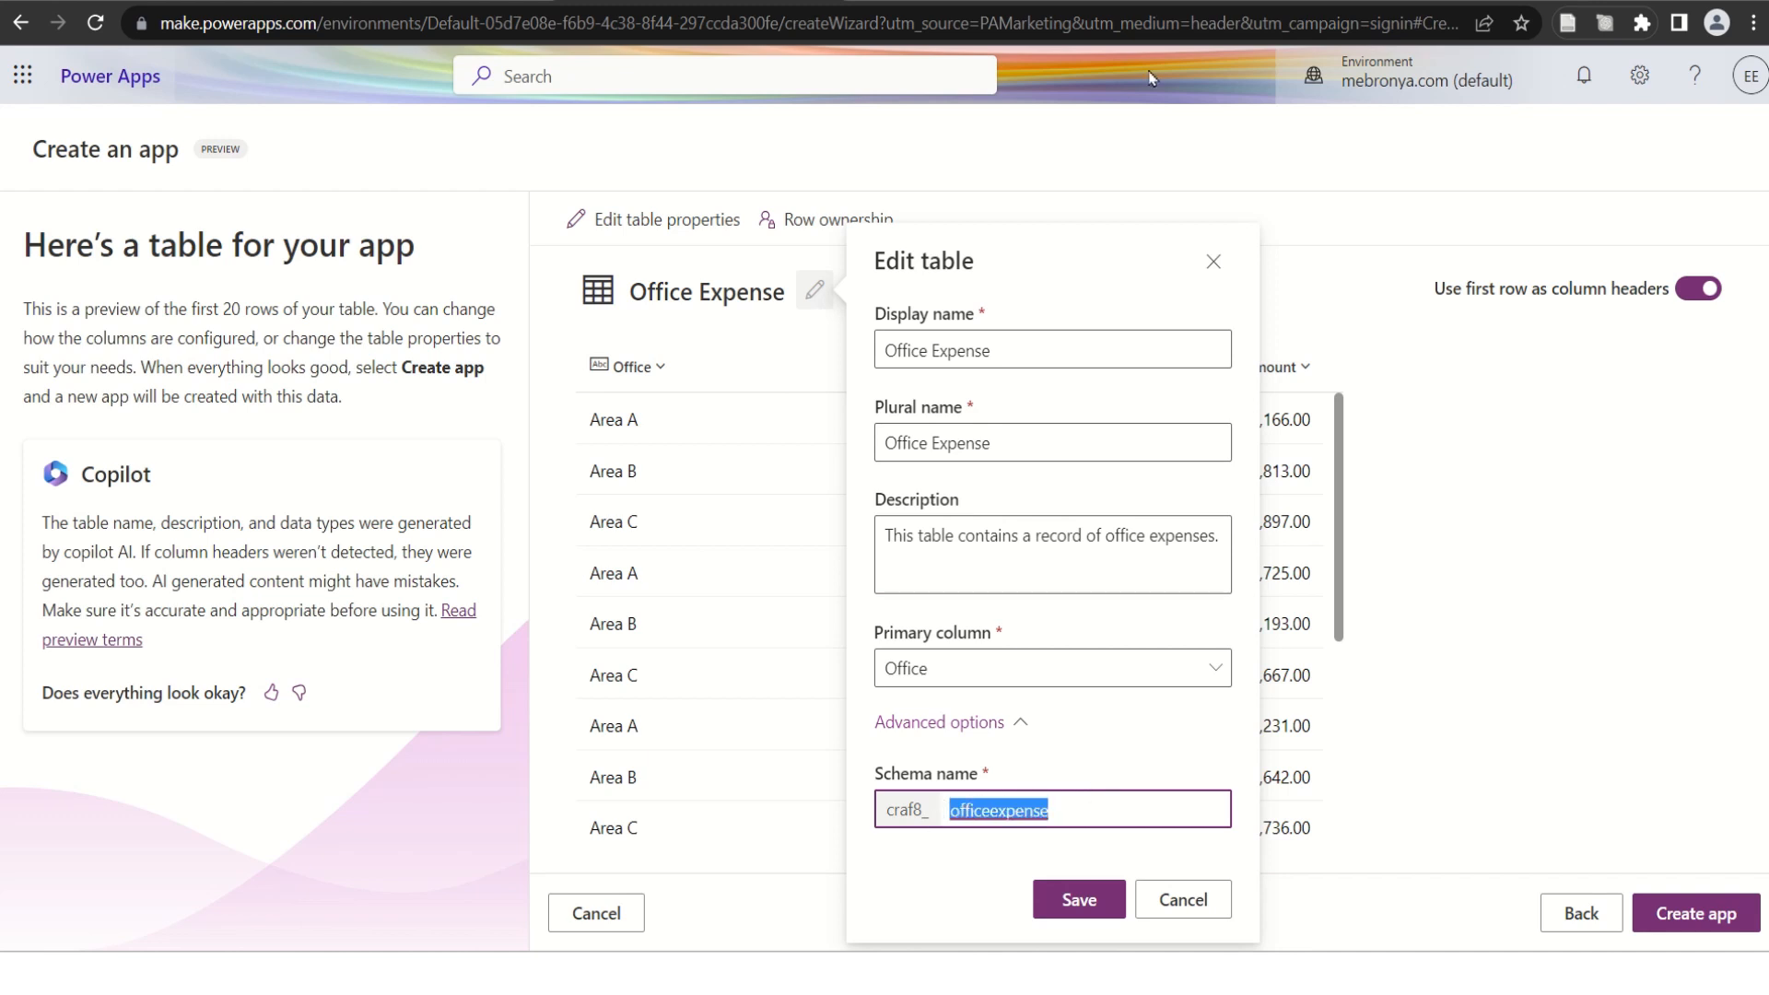
pyautogui.click(1214, 263)
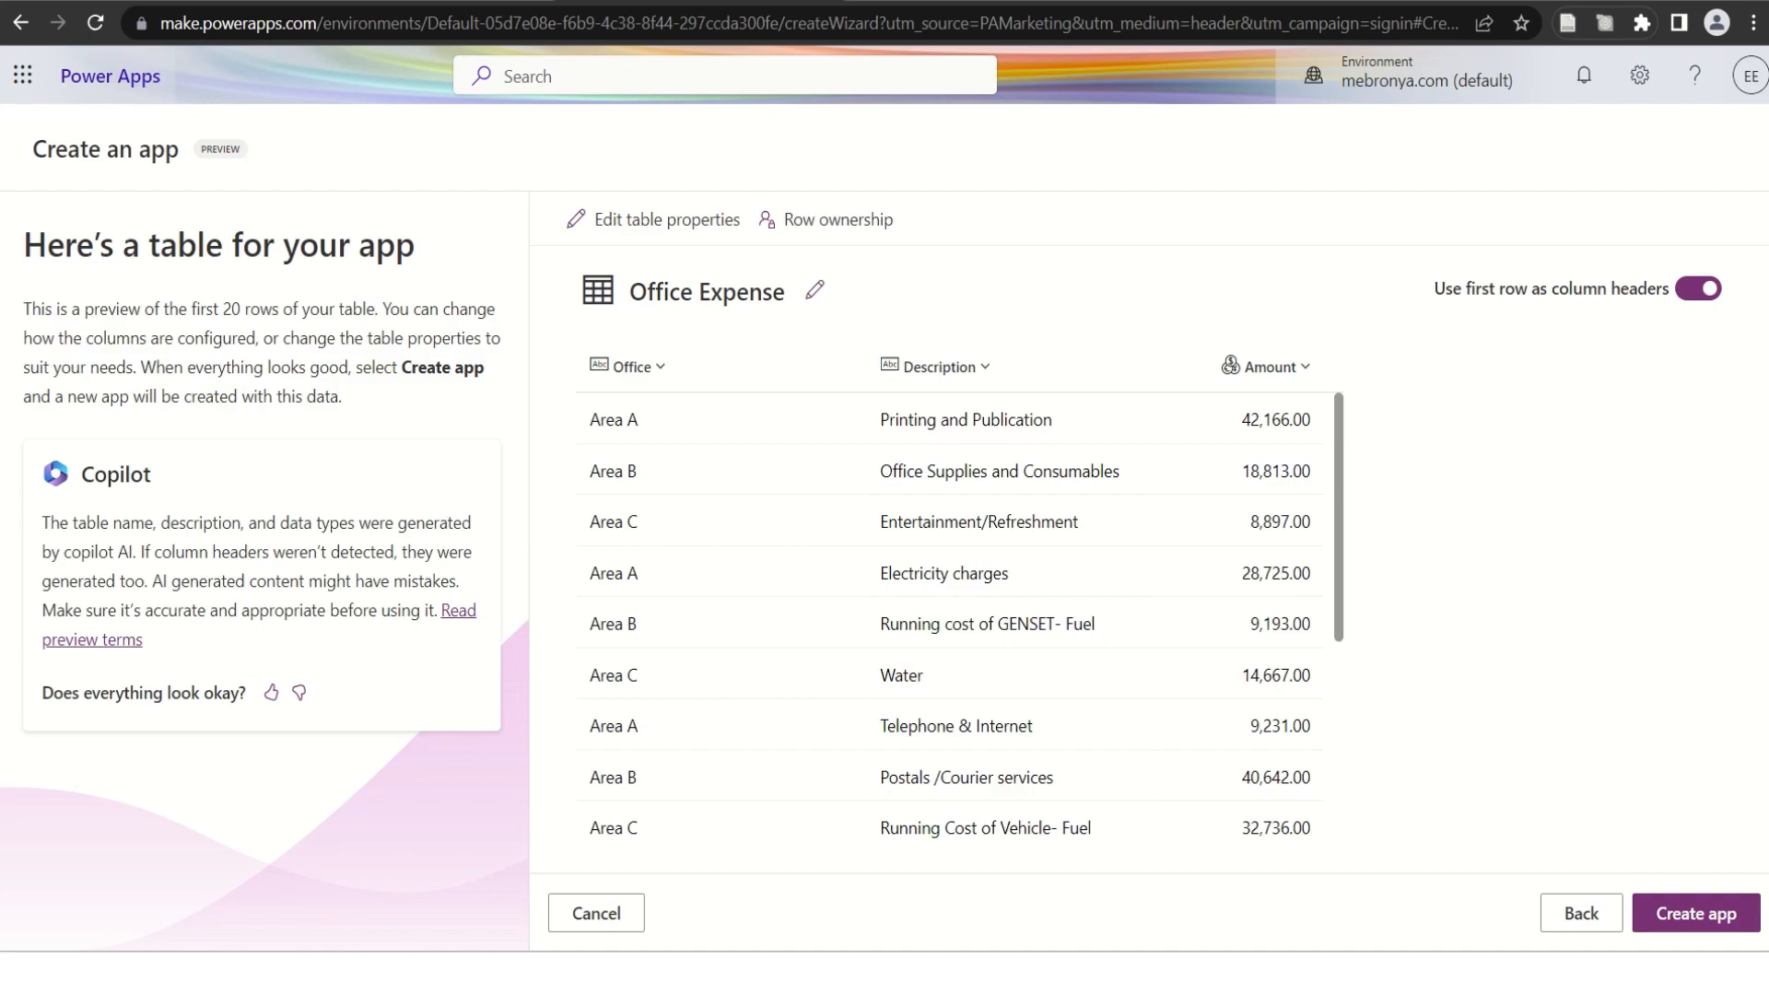
# Switch to Excel and examine the header row of the source table.
pyautogui.click(1196, 973)
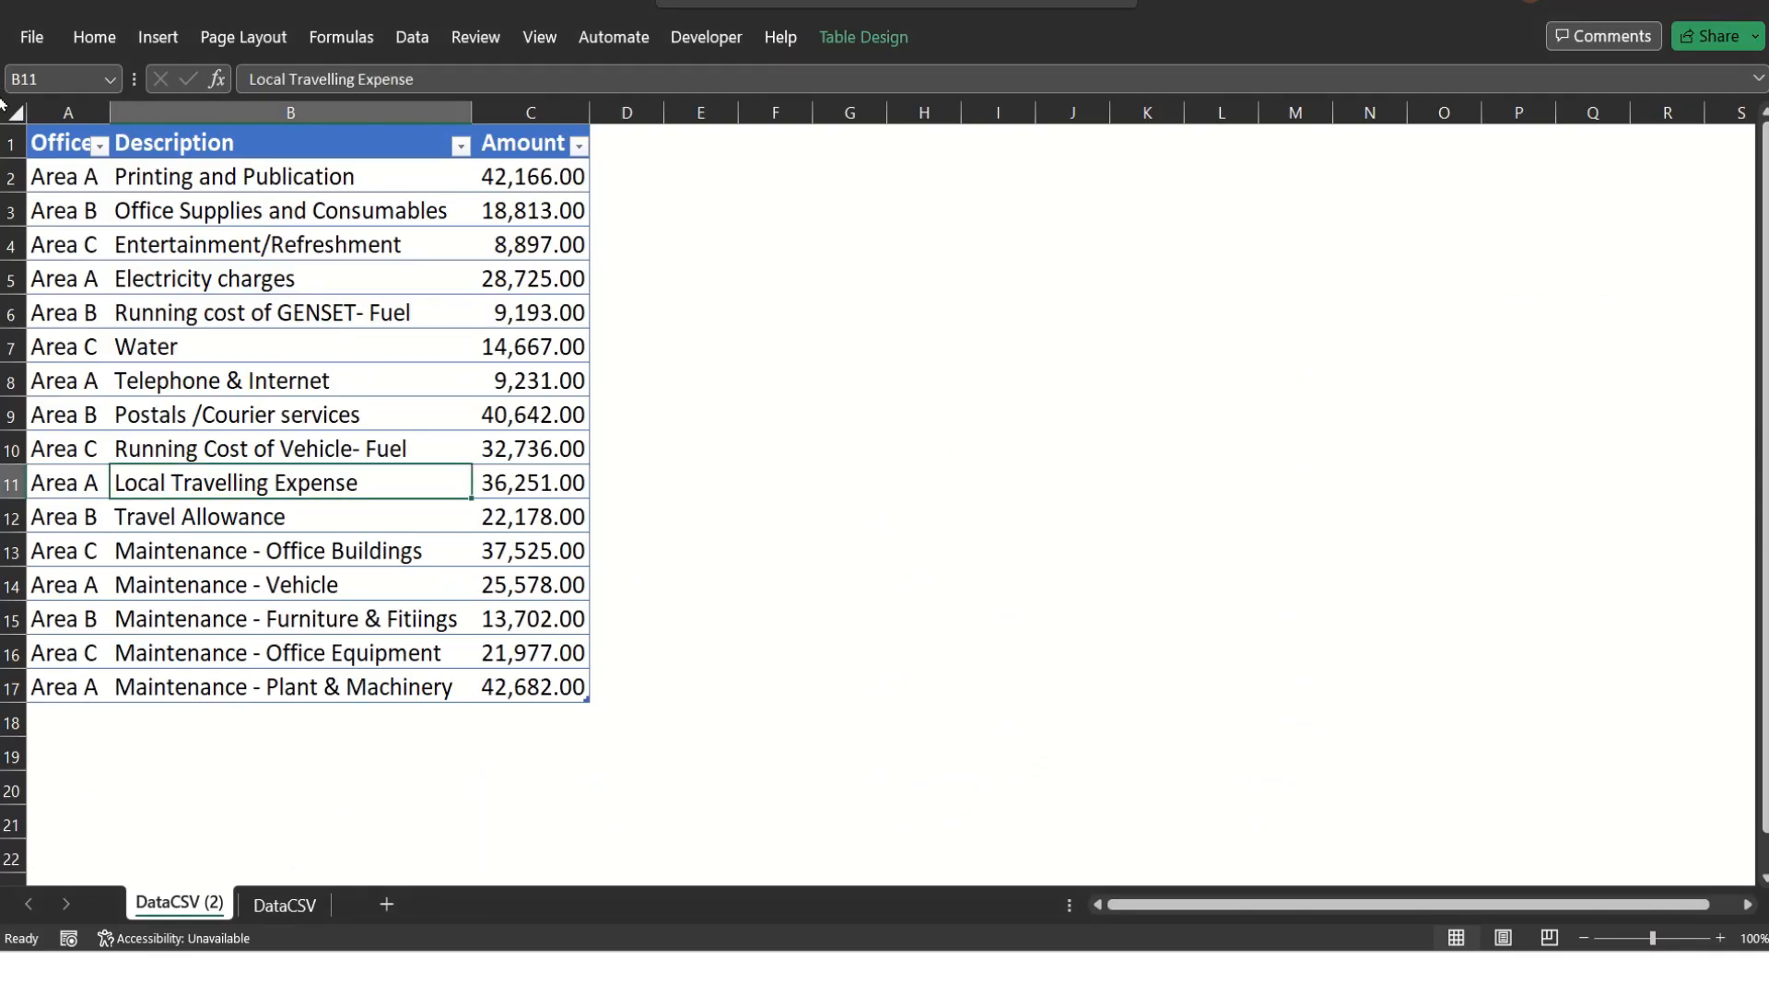
pyautogui.click(10, 143)
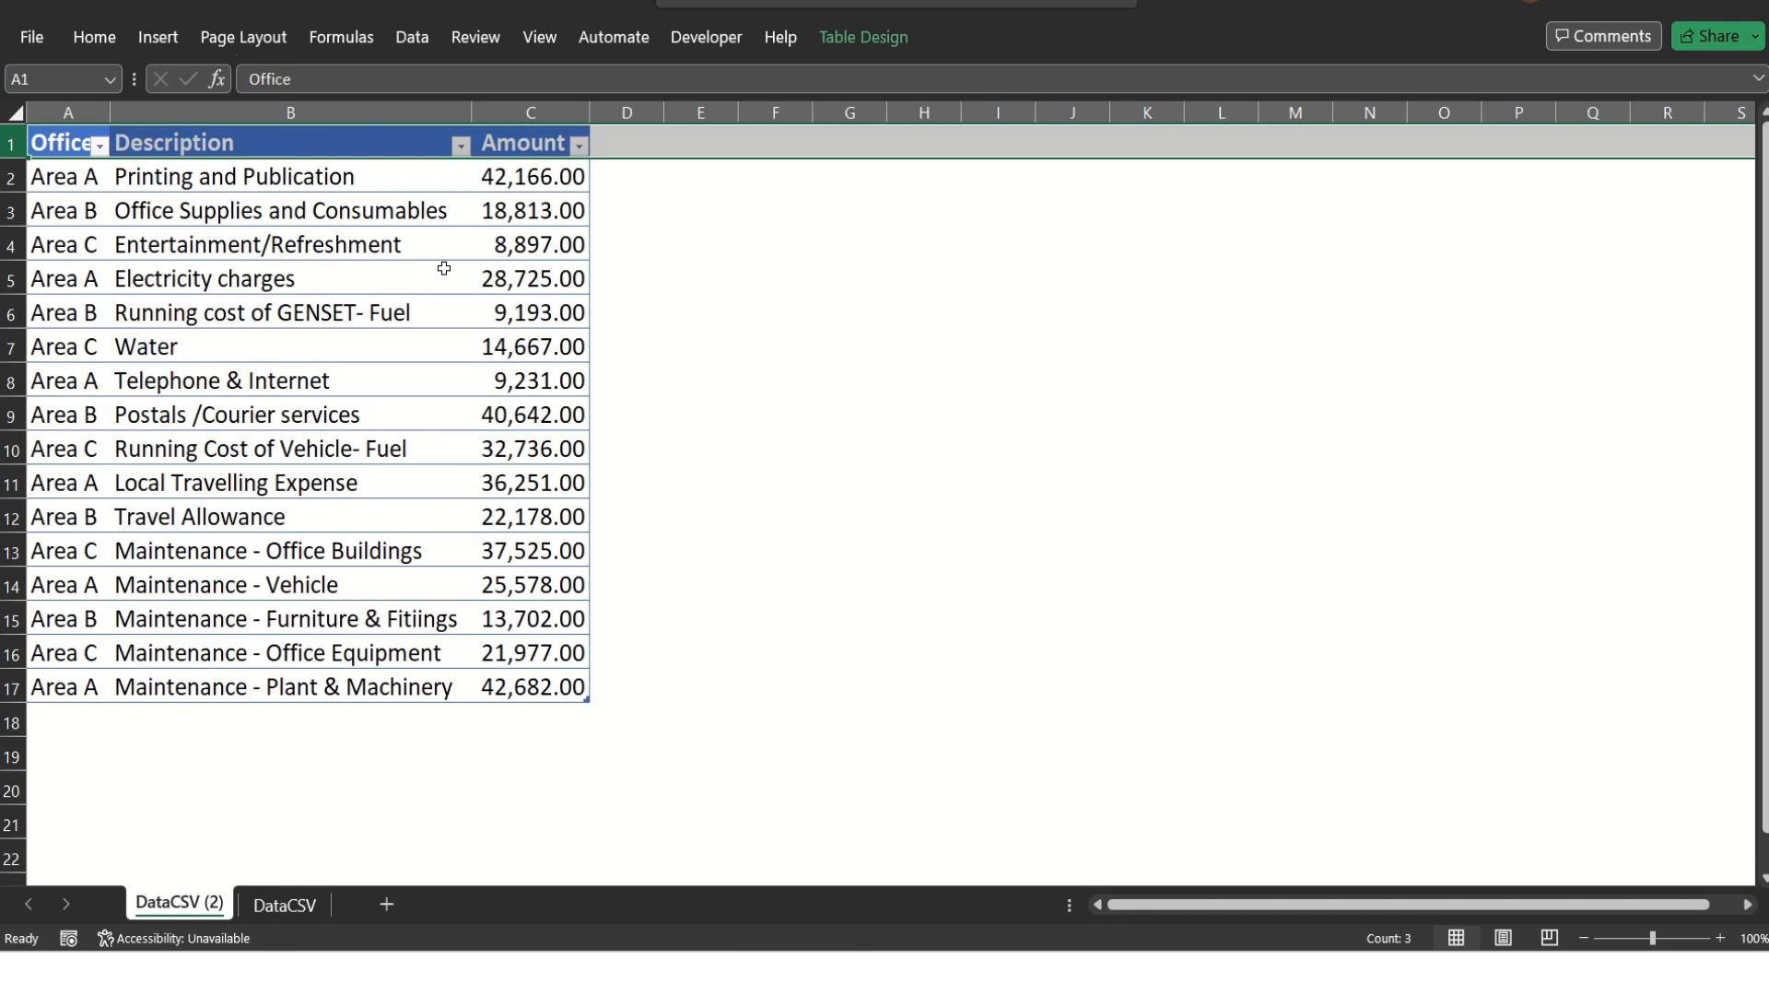
pyautogui.click(889, 451)
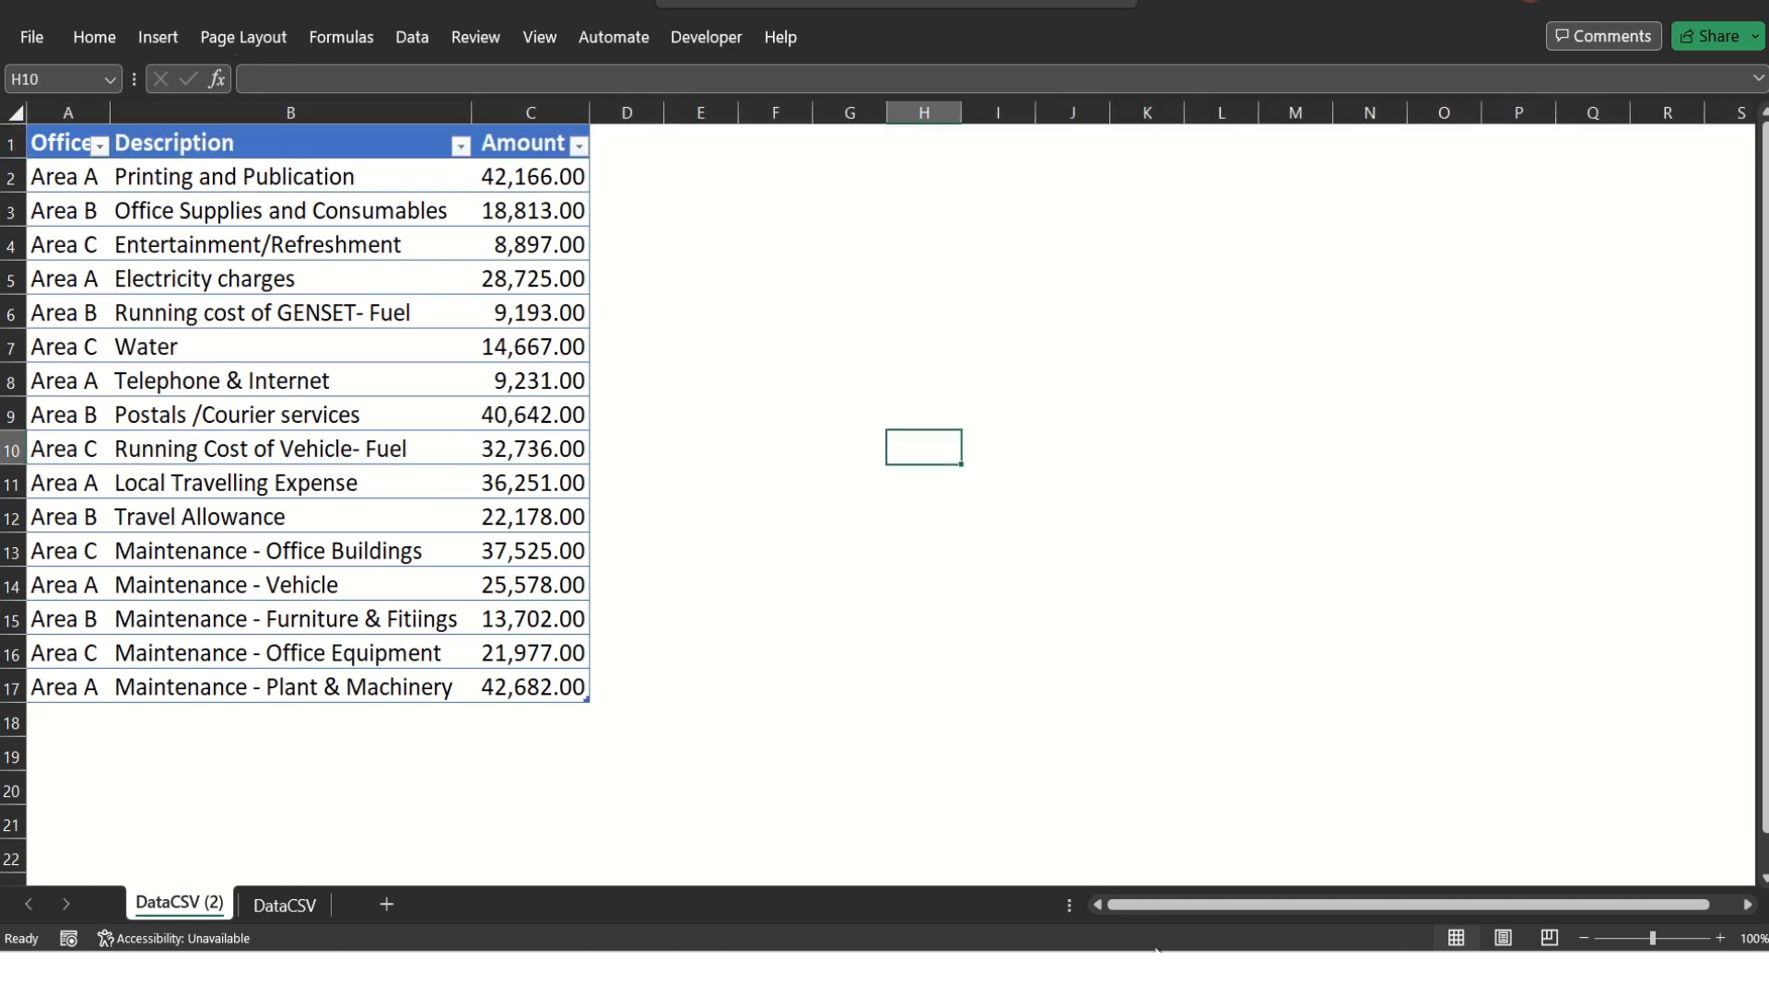
# Return to Power Apps, create the app from the Office Expense table and skip the studio welcome message.
pyautogui.click(1044, 974)
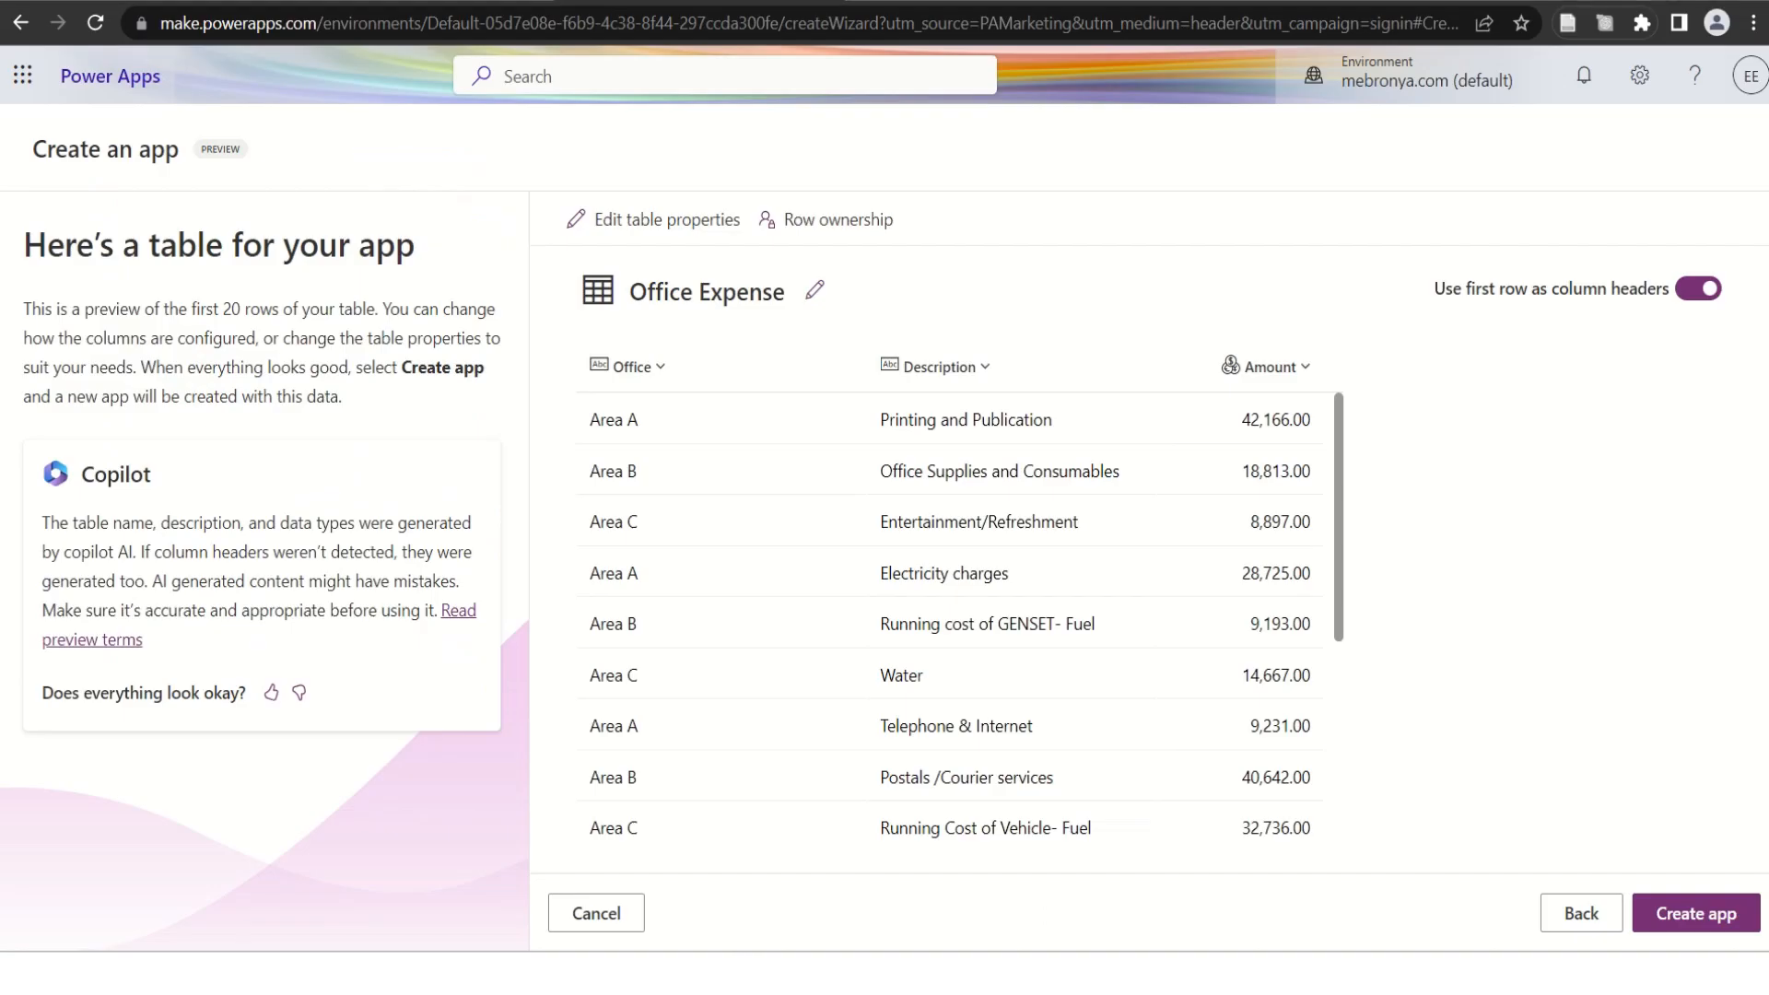
pyautogui.scroll(-4, 1106, 663)
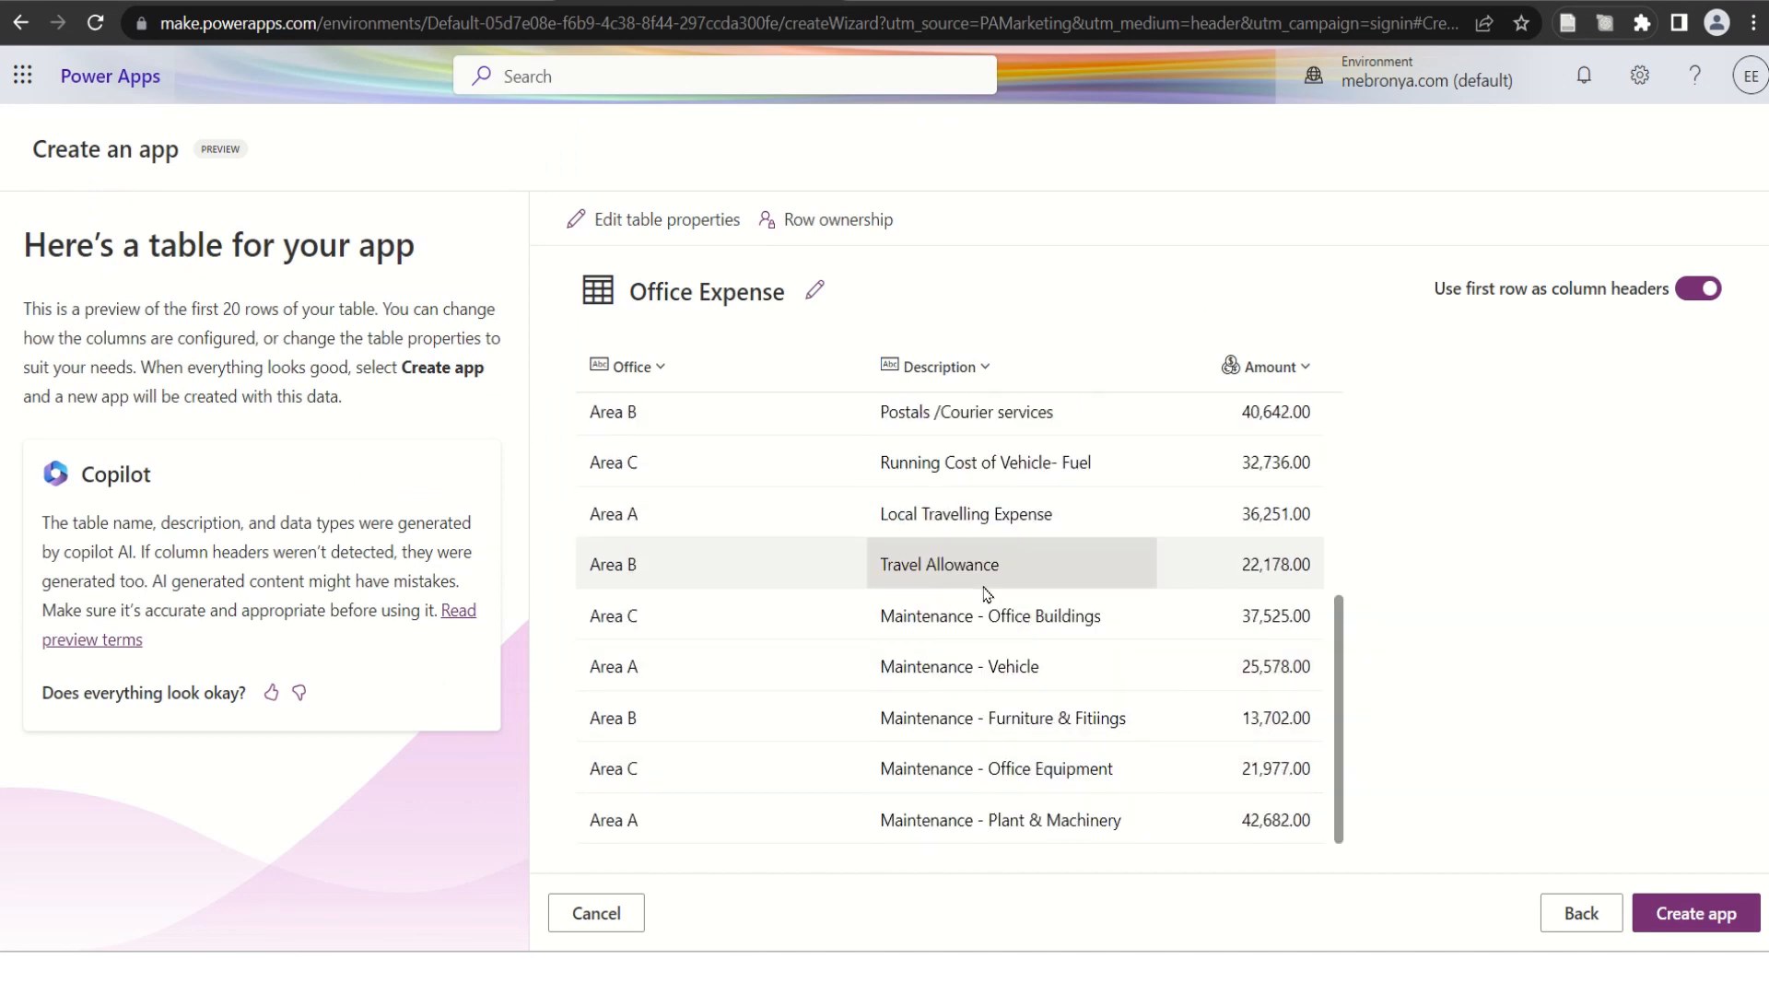
pyautogui.scroll(4, 987, 594)
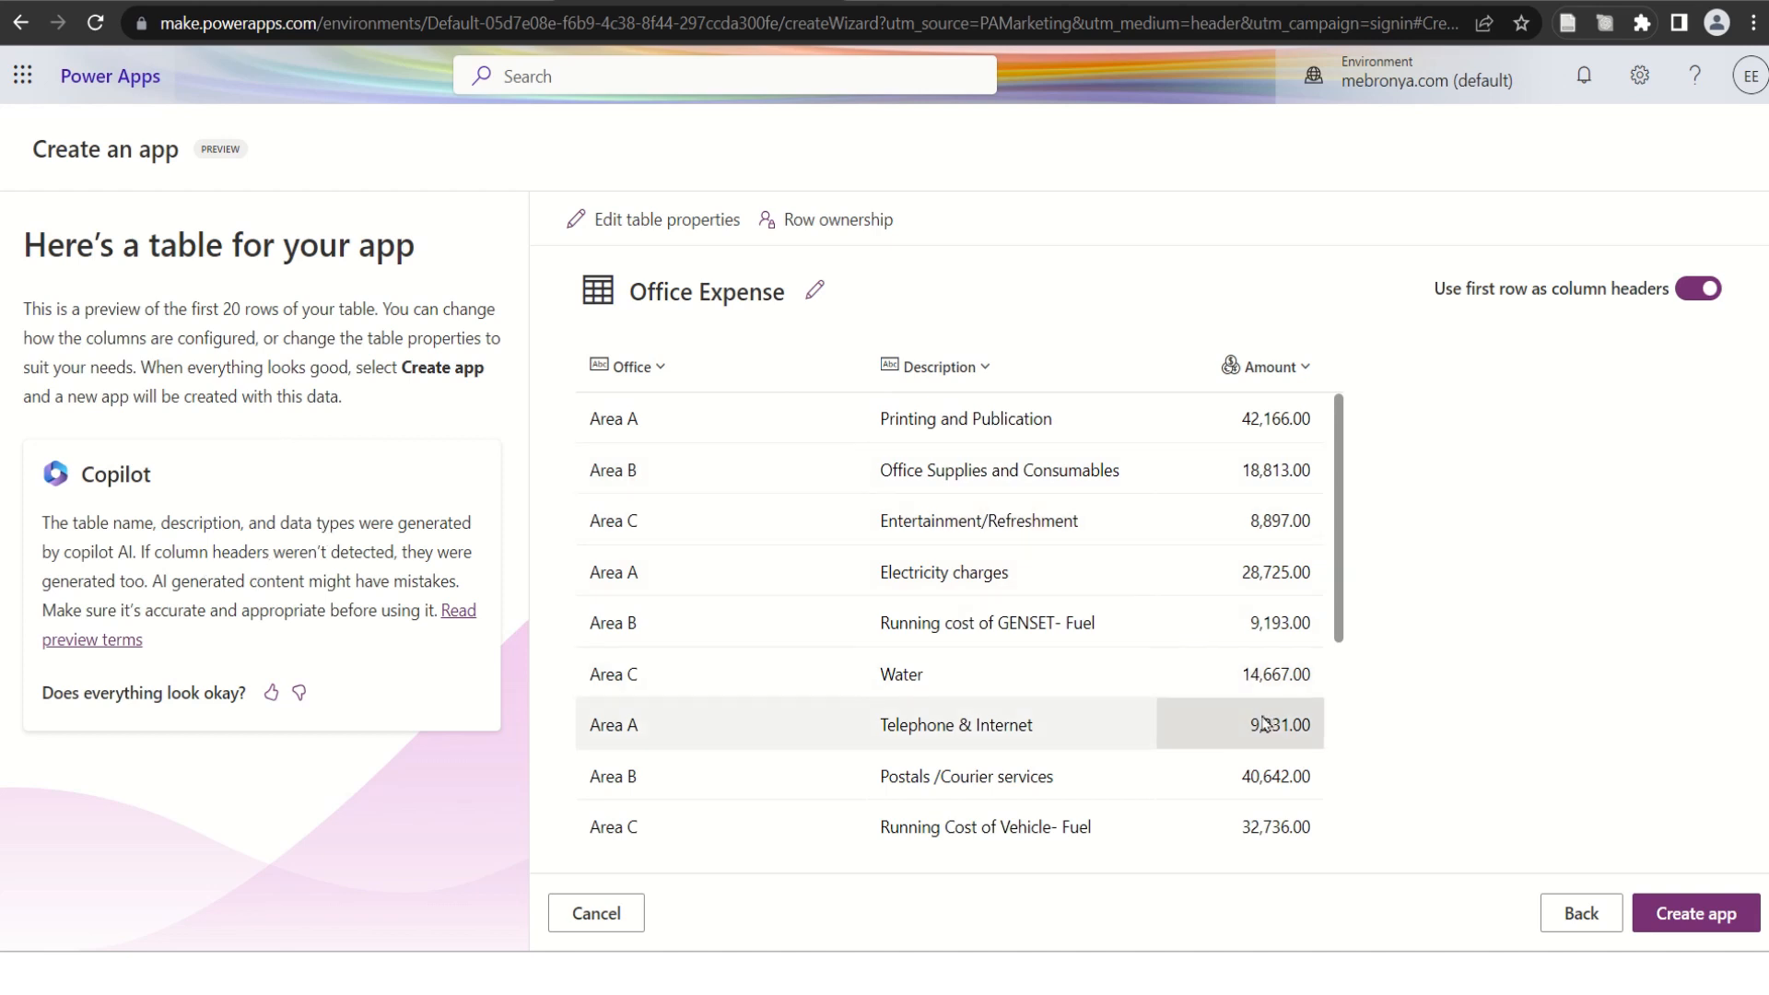
pyautogui.click(1707, 916)
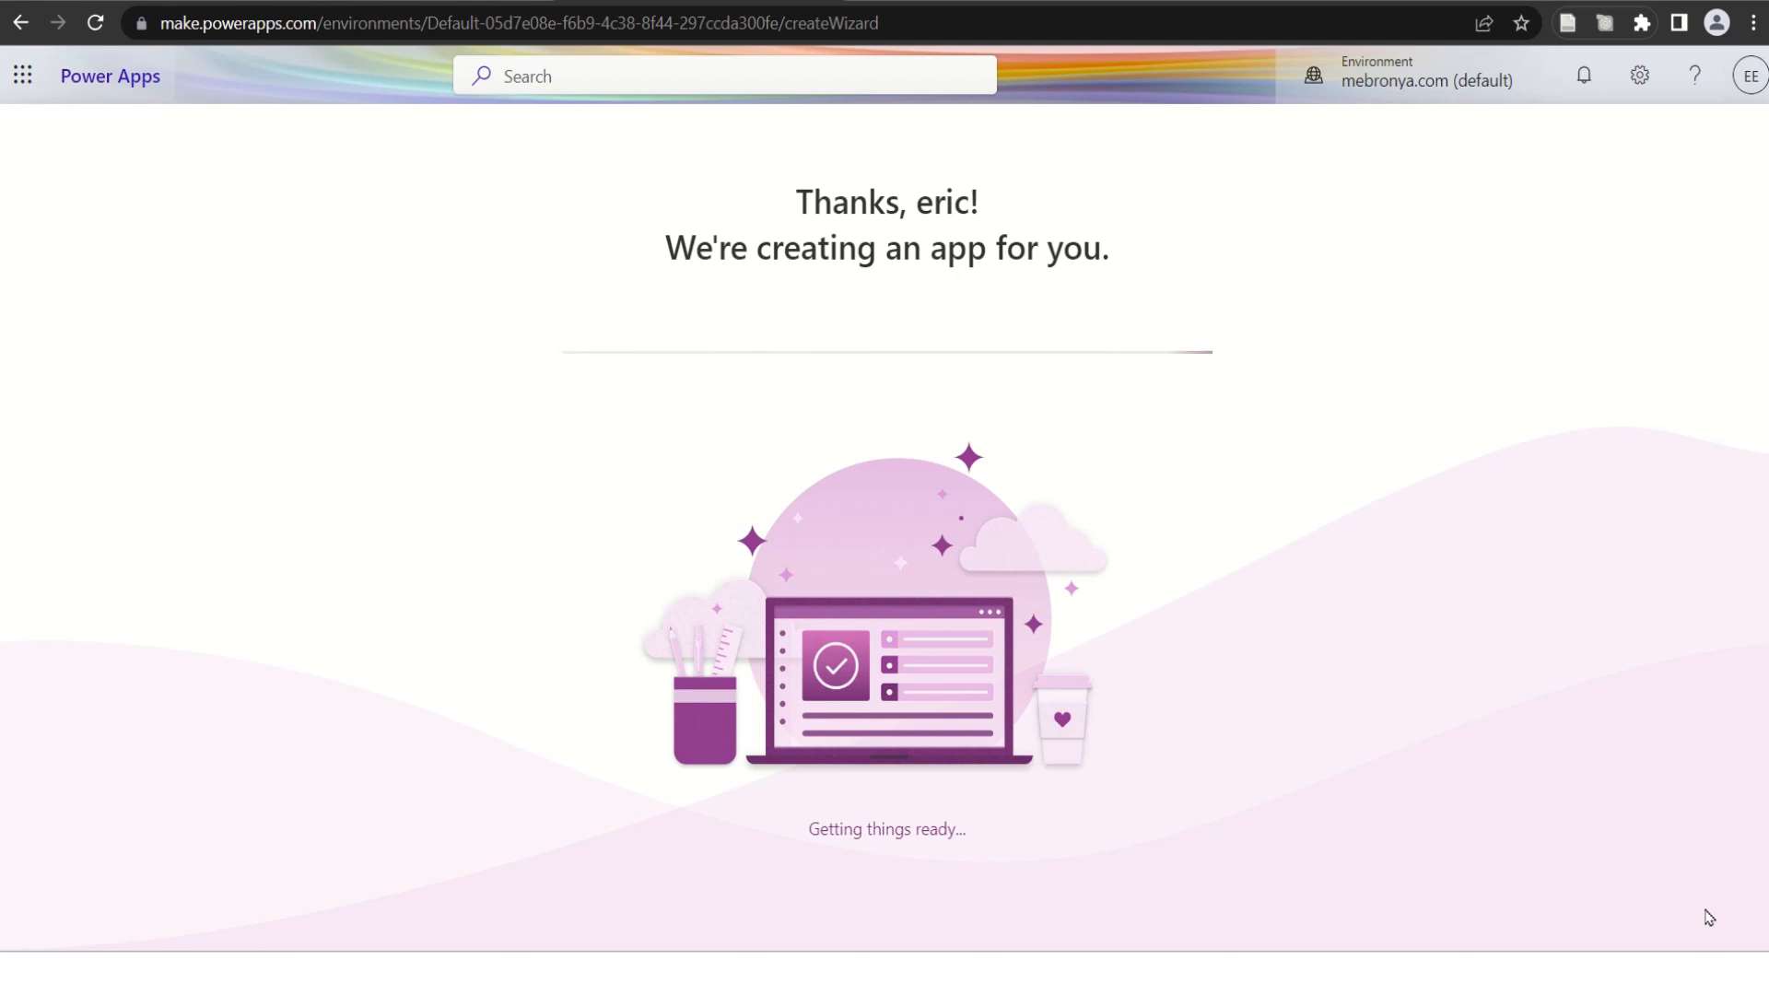
pyautogui.moveTo(765, 9)
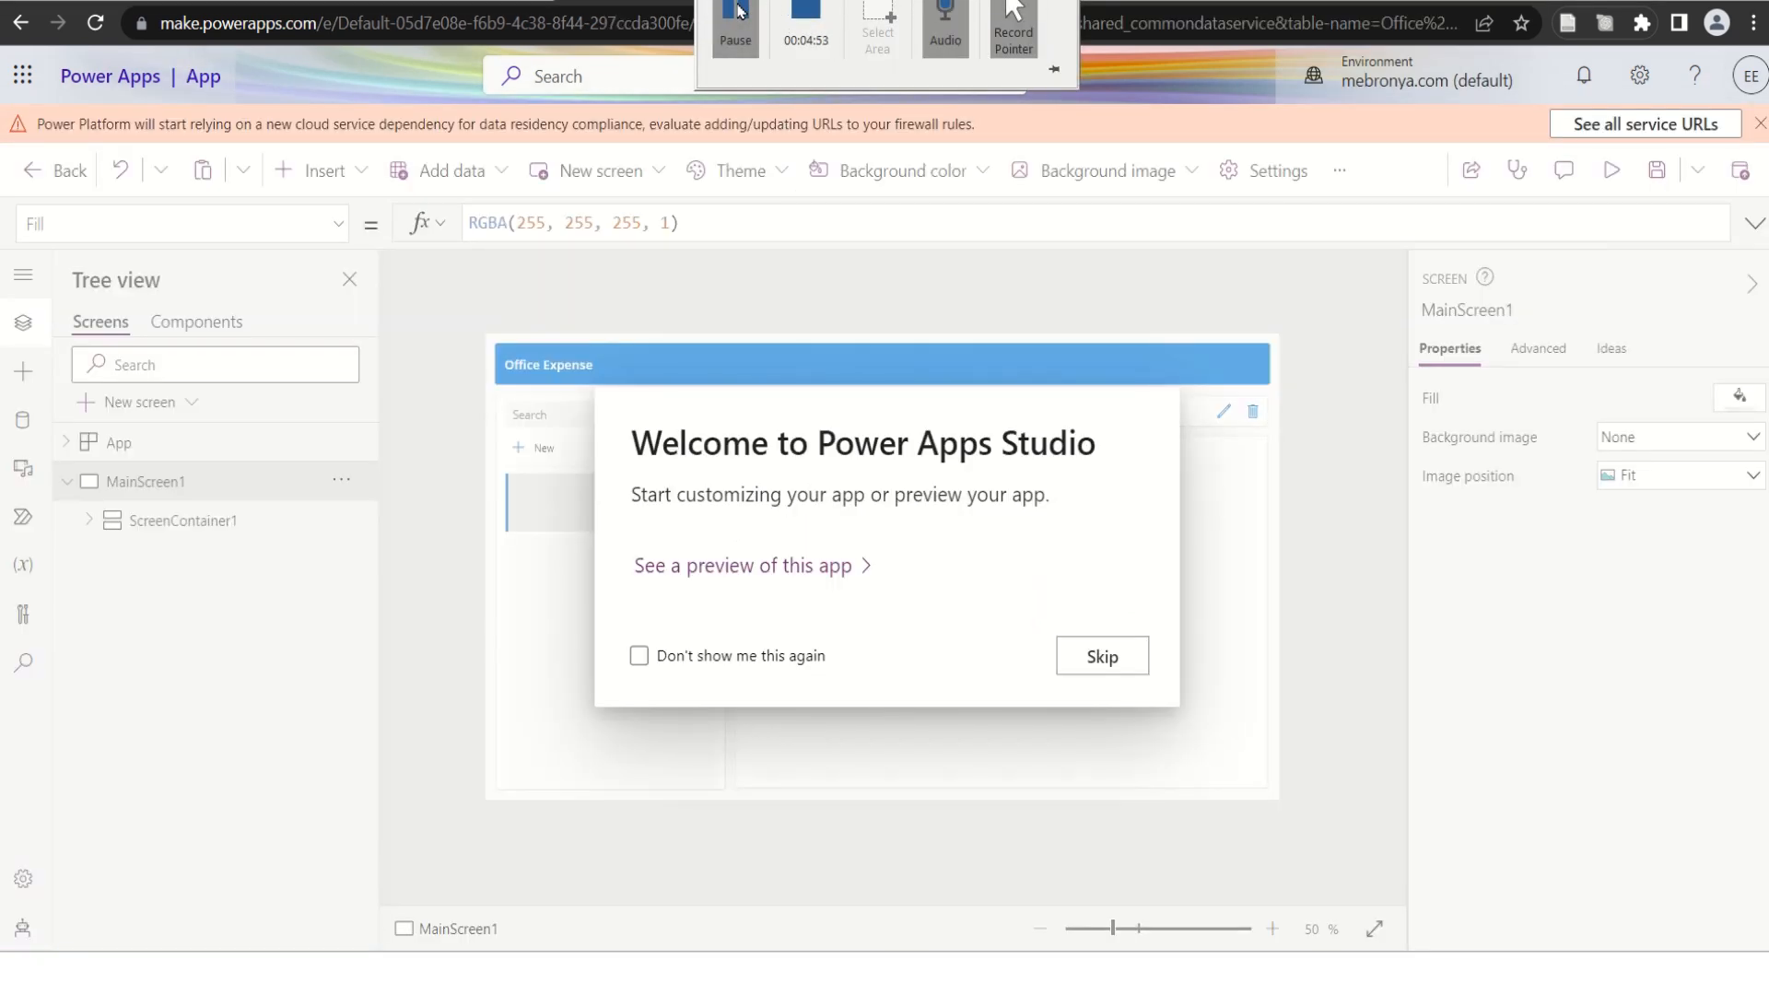
pyautogui.click(1111, 655)
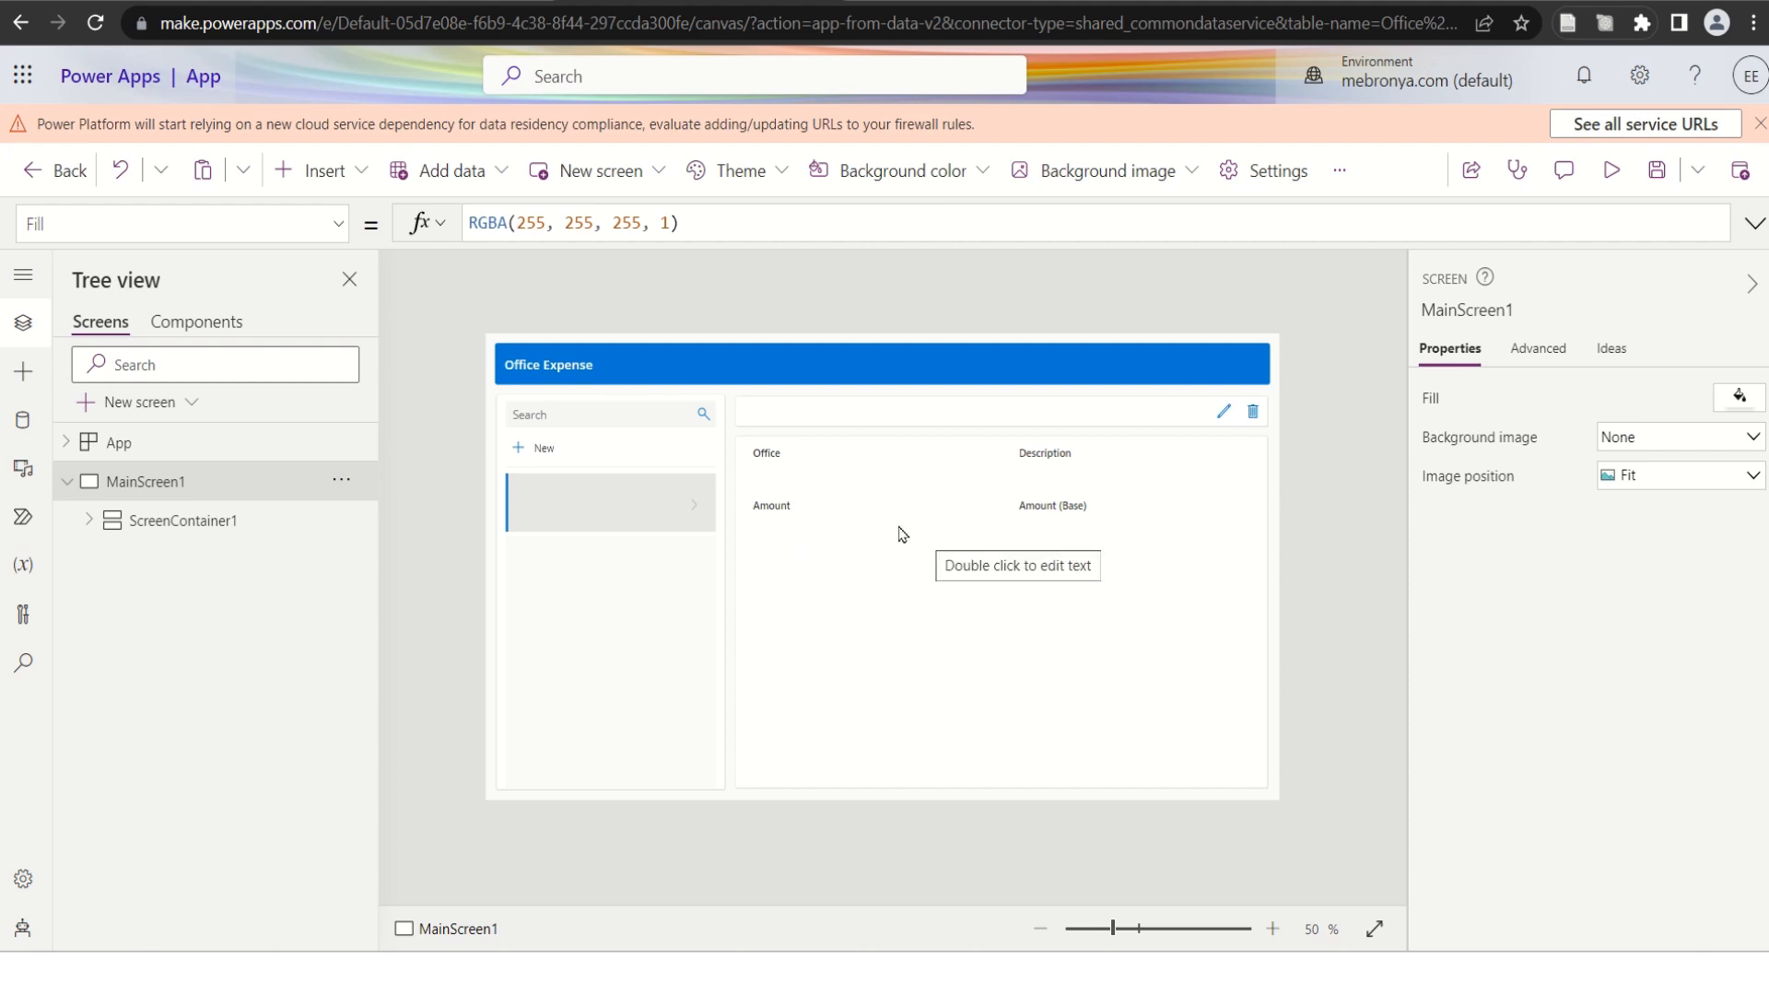
# Examine the containers nested under MainScreen1 and select the Office Expense form on the canvas.
pyautogui.click(88, 525)
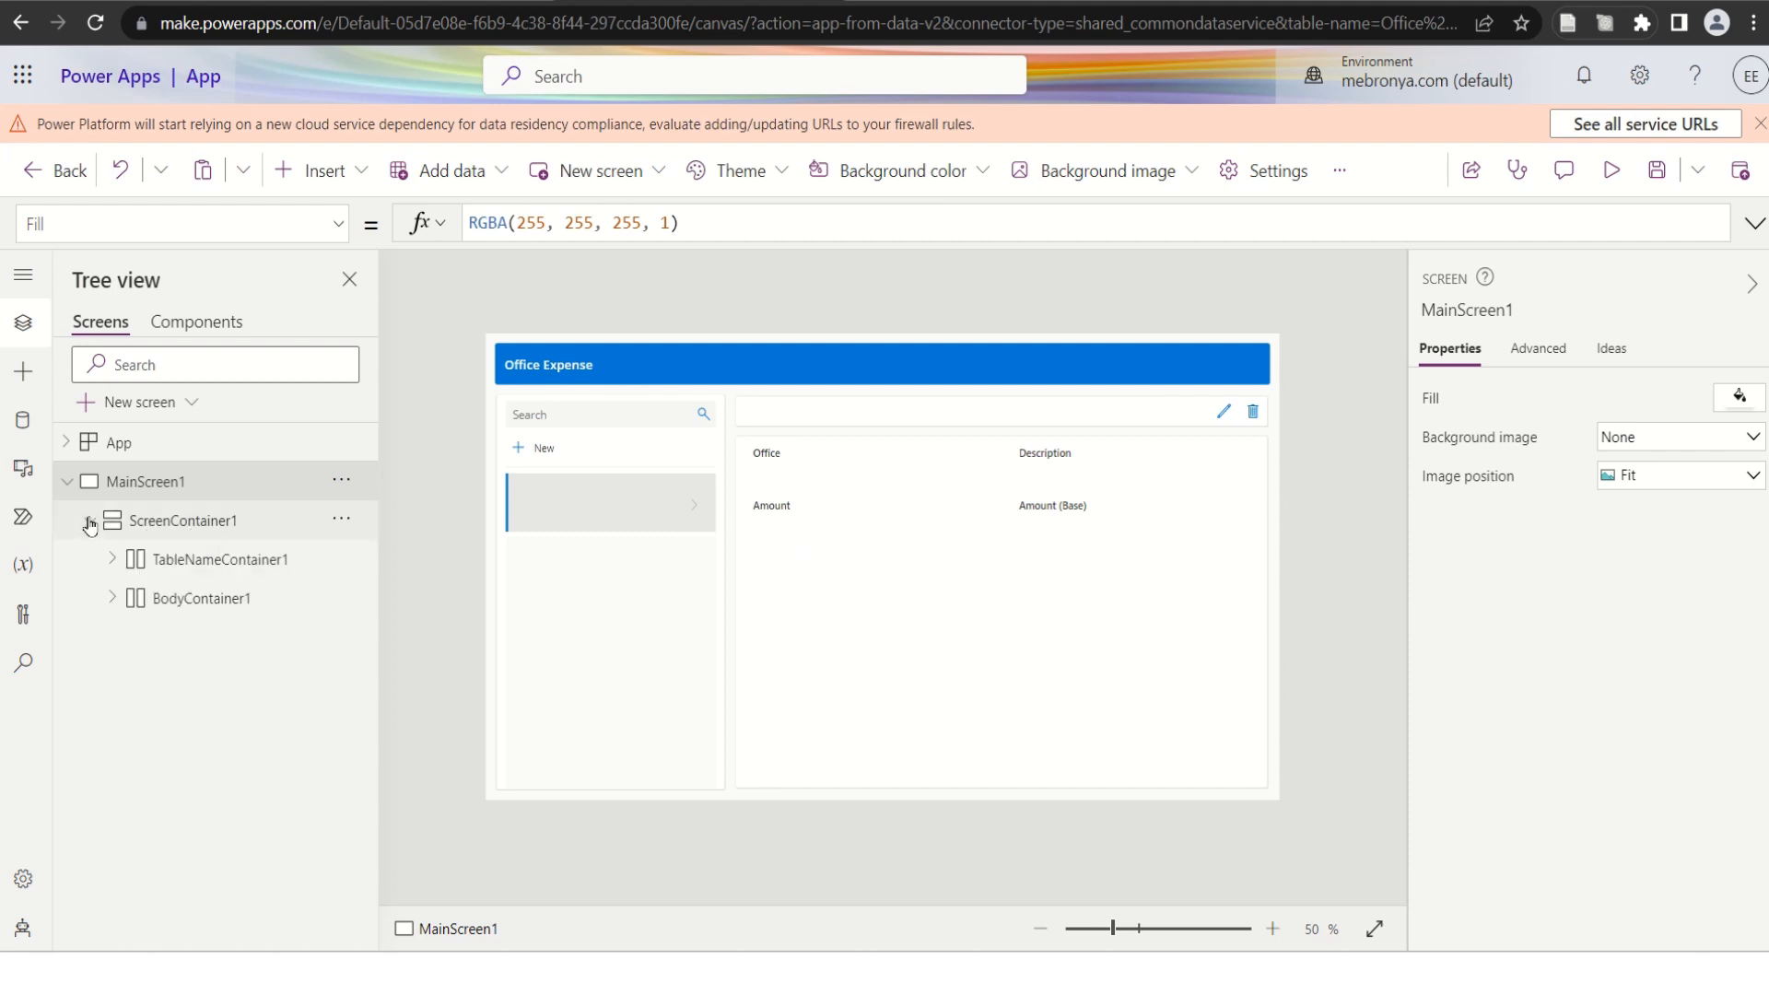
pyautogui.click(114, 563)
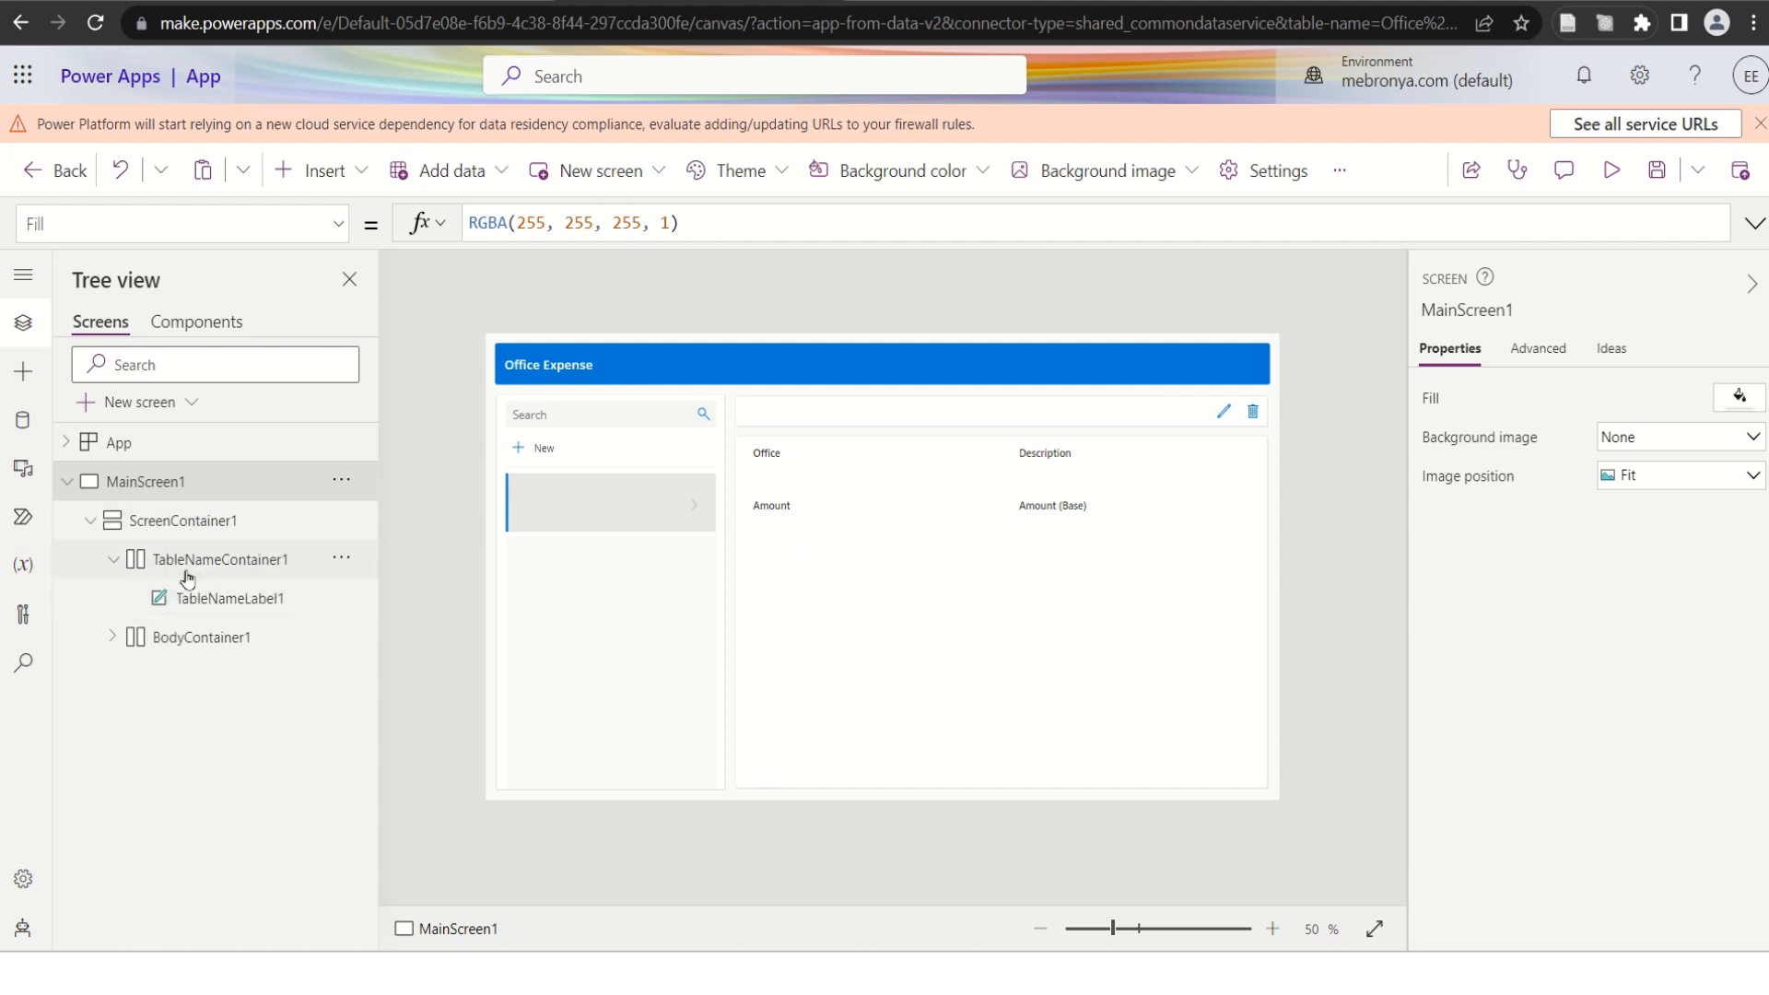
pyautogui.click(109, 640)
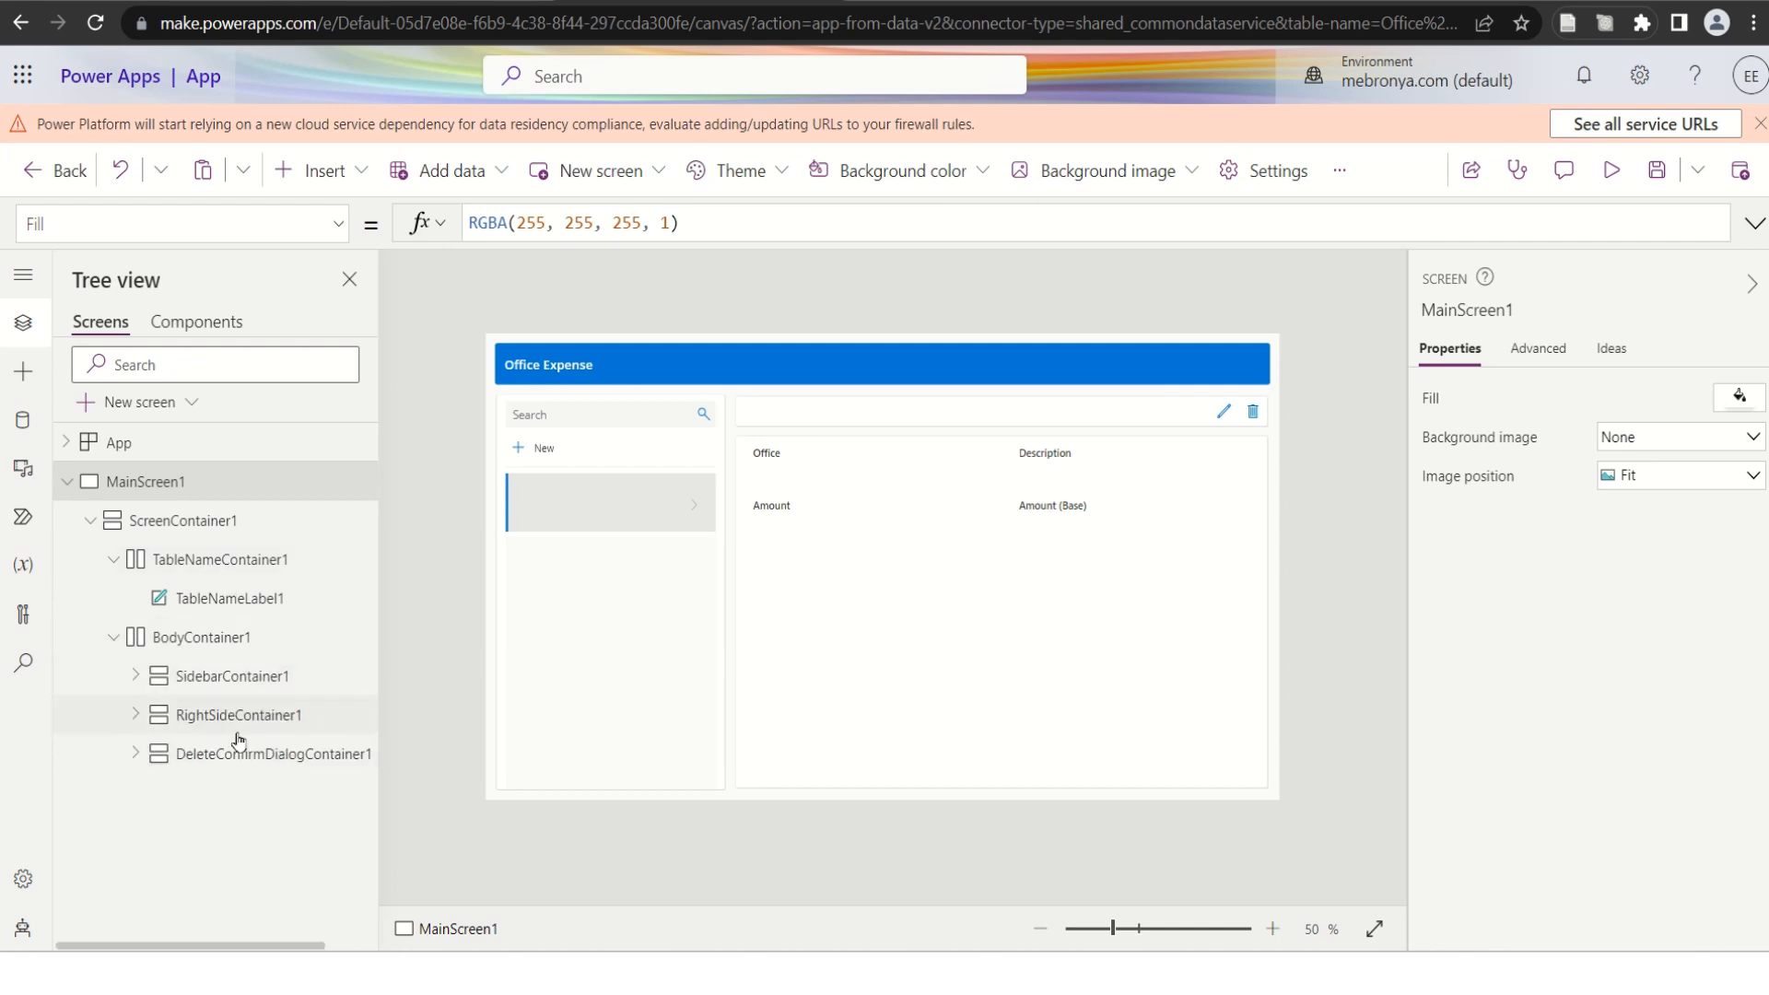
pyautogui.click(907, 679)
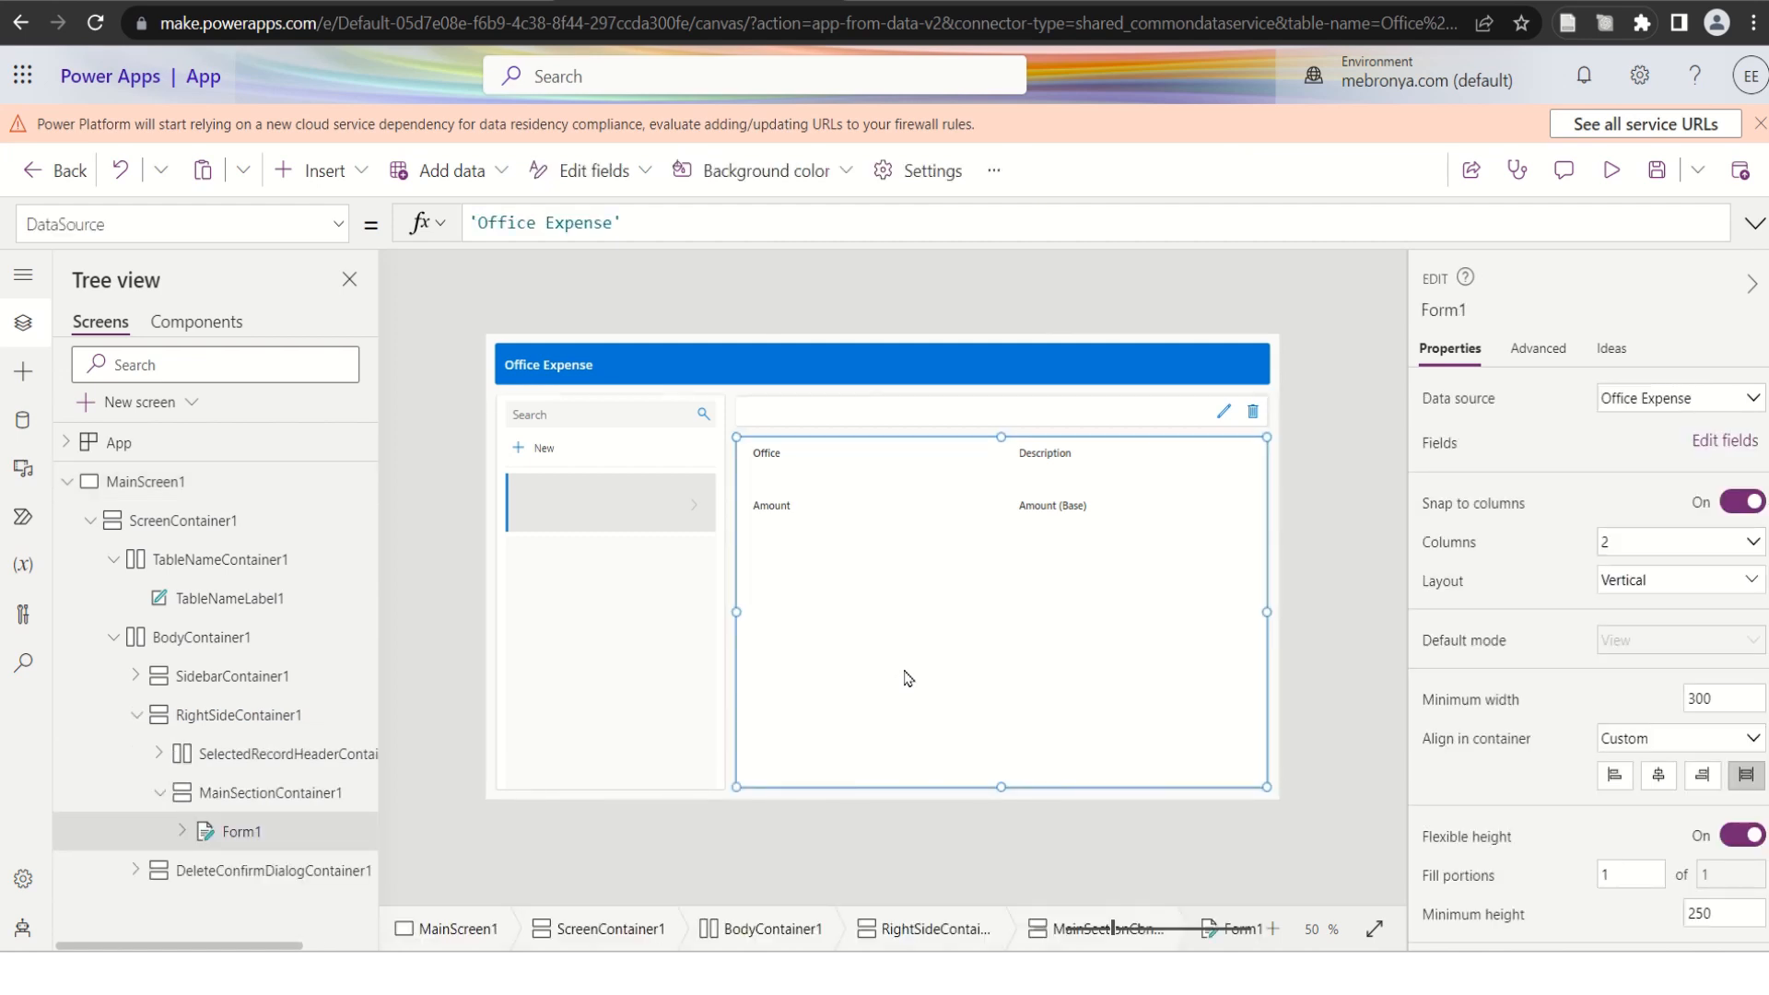
# Select the records gallery on the canvas and start a preview of the app.
pyautogui.click(588, 594)
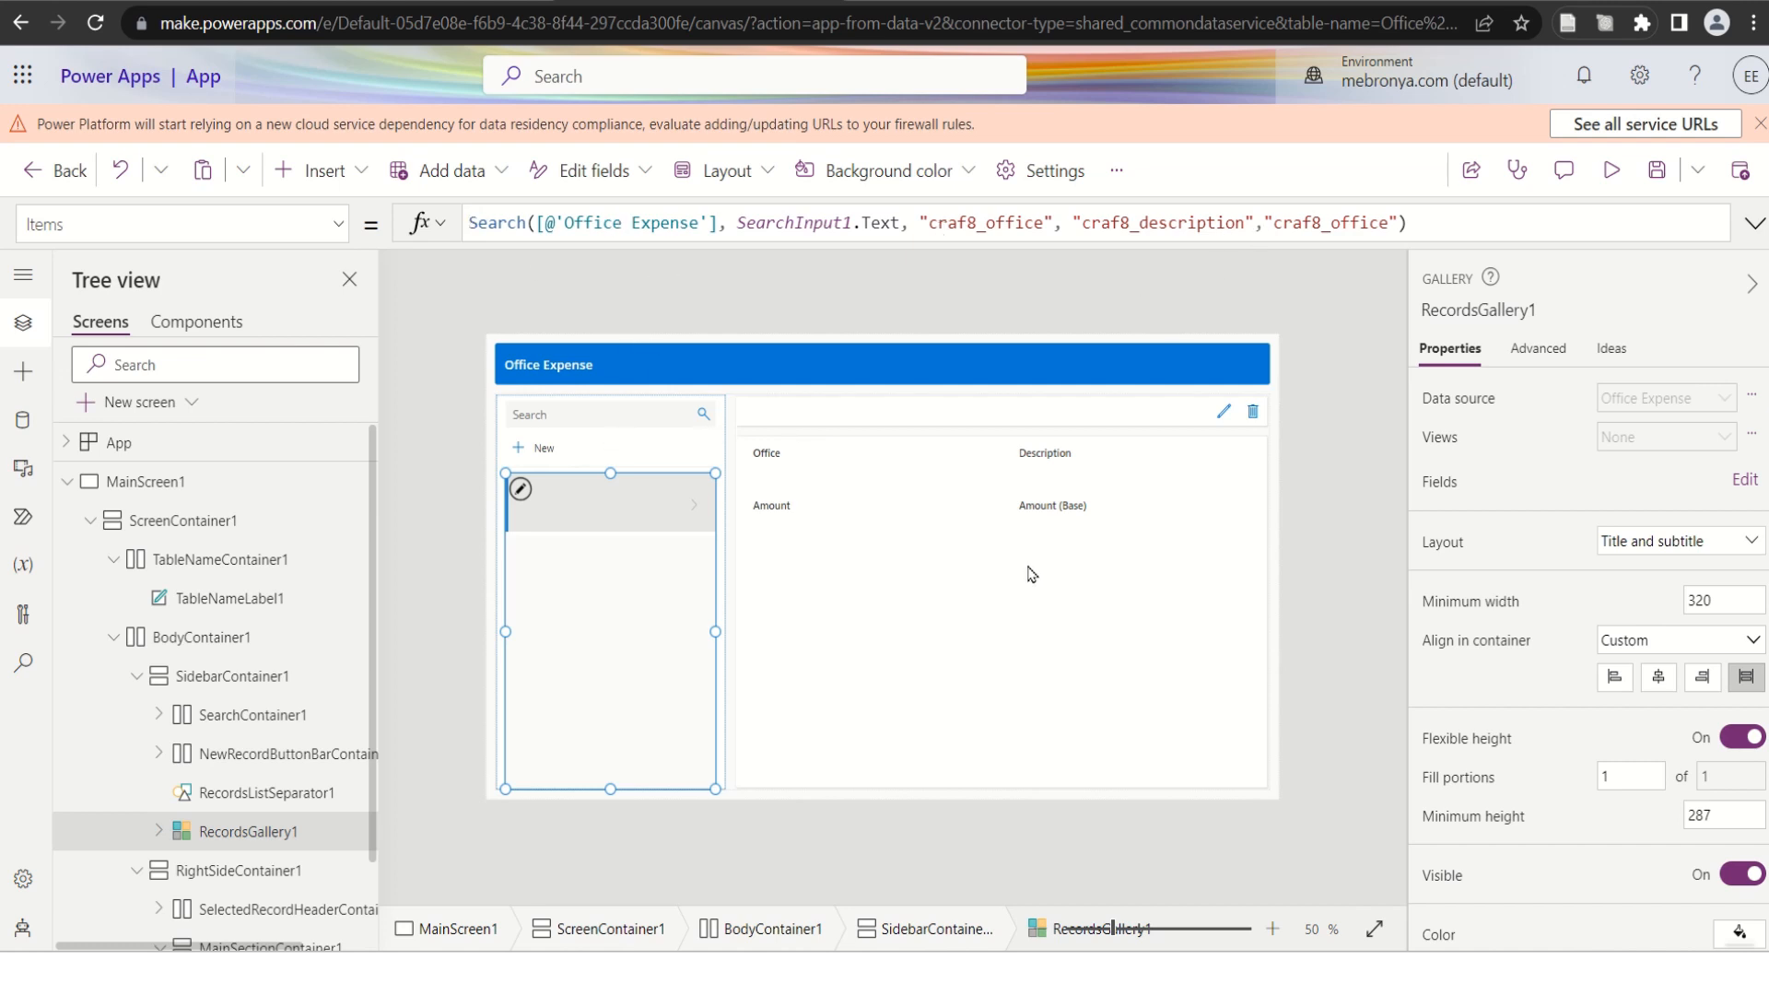
pyautogui.click(1612, 177)
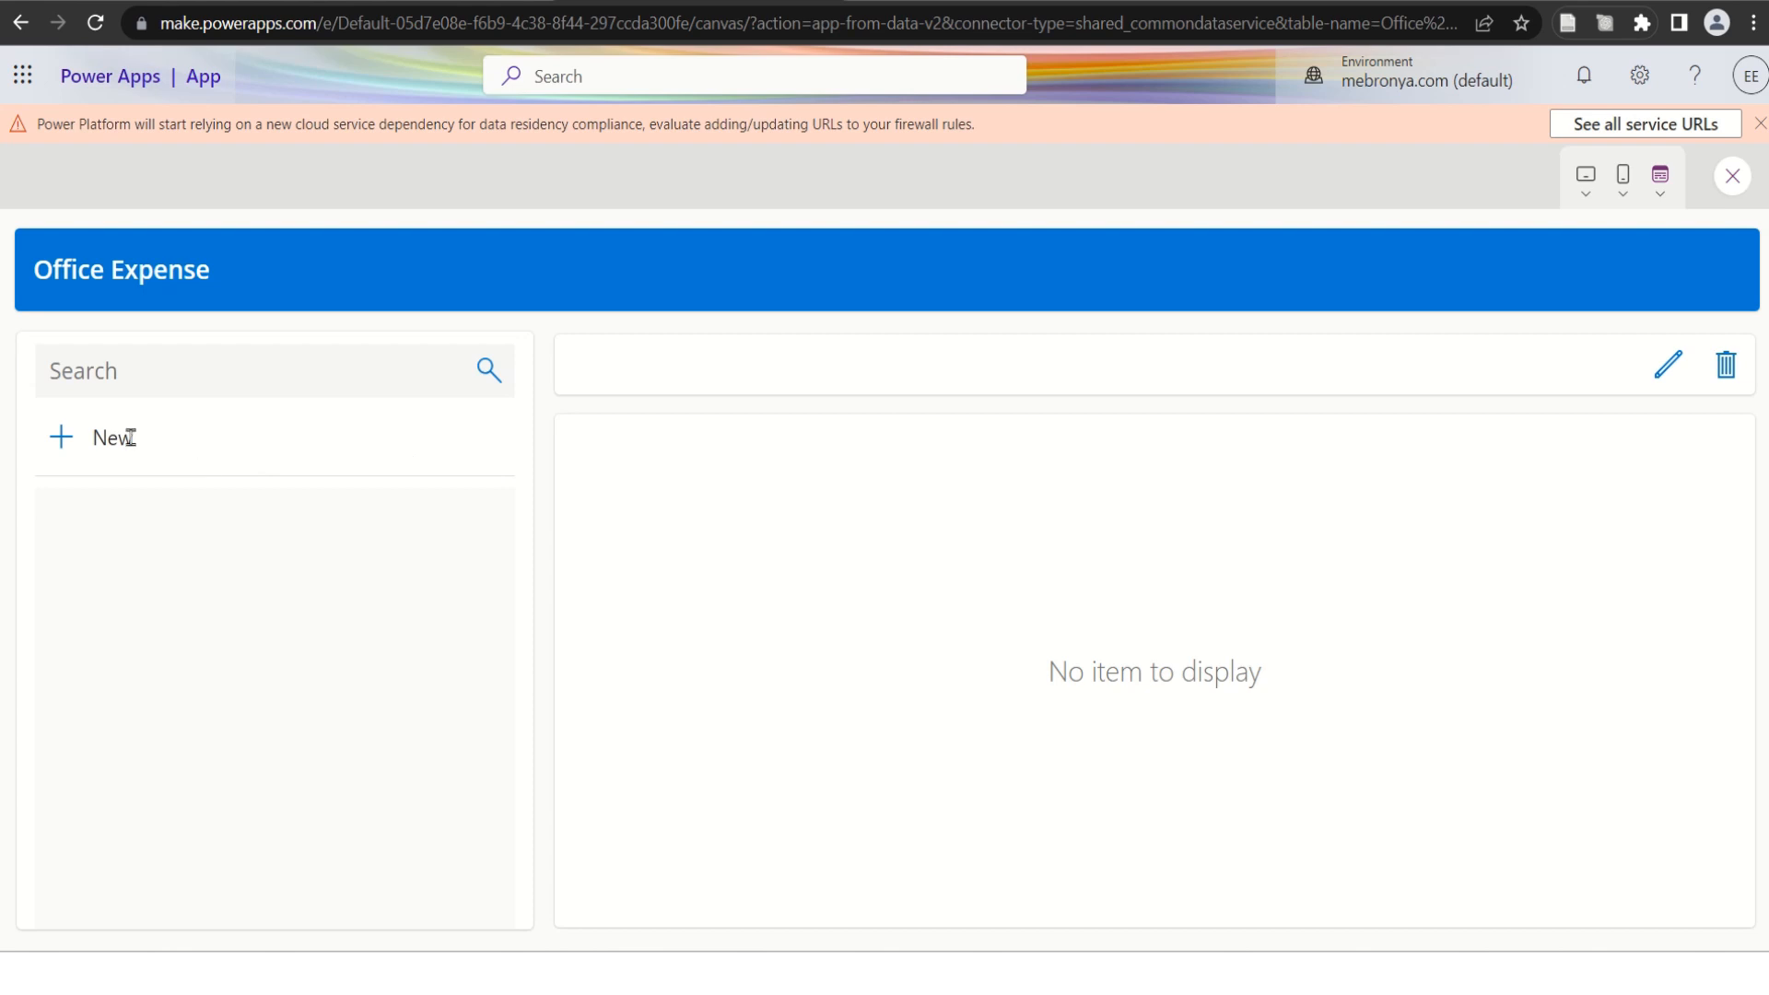
# Start a new expense record and fill in Office K as the office and 200 as the amount.
pyautogui.click(64, 437)
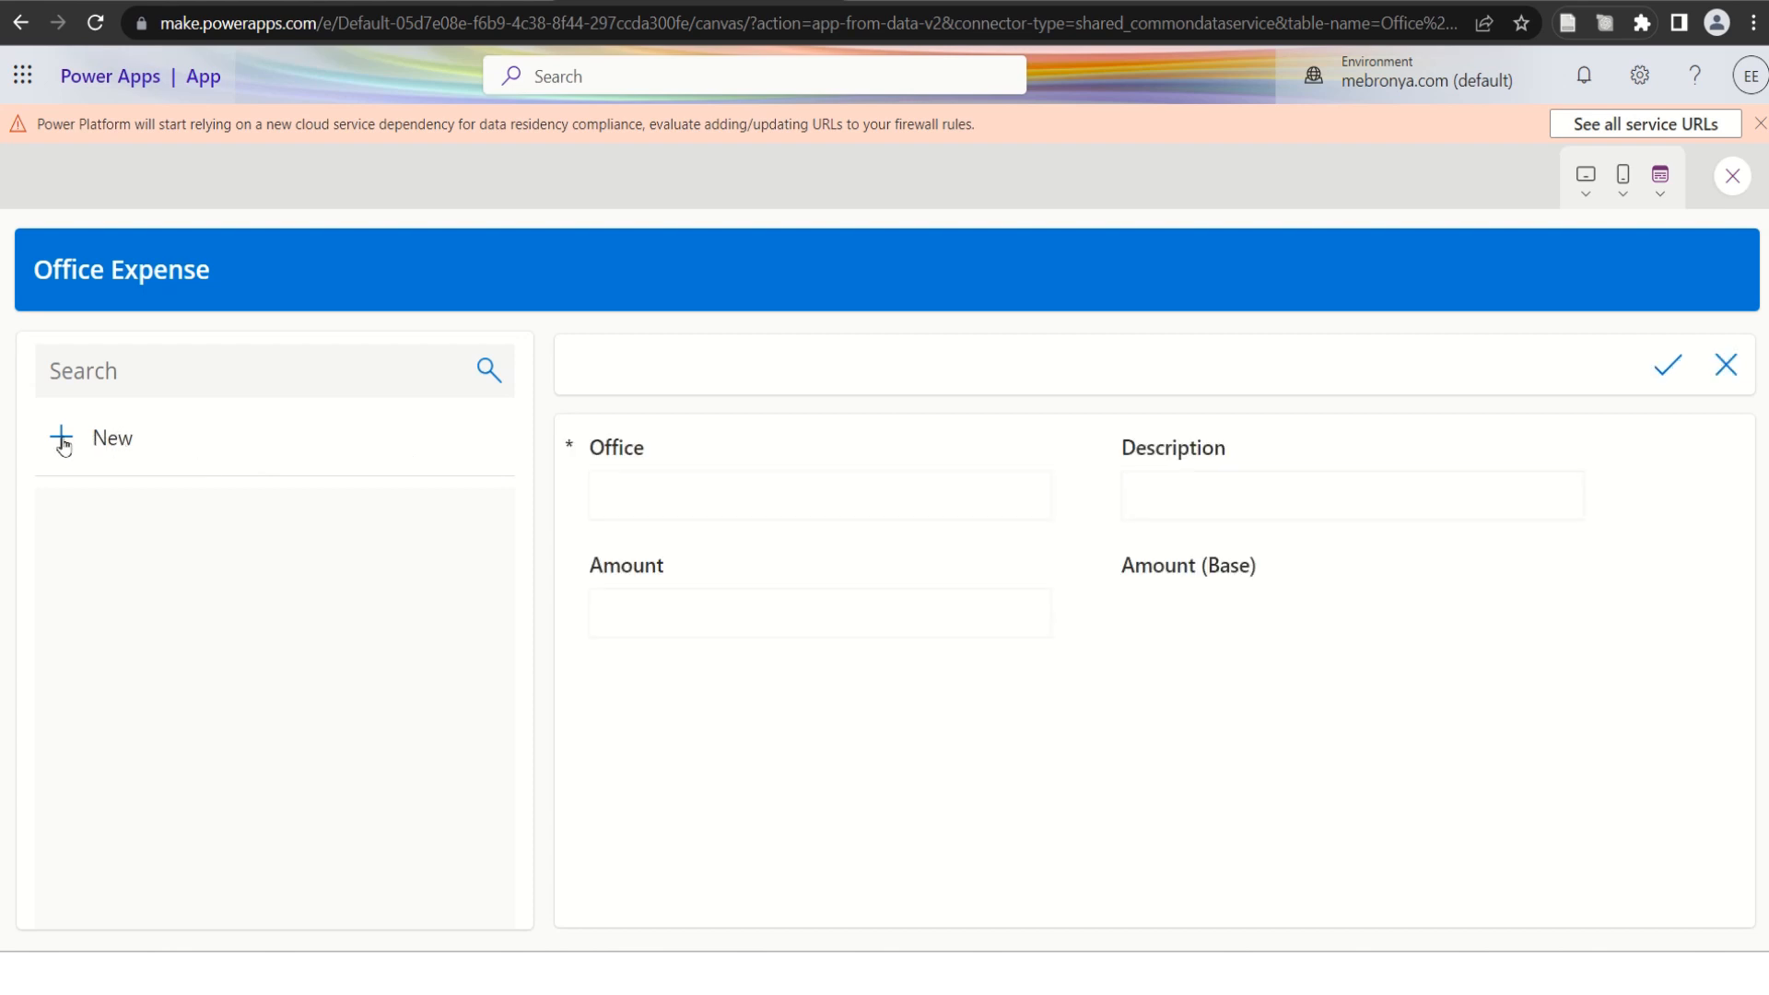
pyautogui.click(714, 497)
pyautogui.click(721, 608)
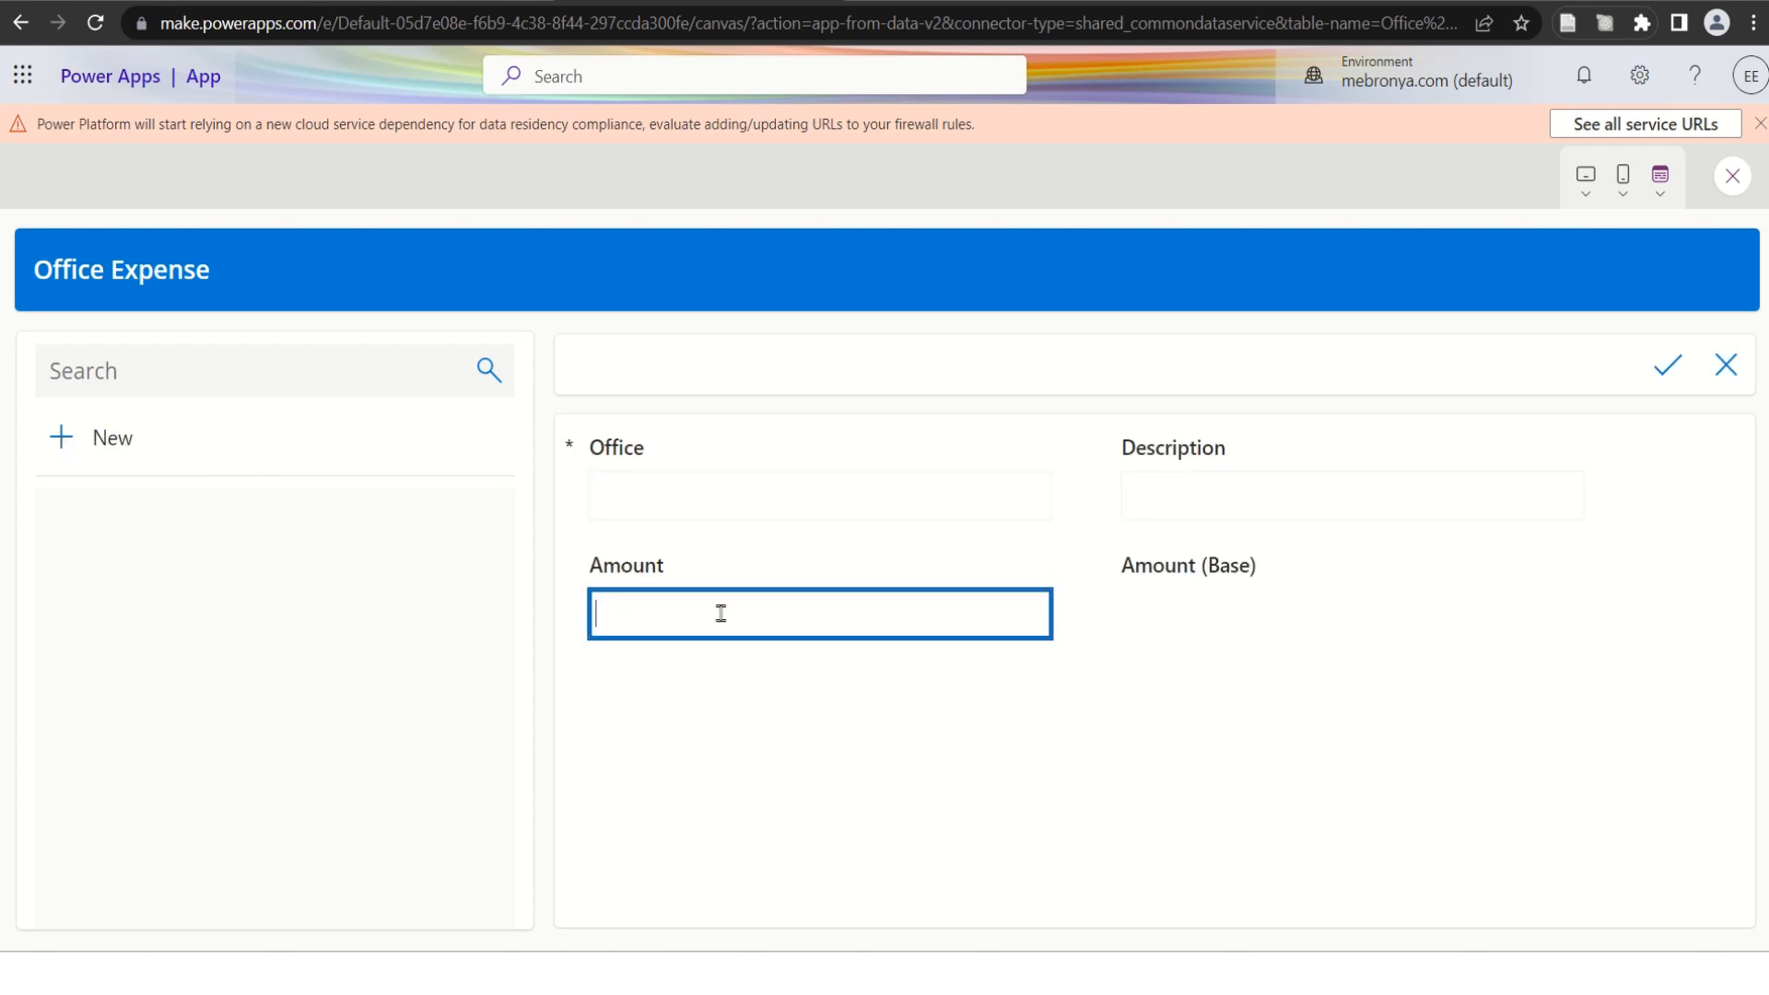
pyautogui.click(723, 477)
pyautogui.write('Offic')
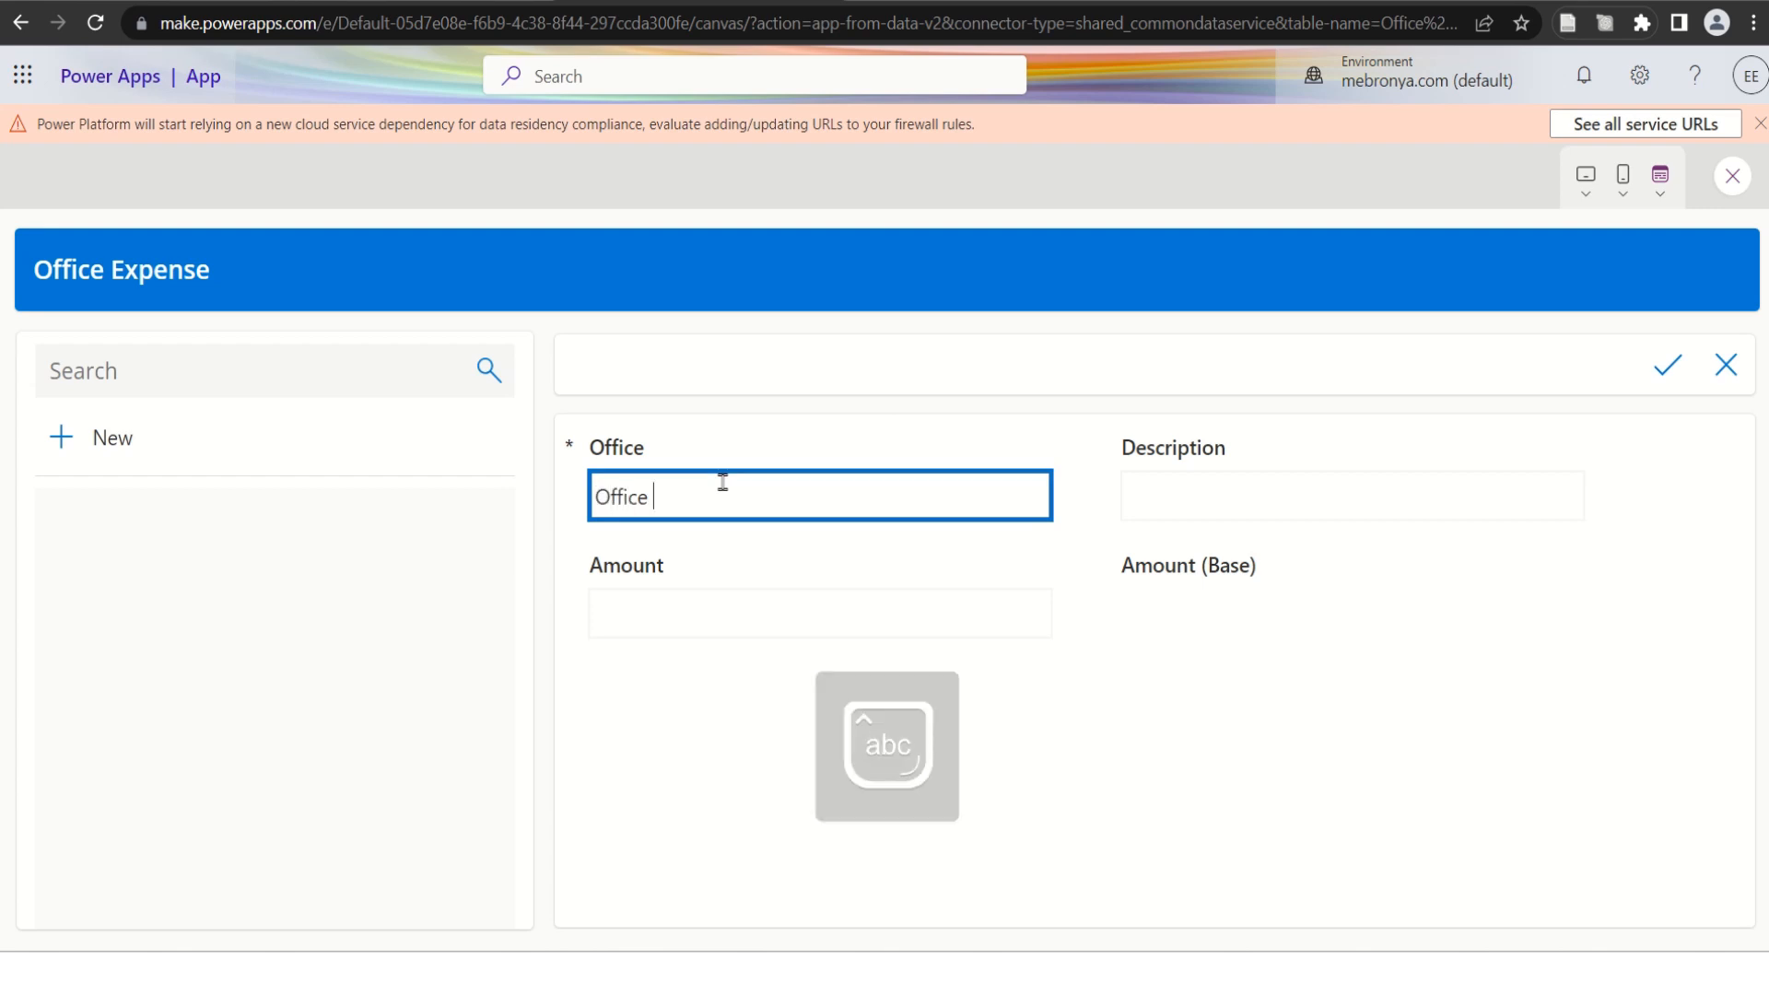
pyautogui.write('e')
pyautogui.press('capslock')
pyautogui.click(693, 608)
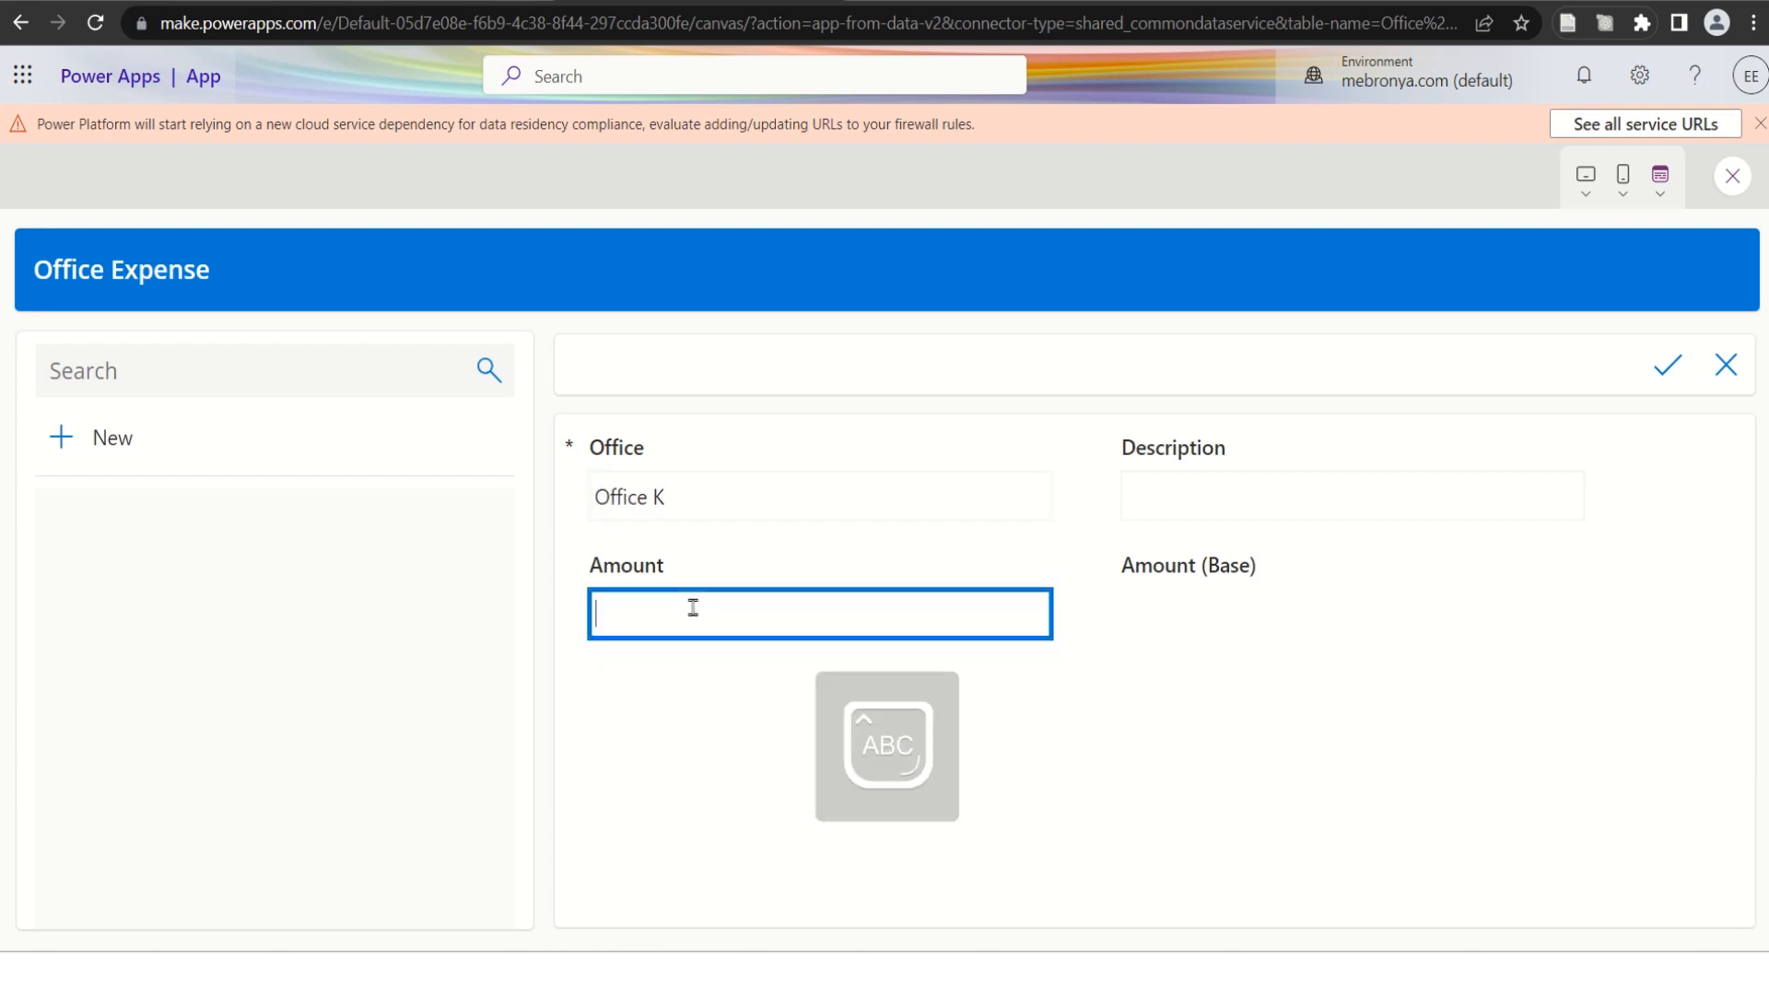
pyautogui.write('200')
# Enter ABC as the new record's description and save the record.
pyautogui.click(1258, 491)
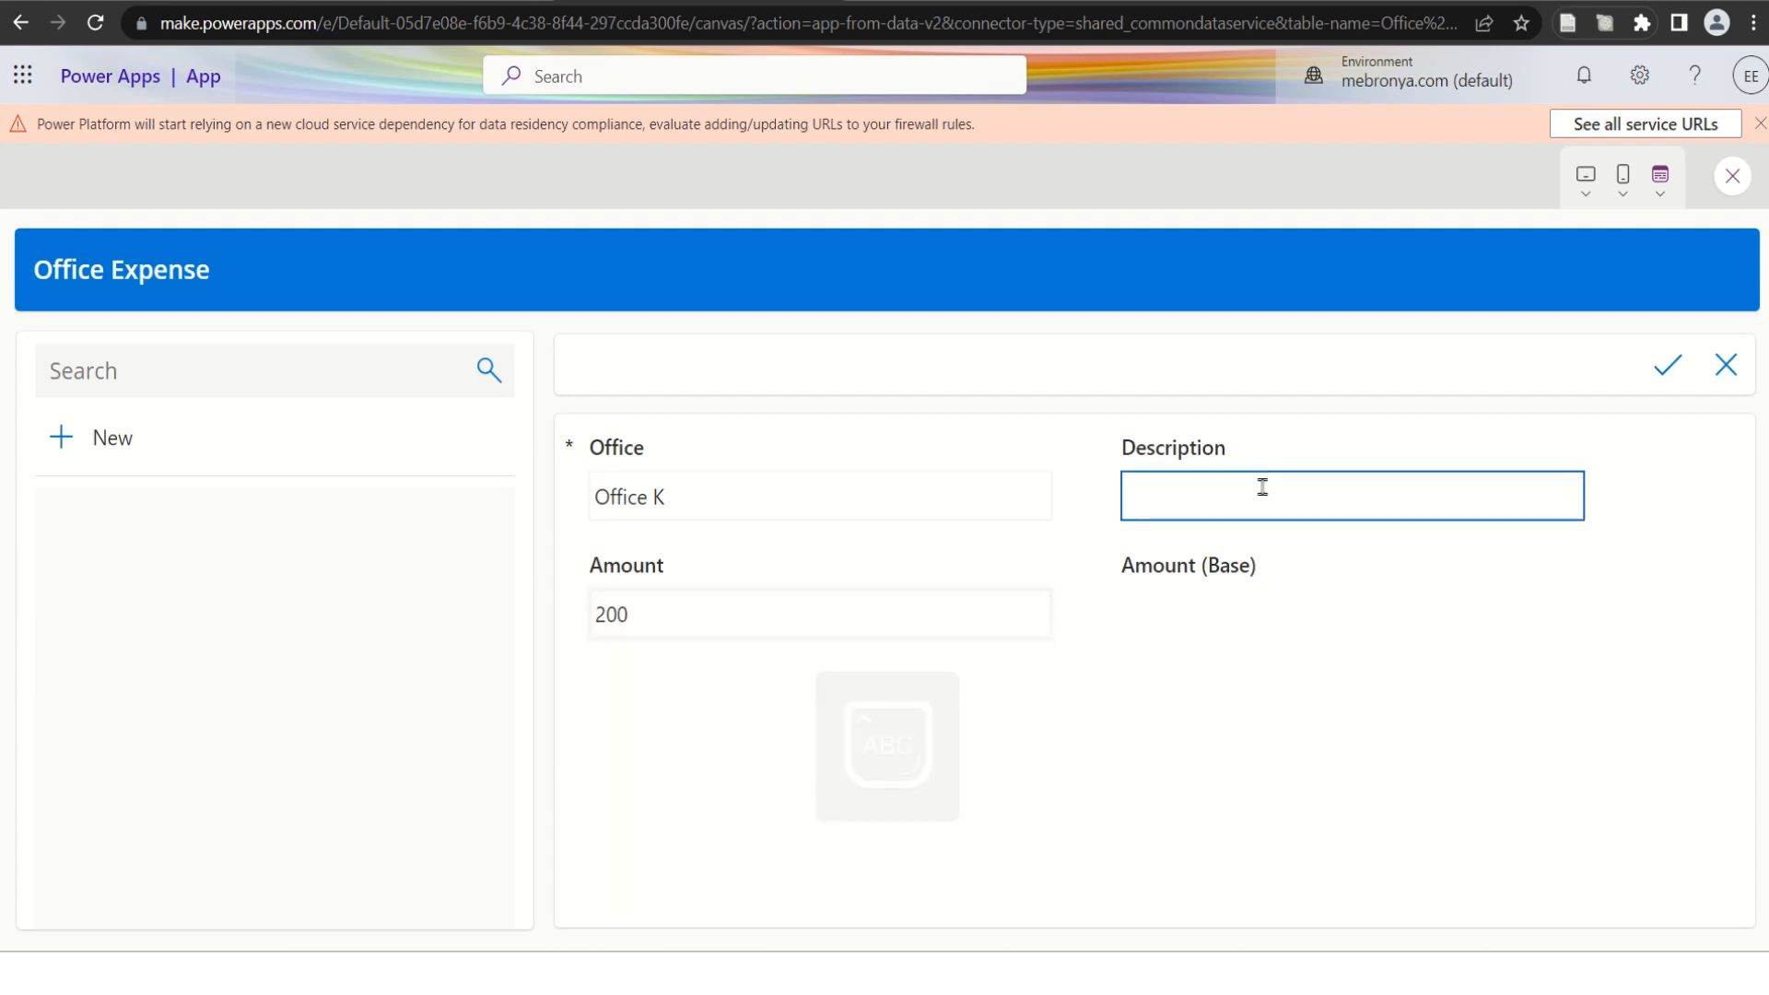
pyautogui.write('AB')
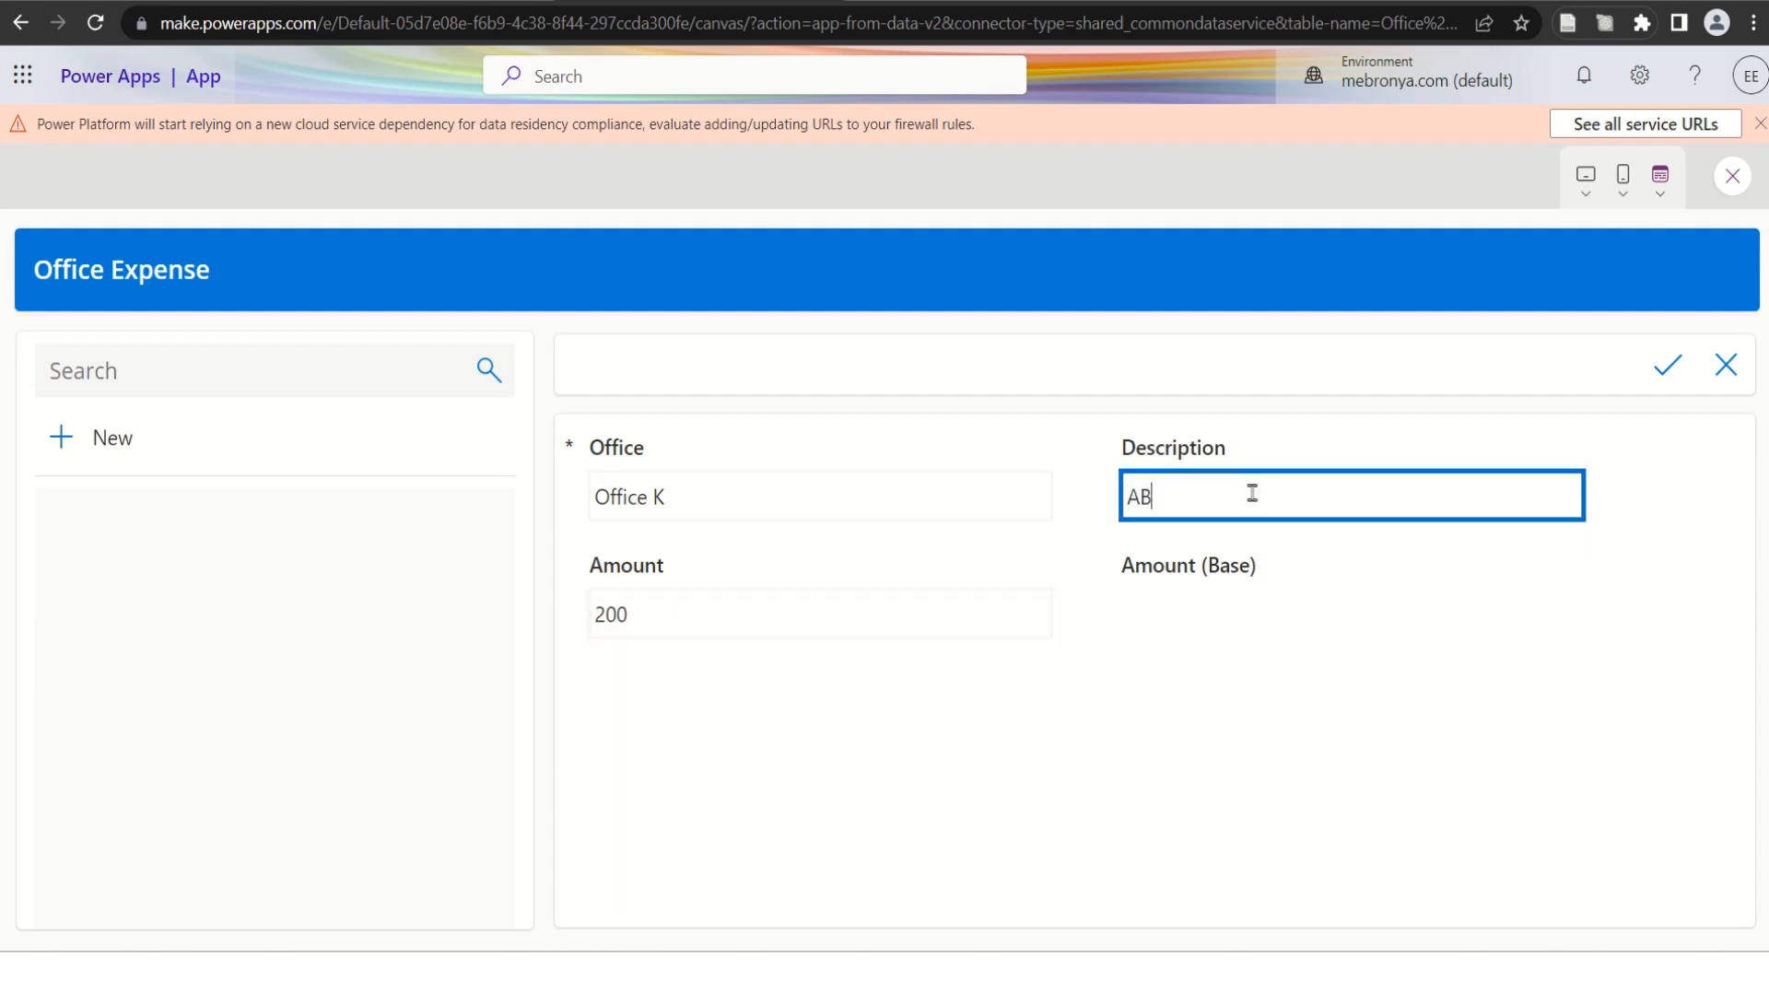
pyautogui.write('C')
pyautogui.click(1201, 636)
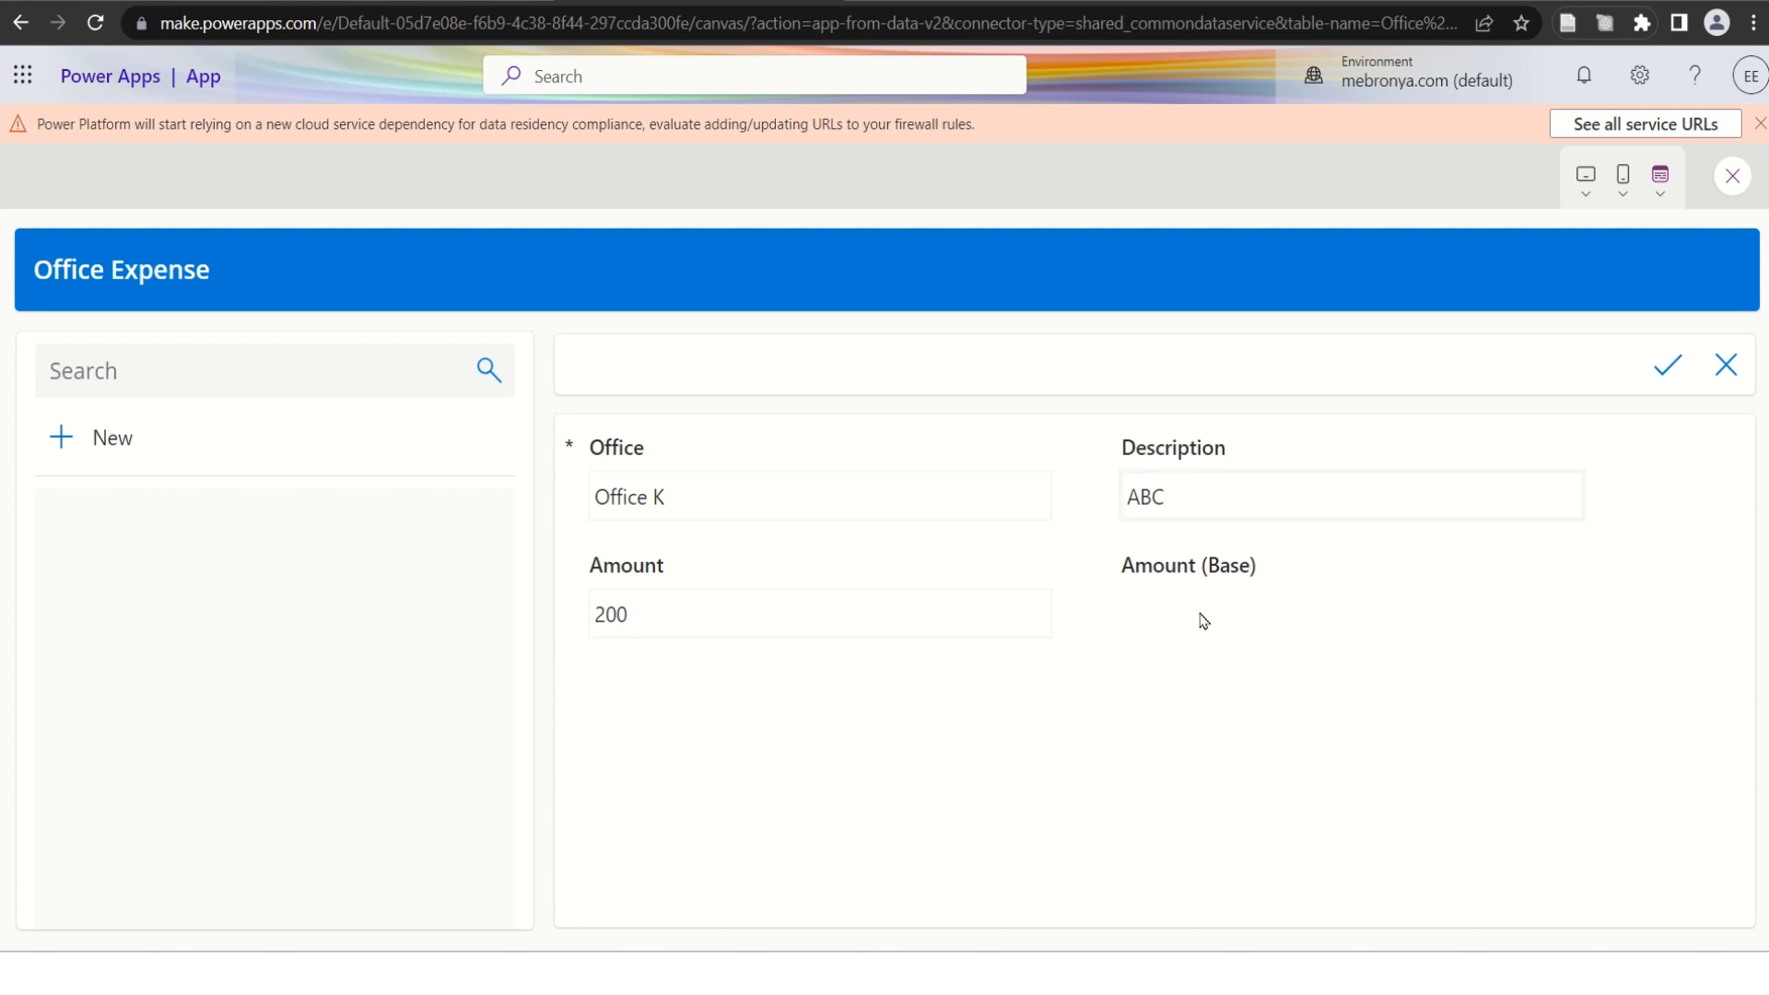
pyautogui.click(1261, 502)
pyautogui.click(1672, 368)
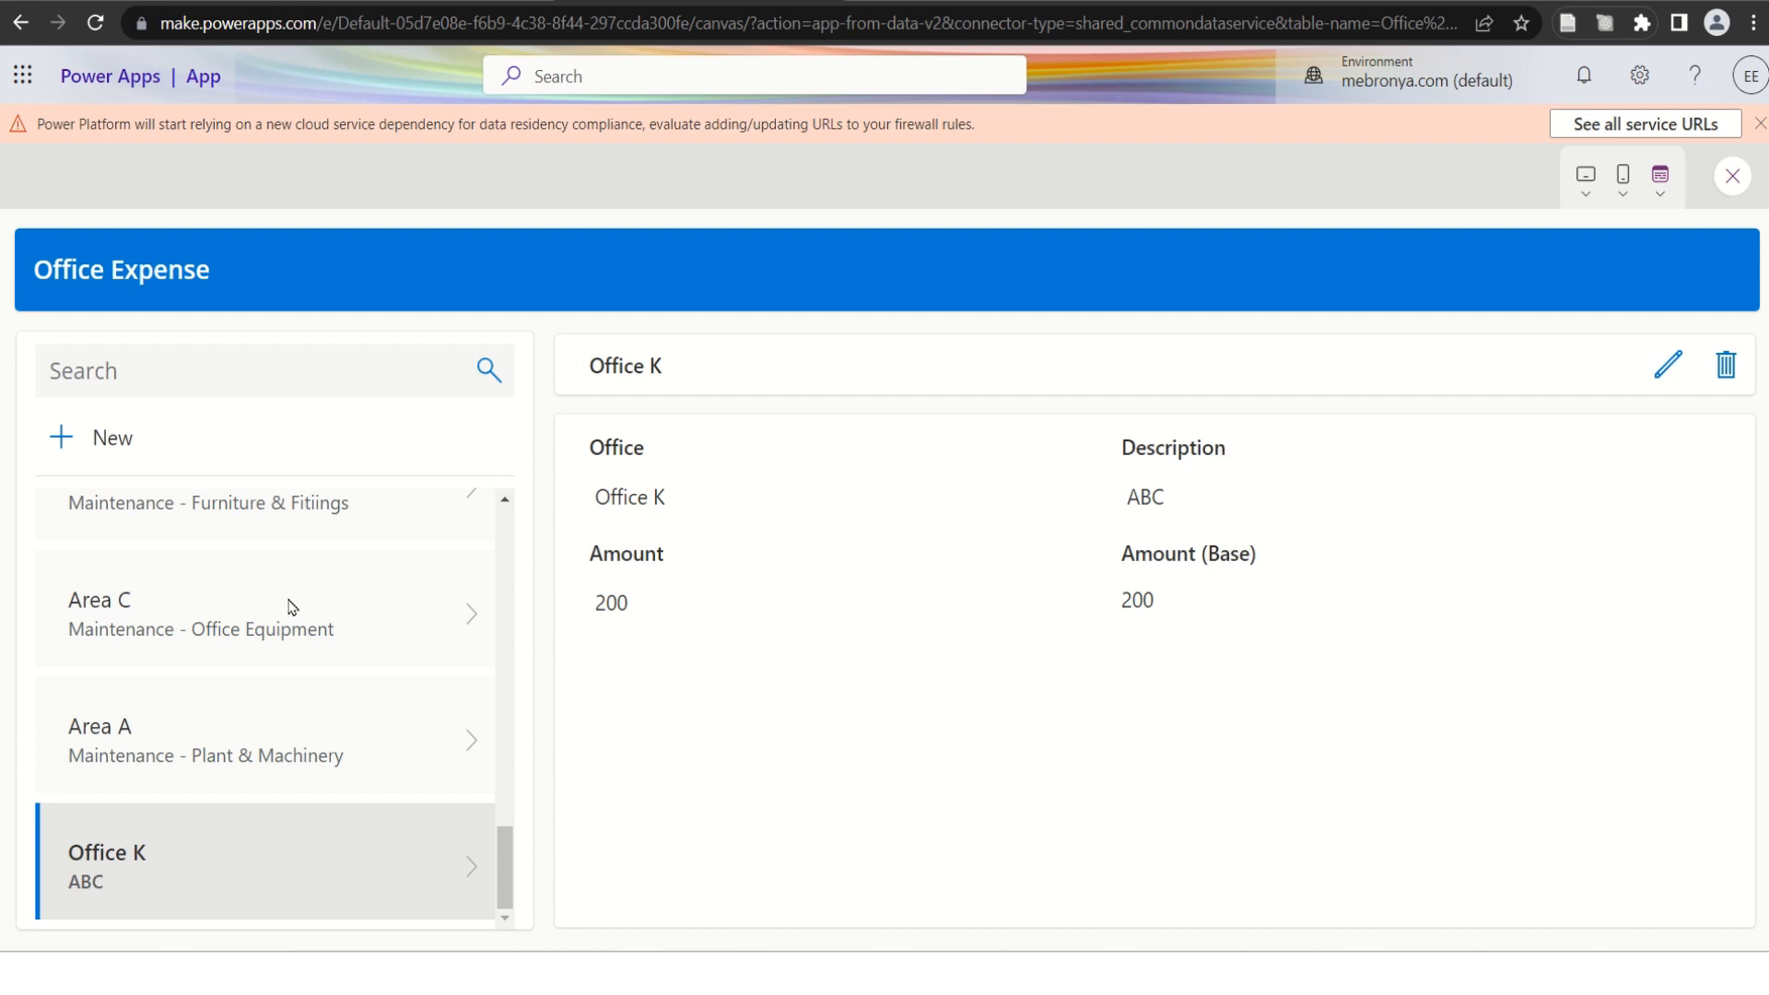
# Browse the expense list and search it for "Office", also trying "Office A".
pyautogui.scroll(10, 288, 607)
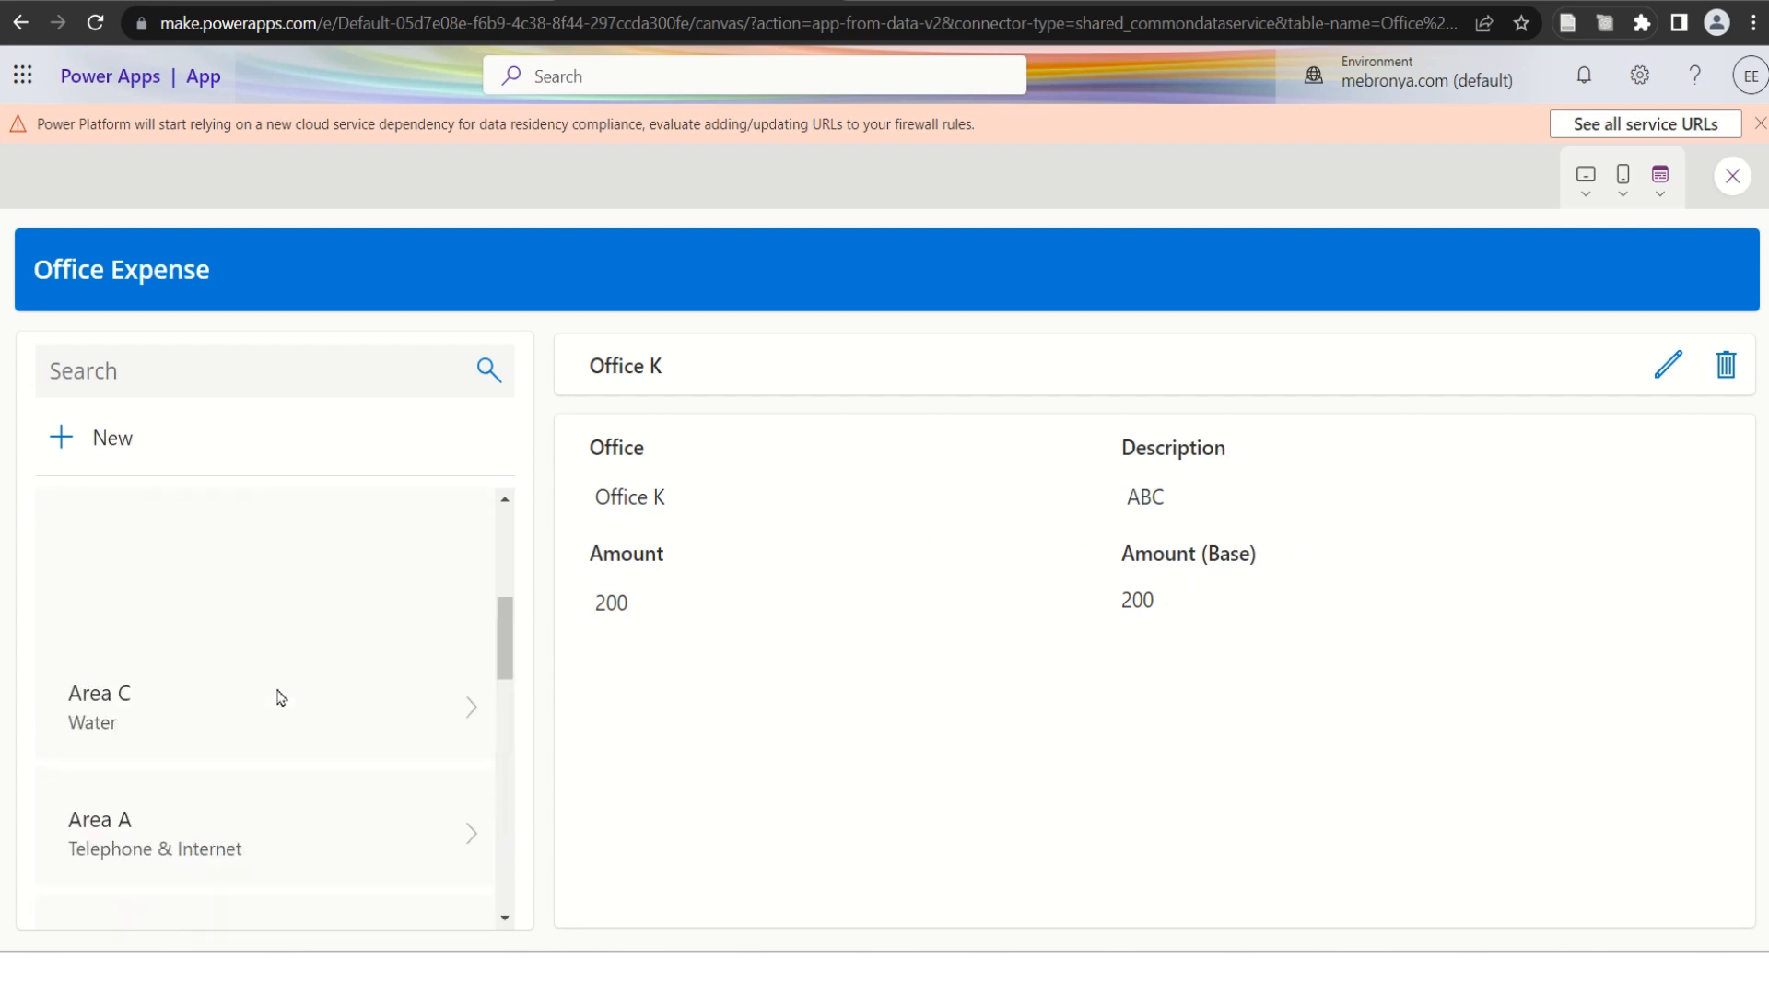
pyautogui.click(138, 377)
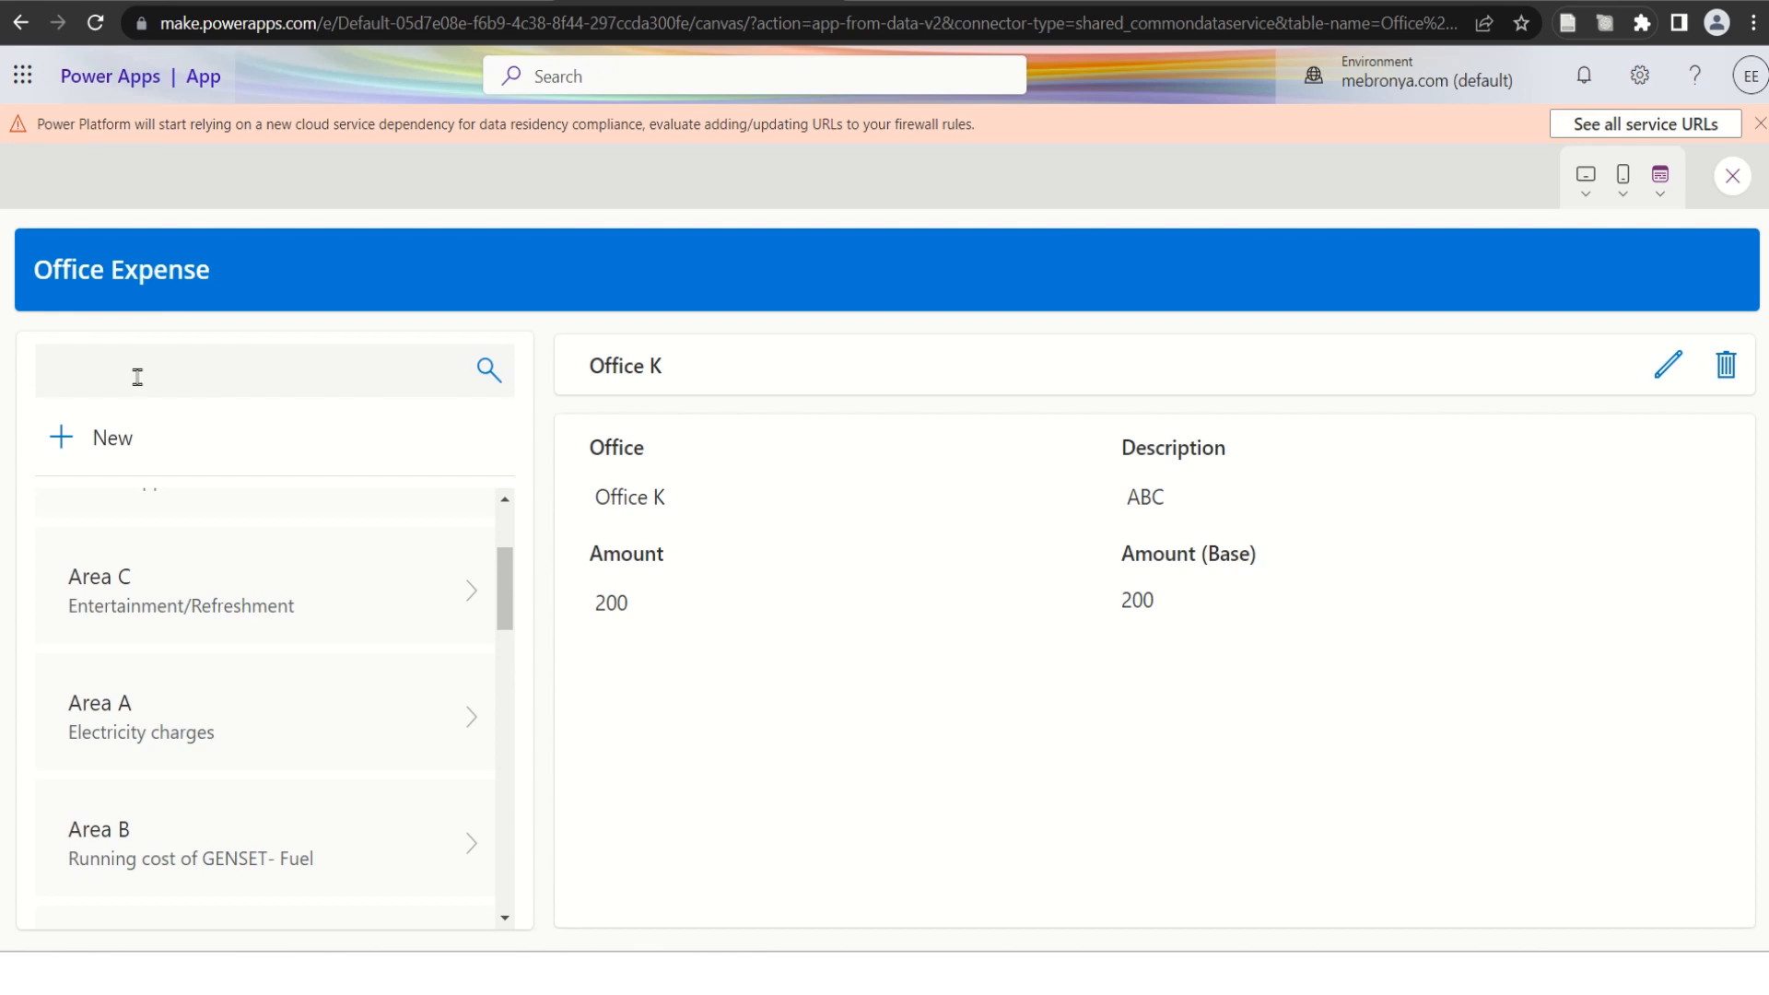
pyautogui.write('O')
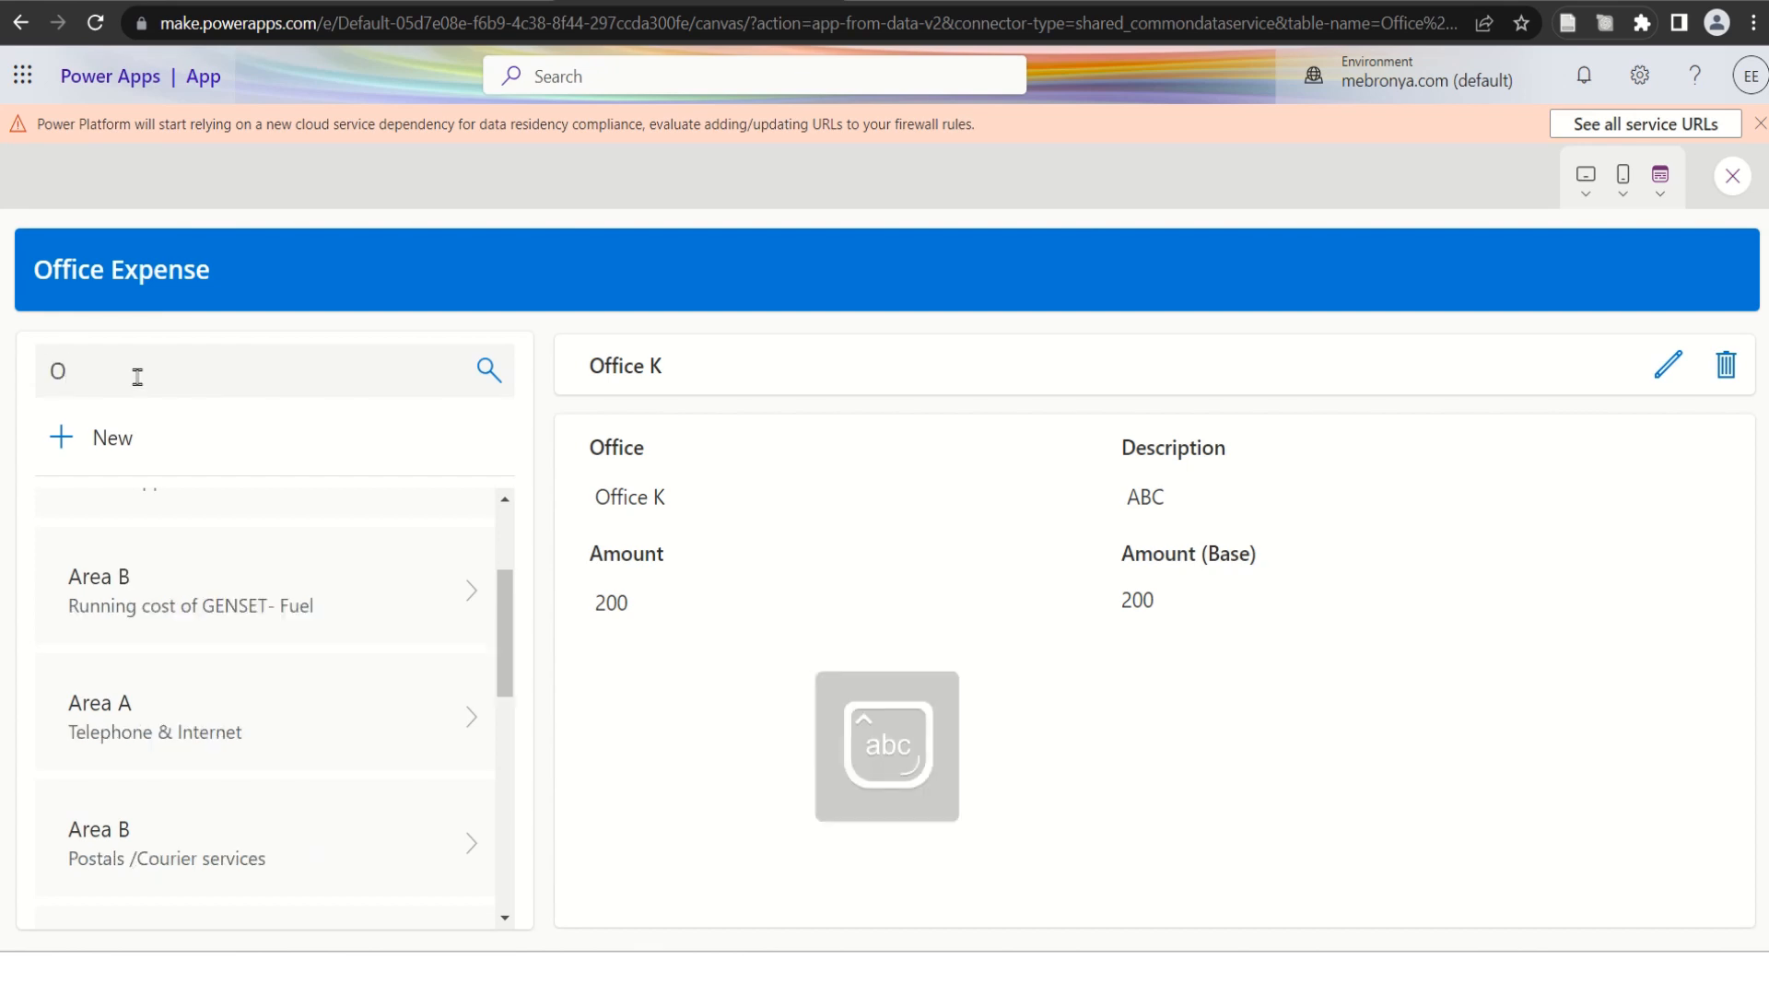
pyautogui.write('ffice')
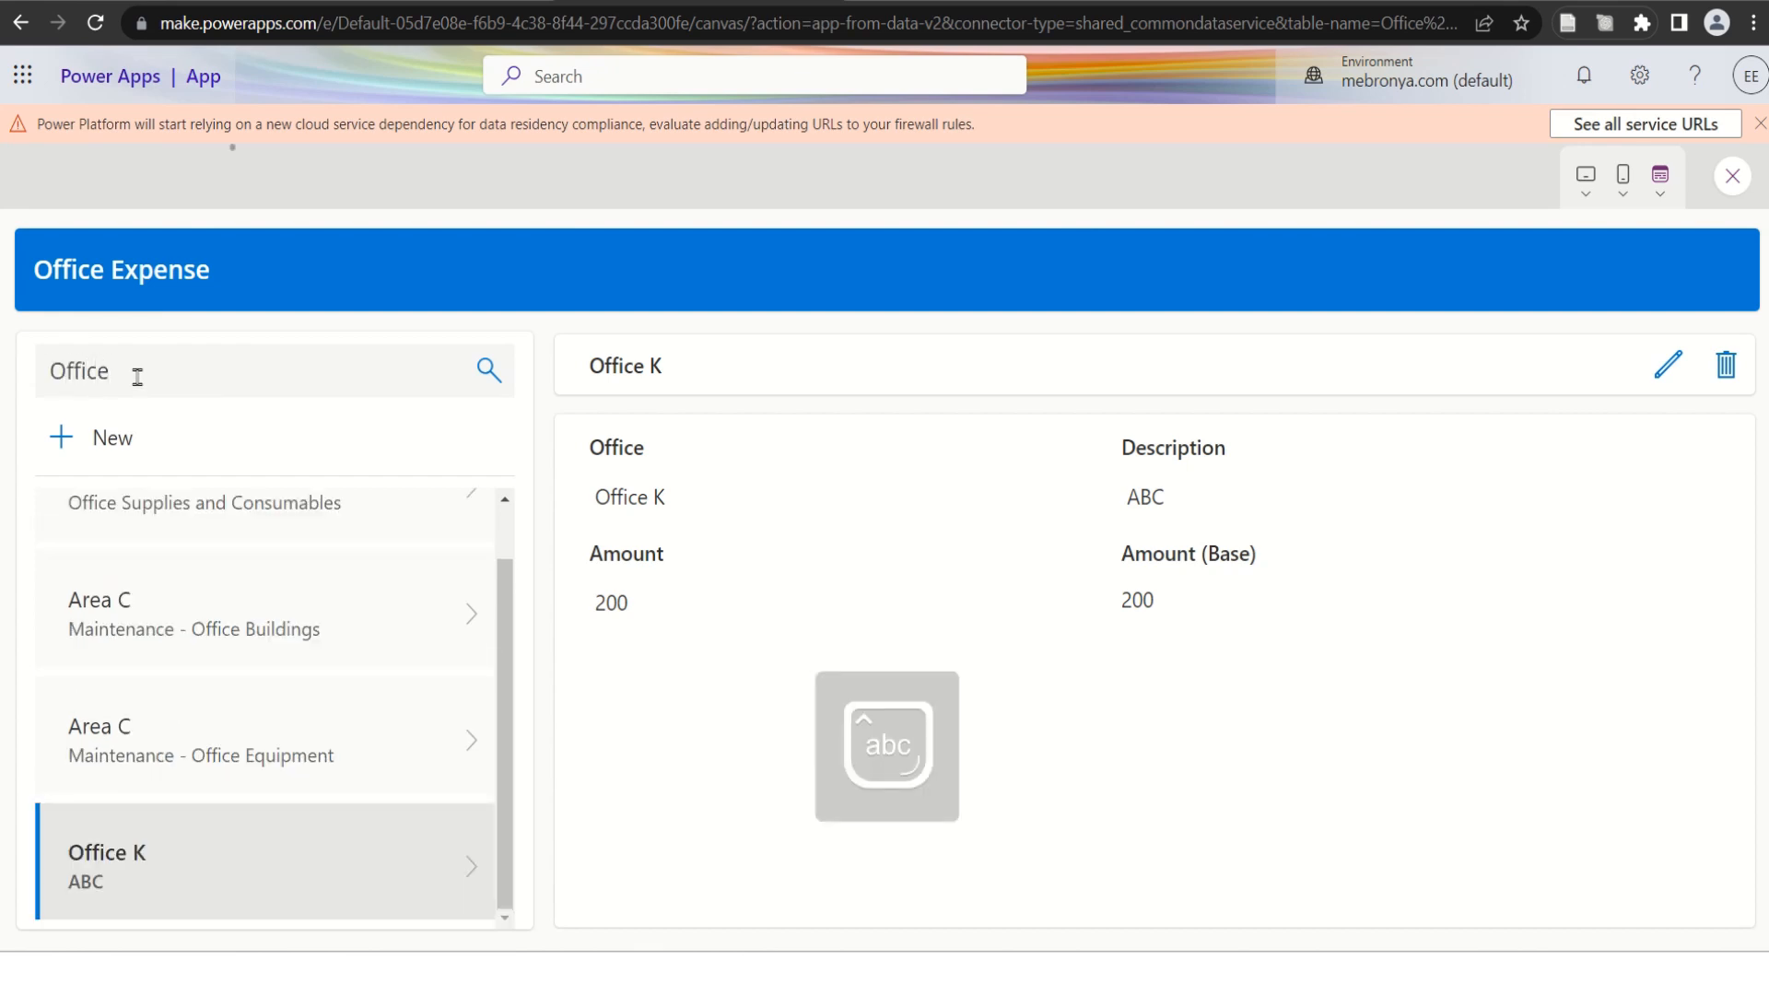
pyautogui.write(' a')
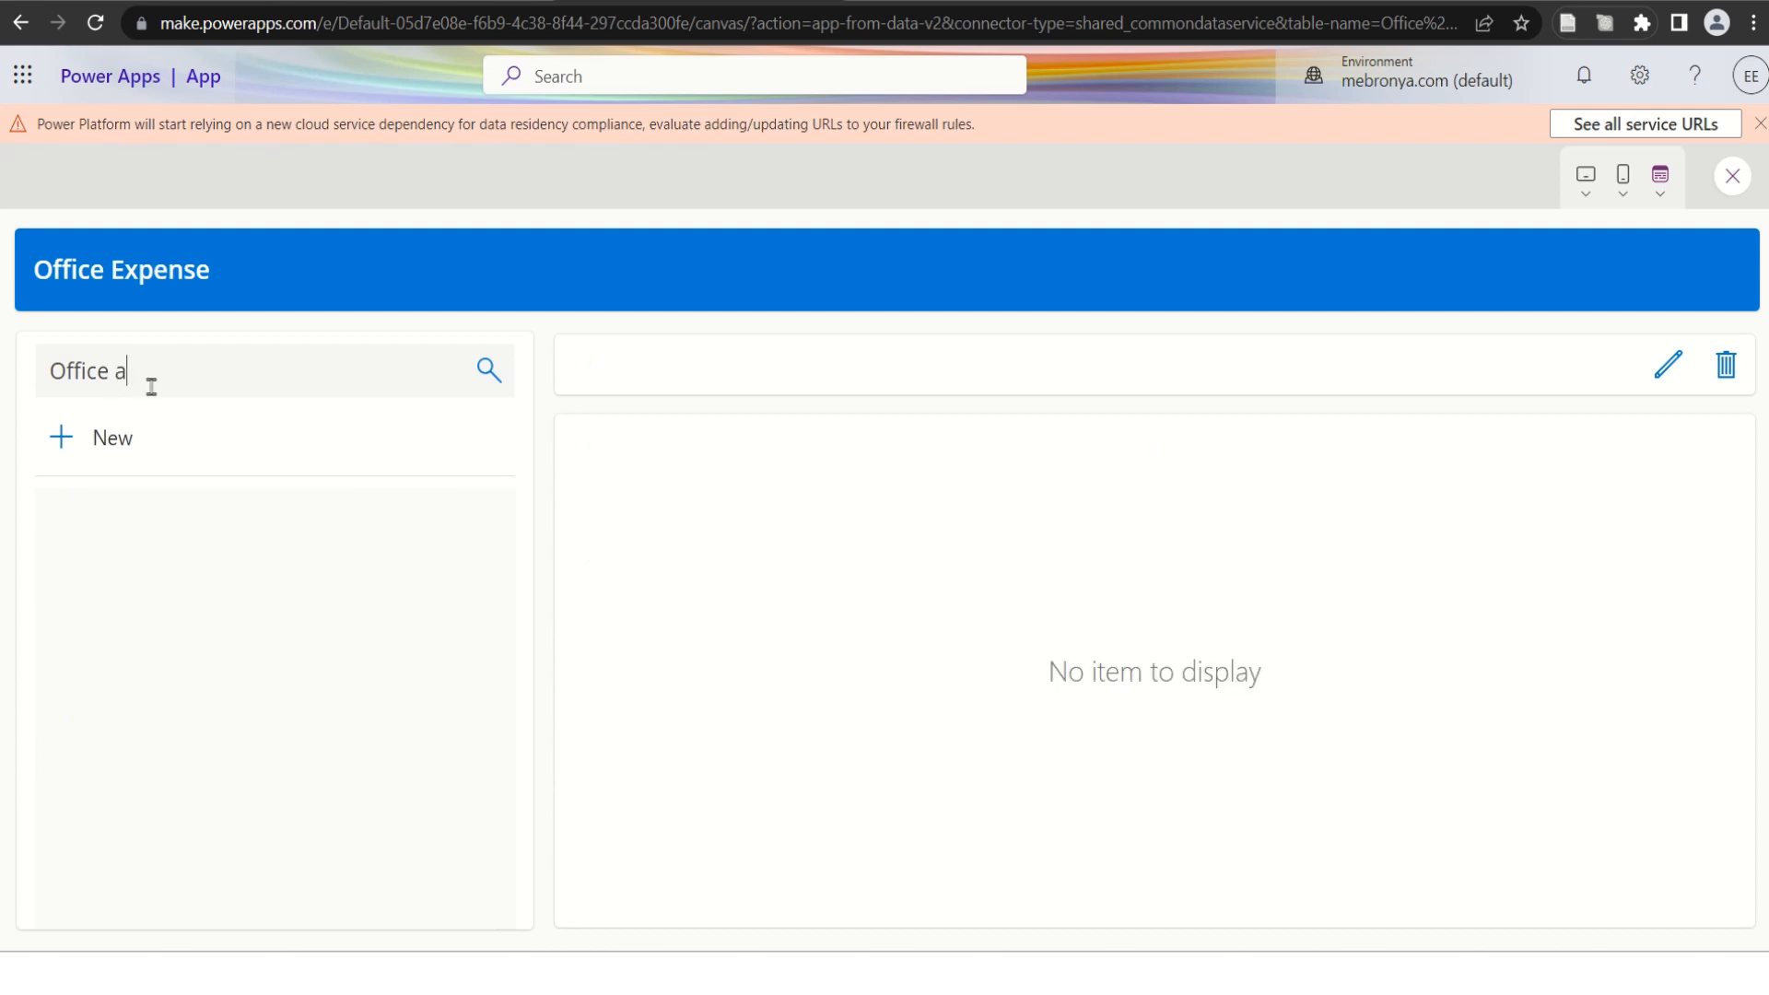
pyautogui.press('BackSpace')
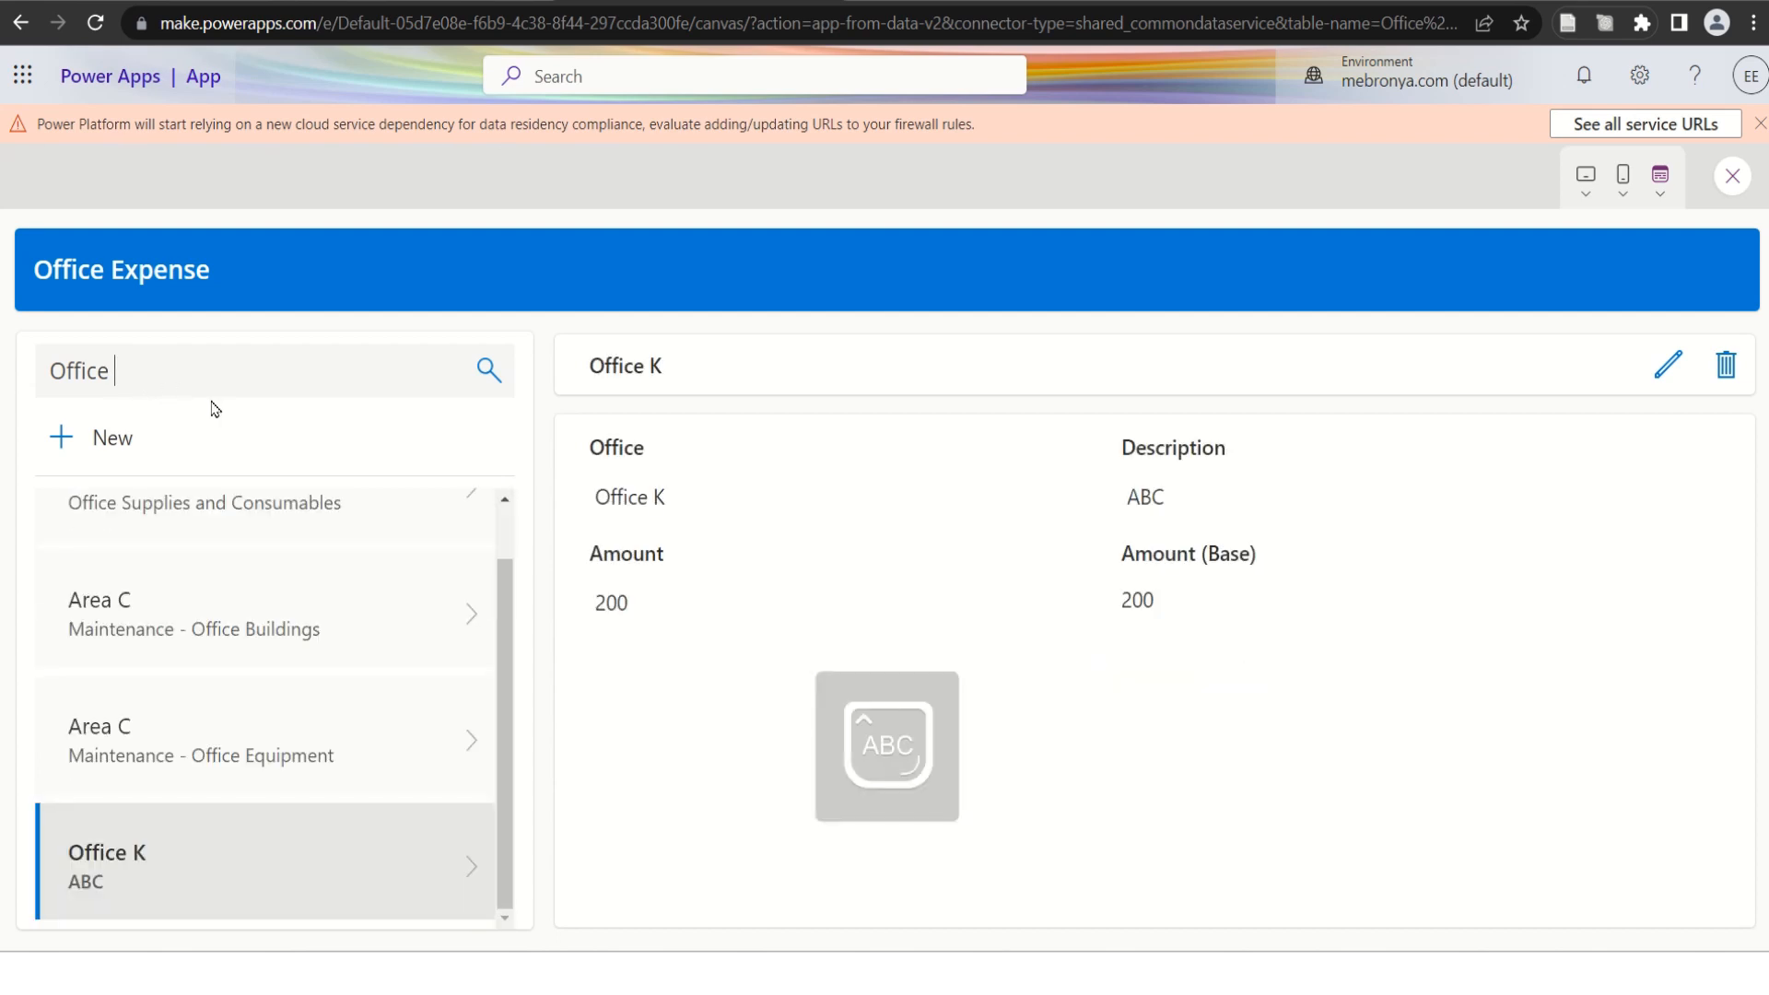
pyautogui.write('A')
pyautogui.press('BackSpace')
pyautogui.press('BackSpace')
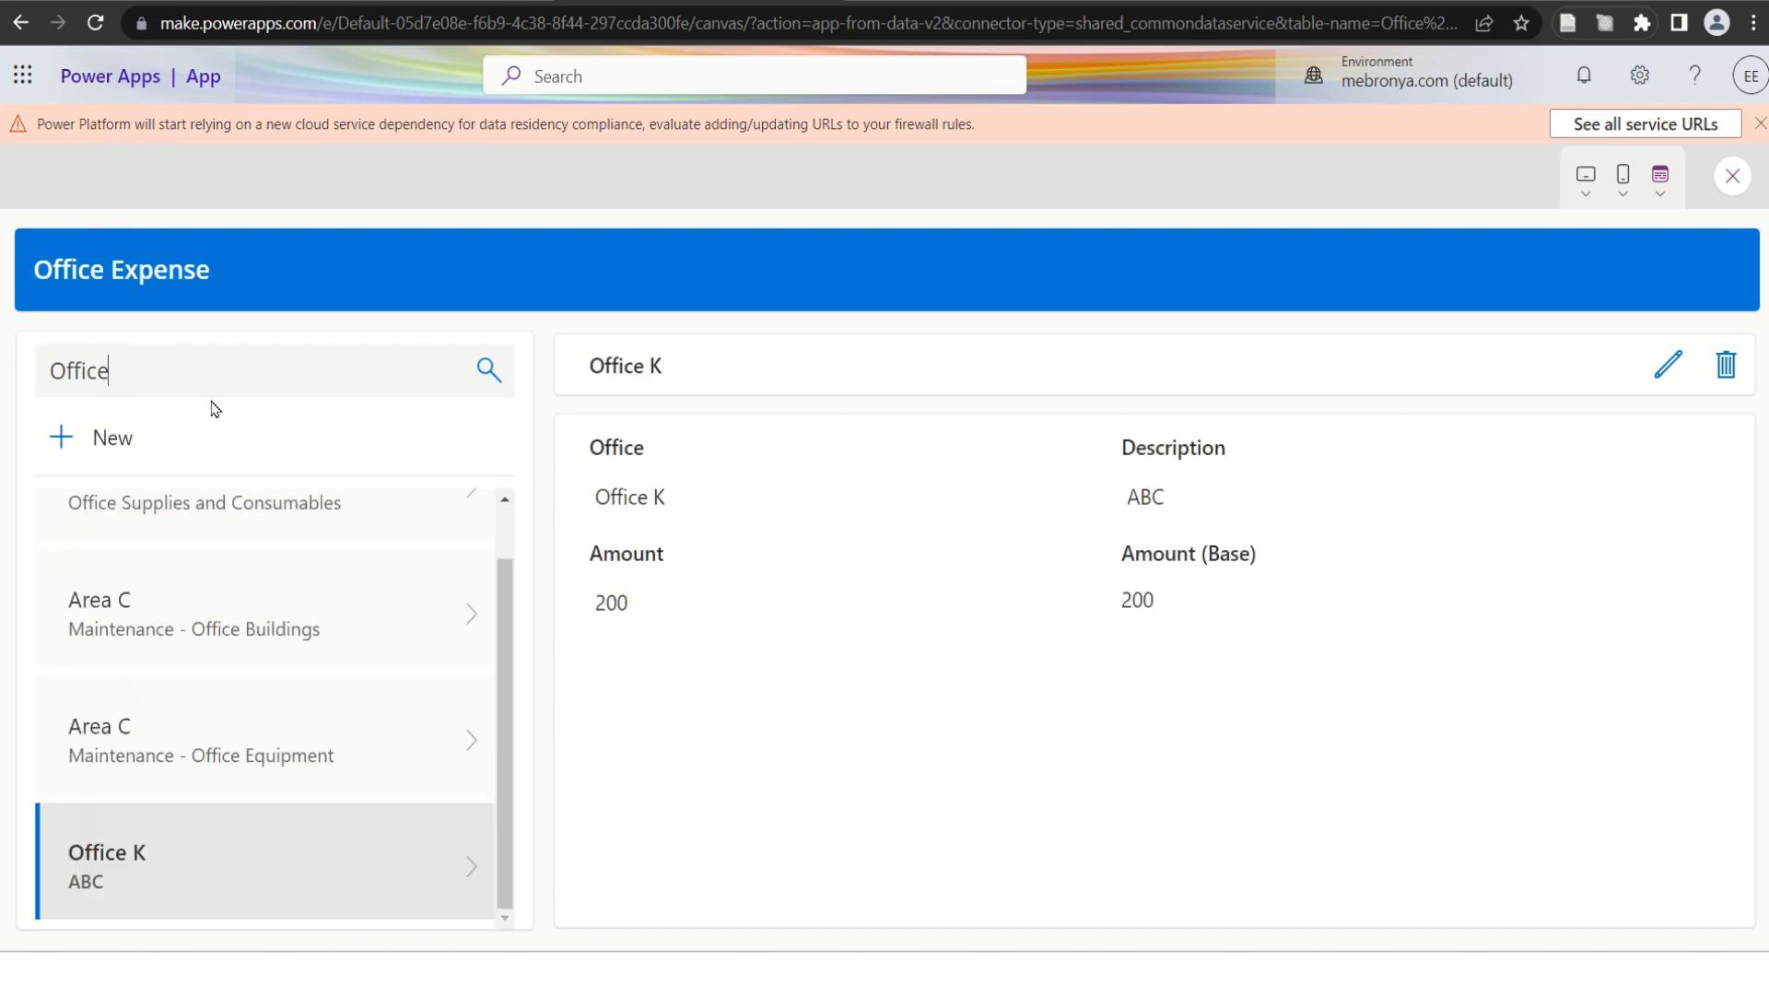
# Replace the search text with "Area A" and look through the matching expense records.
pyautogui.press('BackSpace')
pyautogui.press('BackSpace')
pyautogui.press('BackSpace')
pyautogui.press('BackSpace')
pyautogui.press('BackSpace')
pyautogui.press('BackSpace')
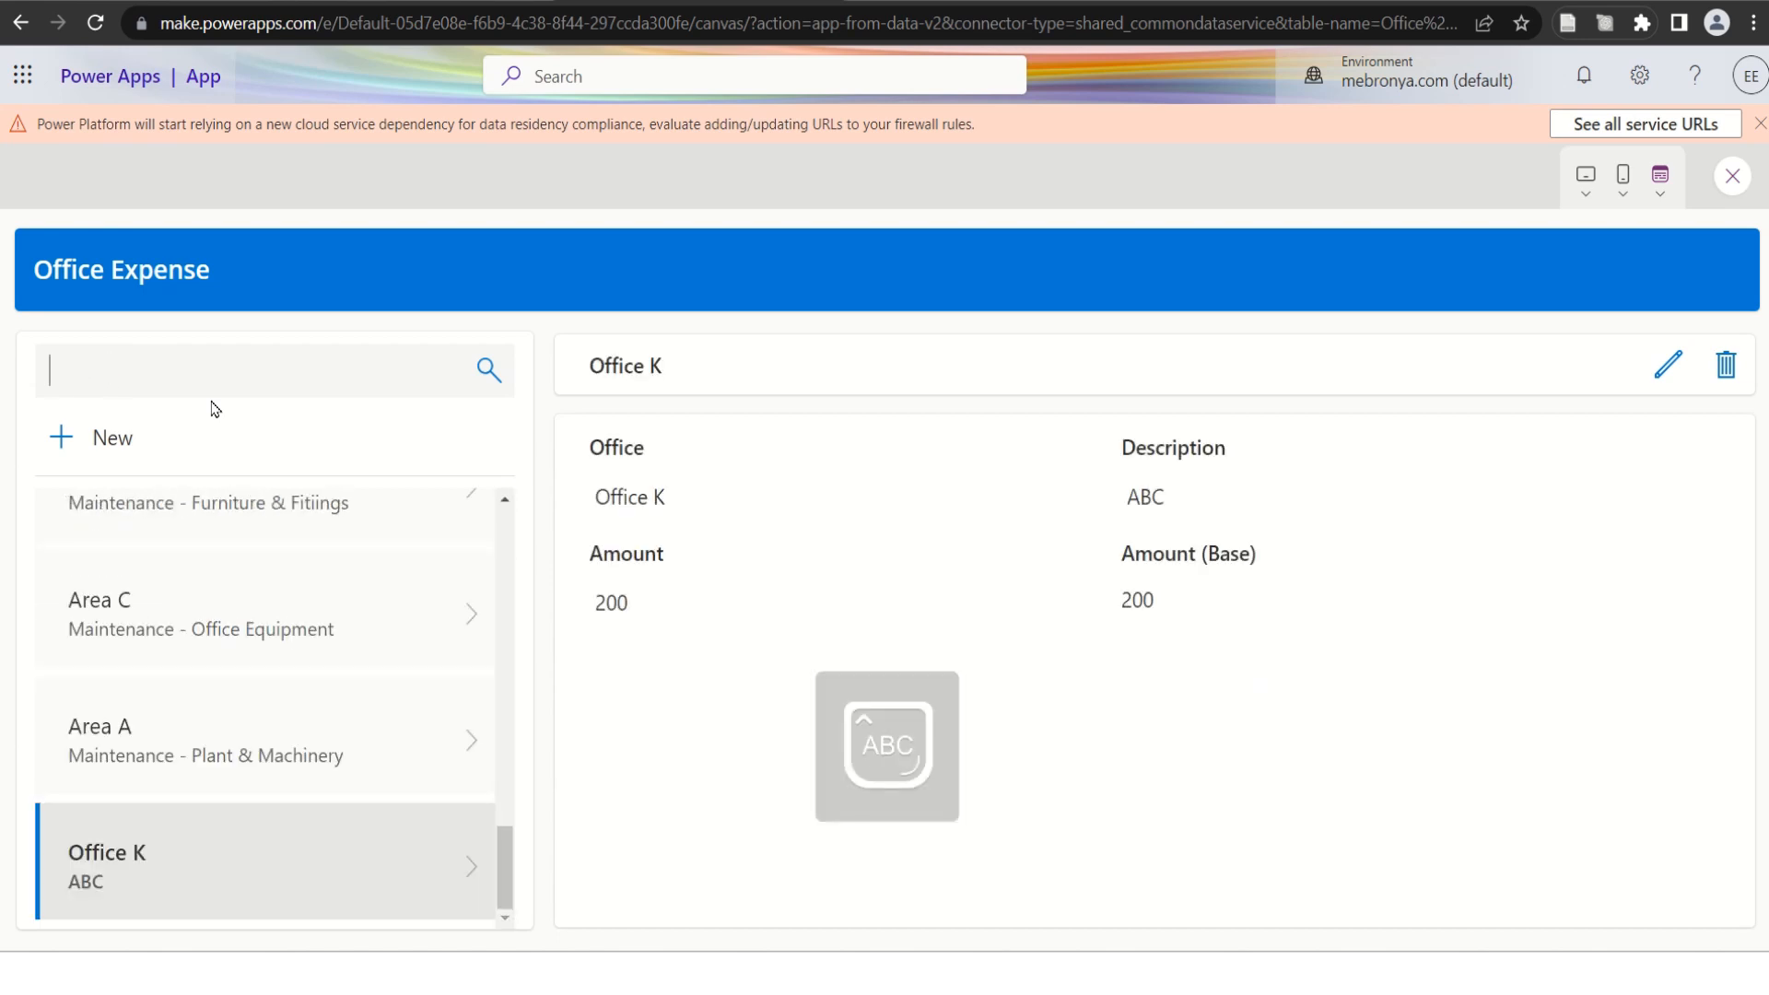
pyautogui.write('Area ')
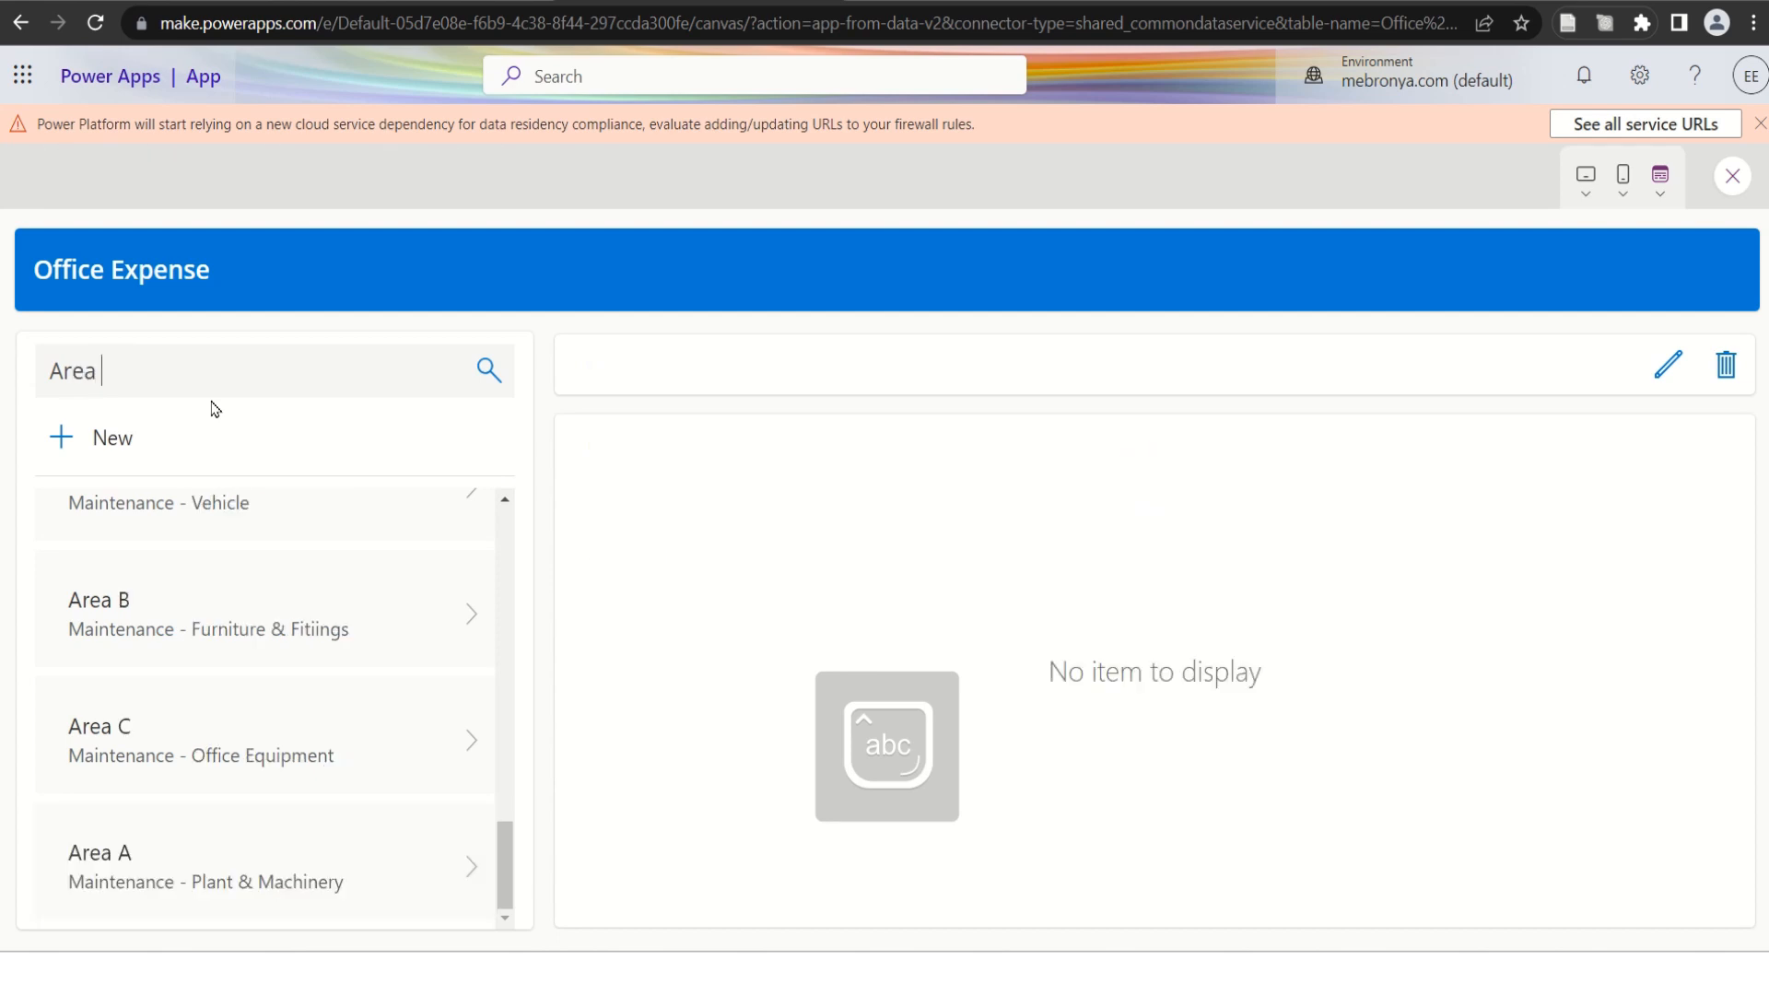
pyautogui.write('A')
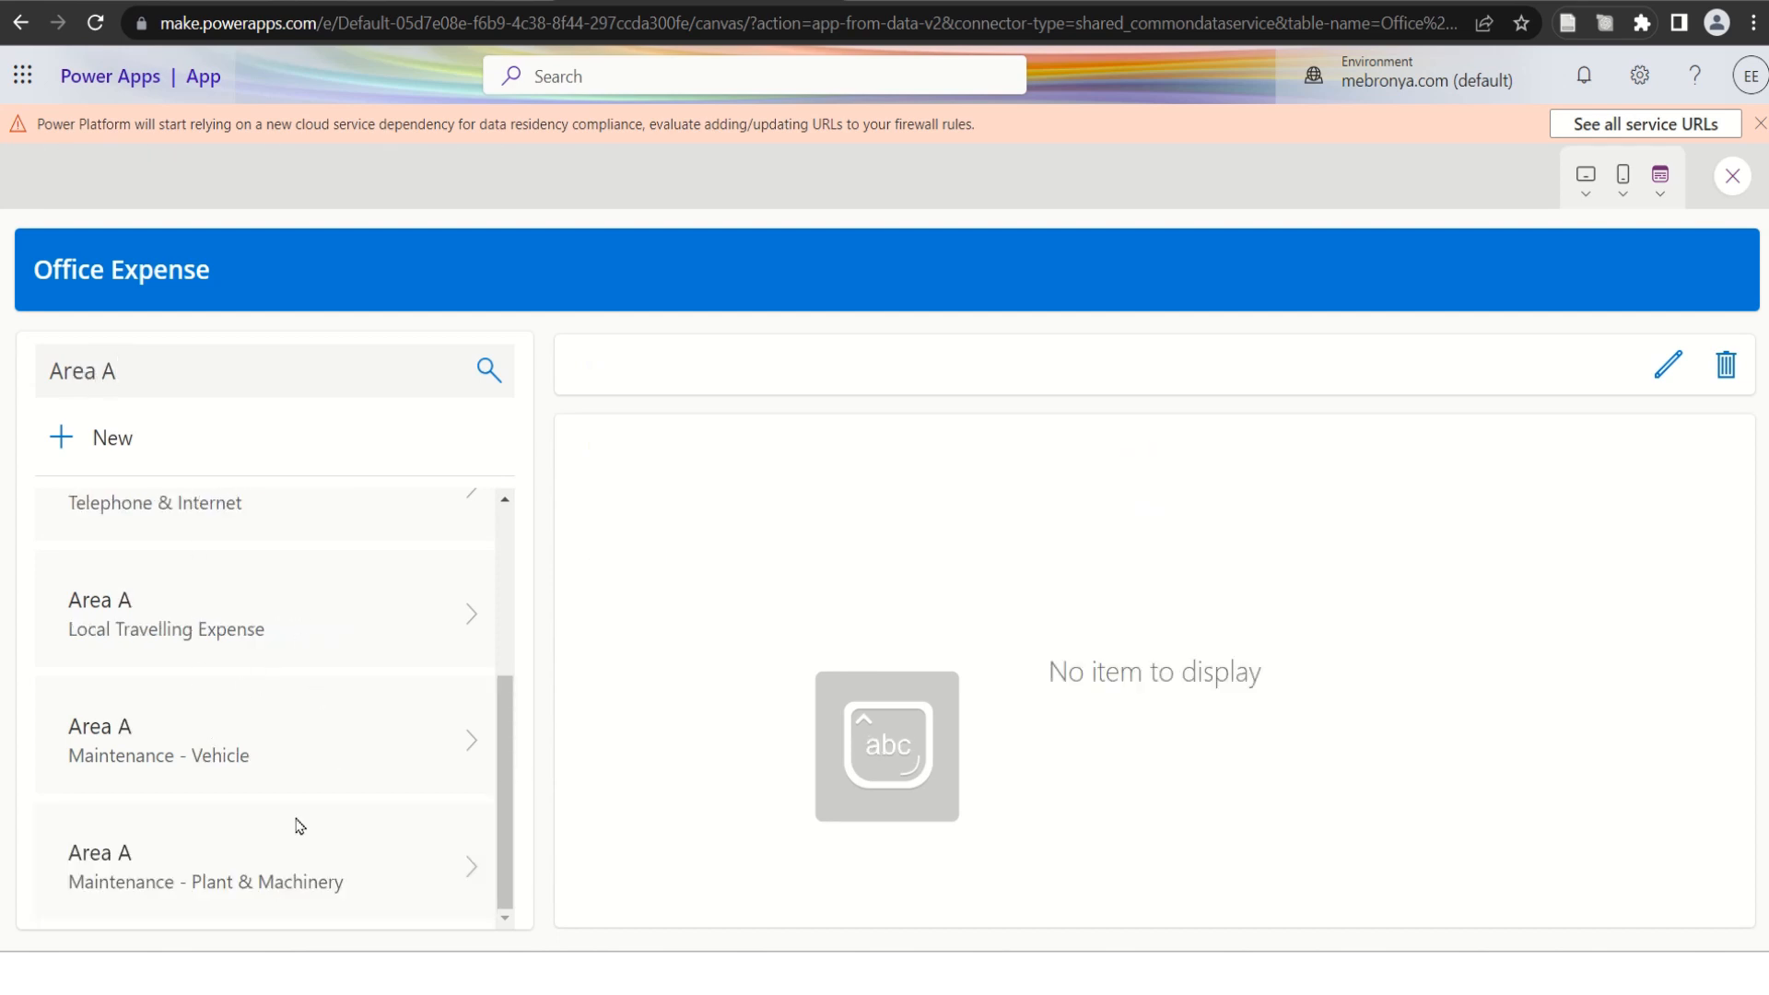
pyautogui.scroll(3, 292, 750)
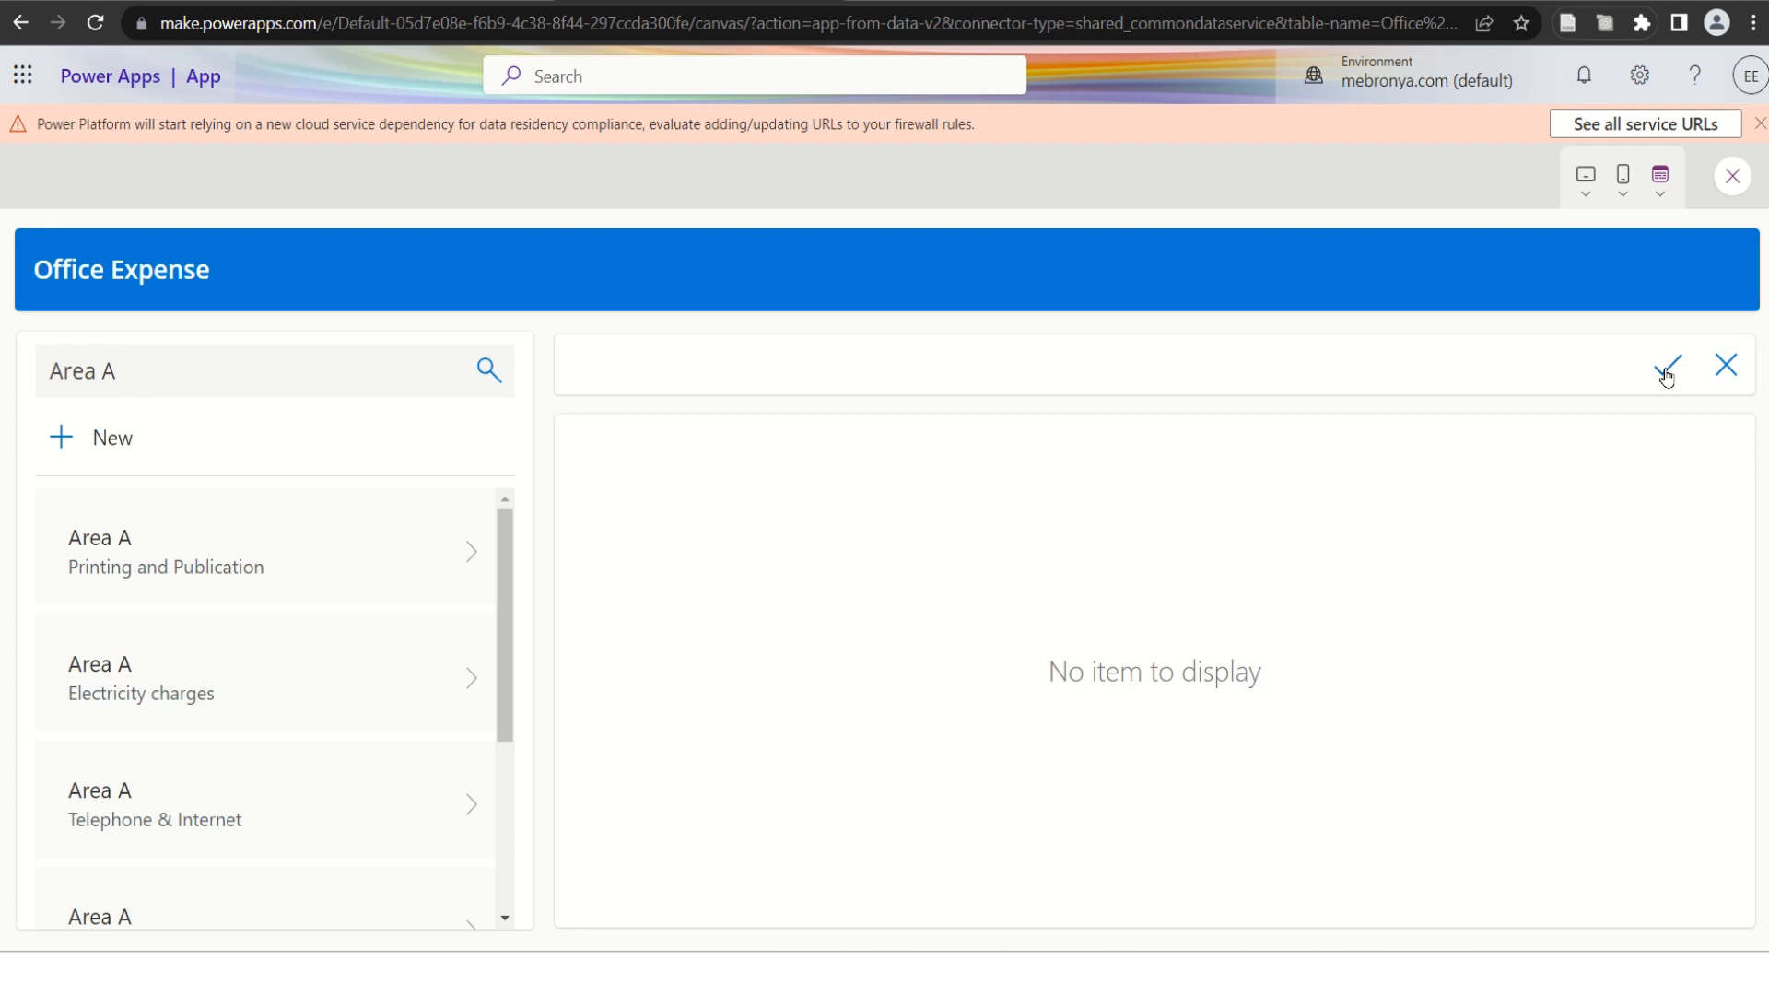
# Cancel the record editing mode and return from the preview to the studio, dismissing the testing tip.
pyautogui.click(1724, 365)
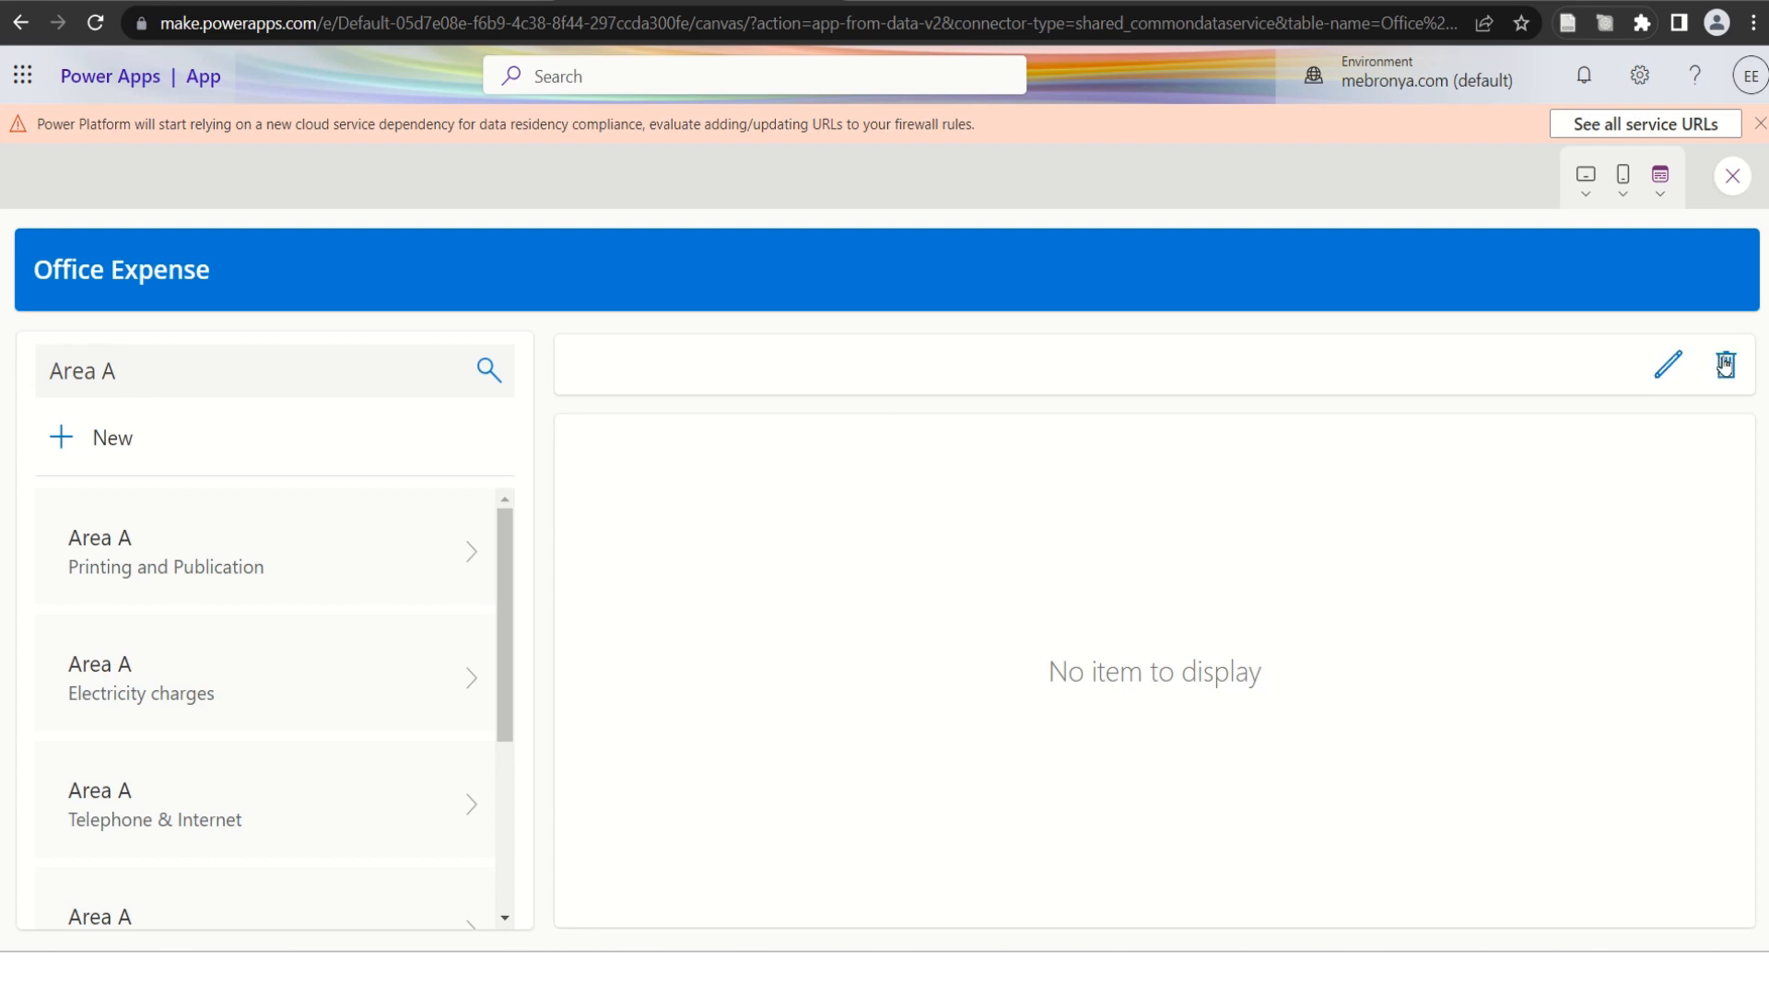
pyautogui.click(1732, 180)
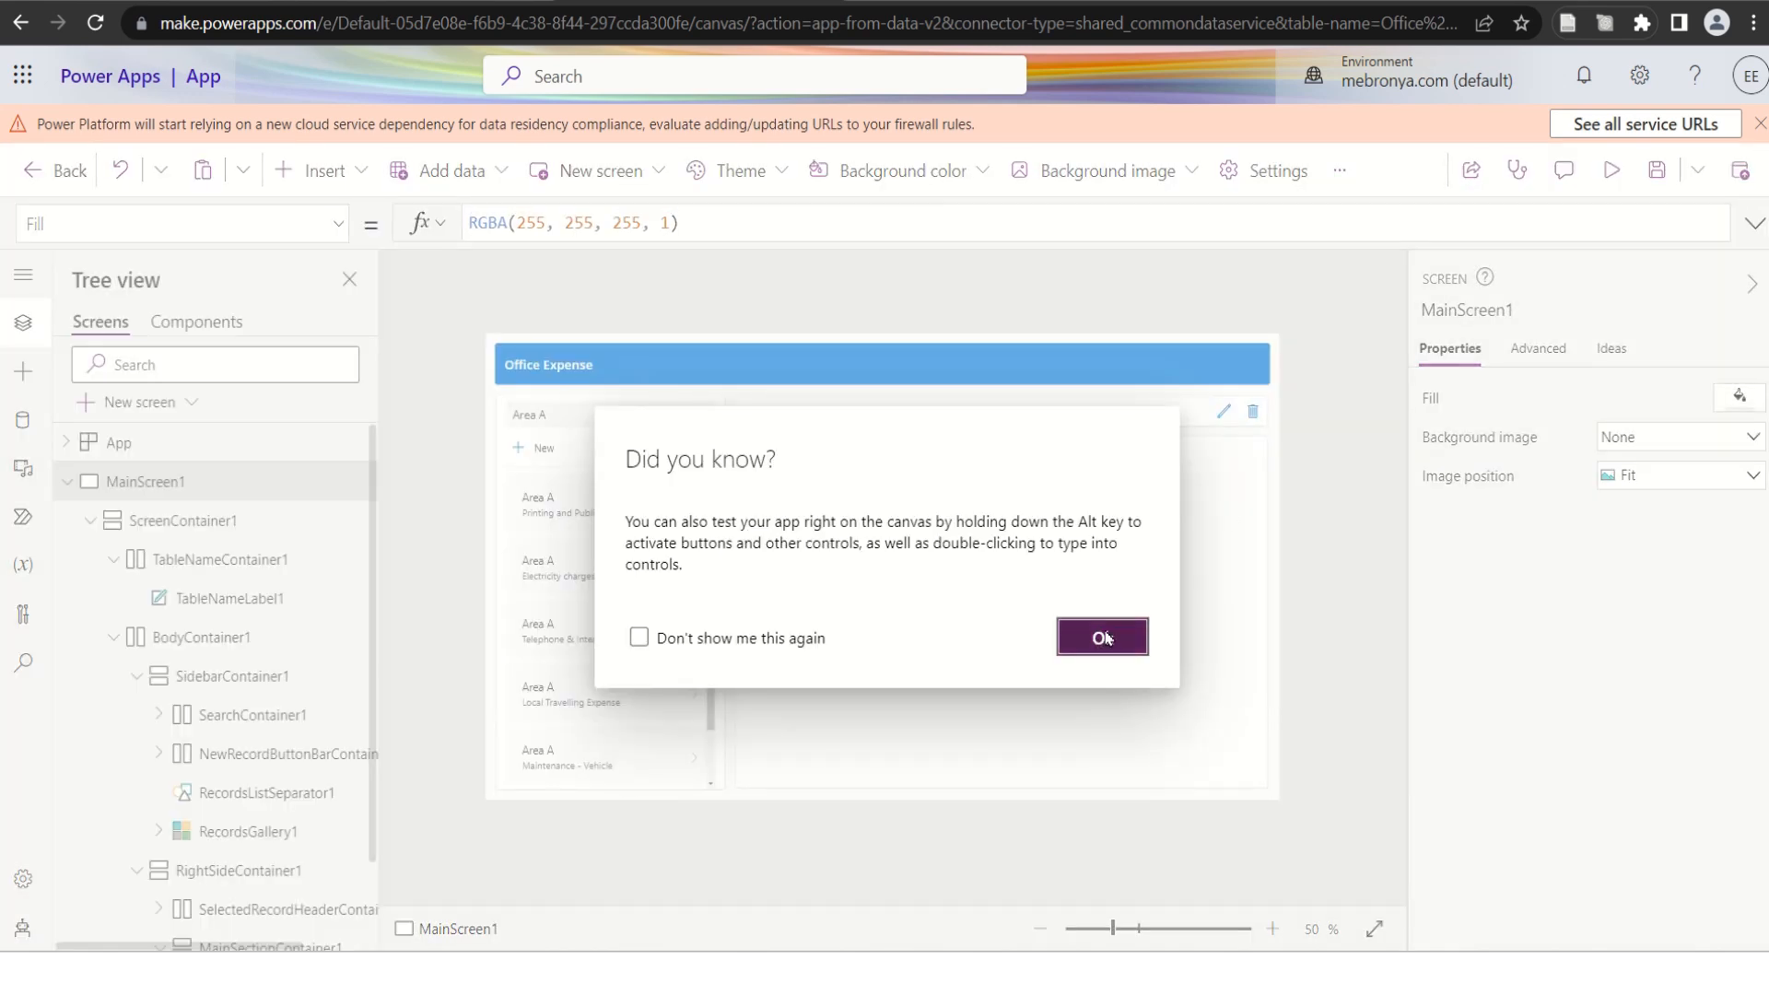
pyautogui.click(1105, 638)
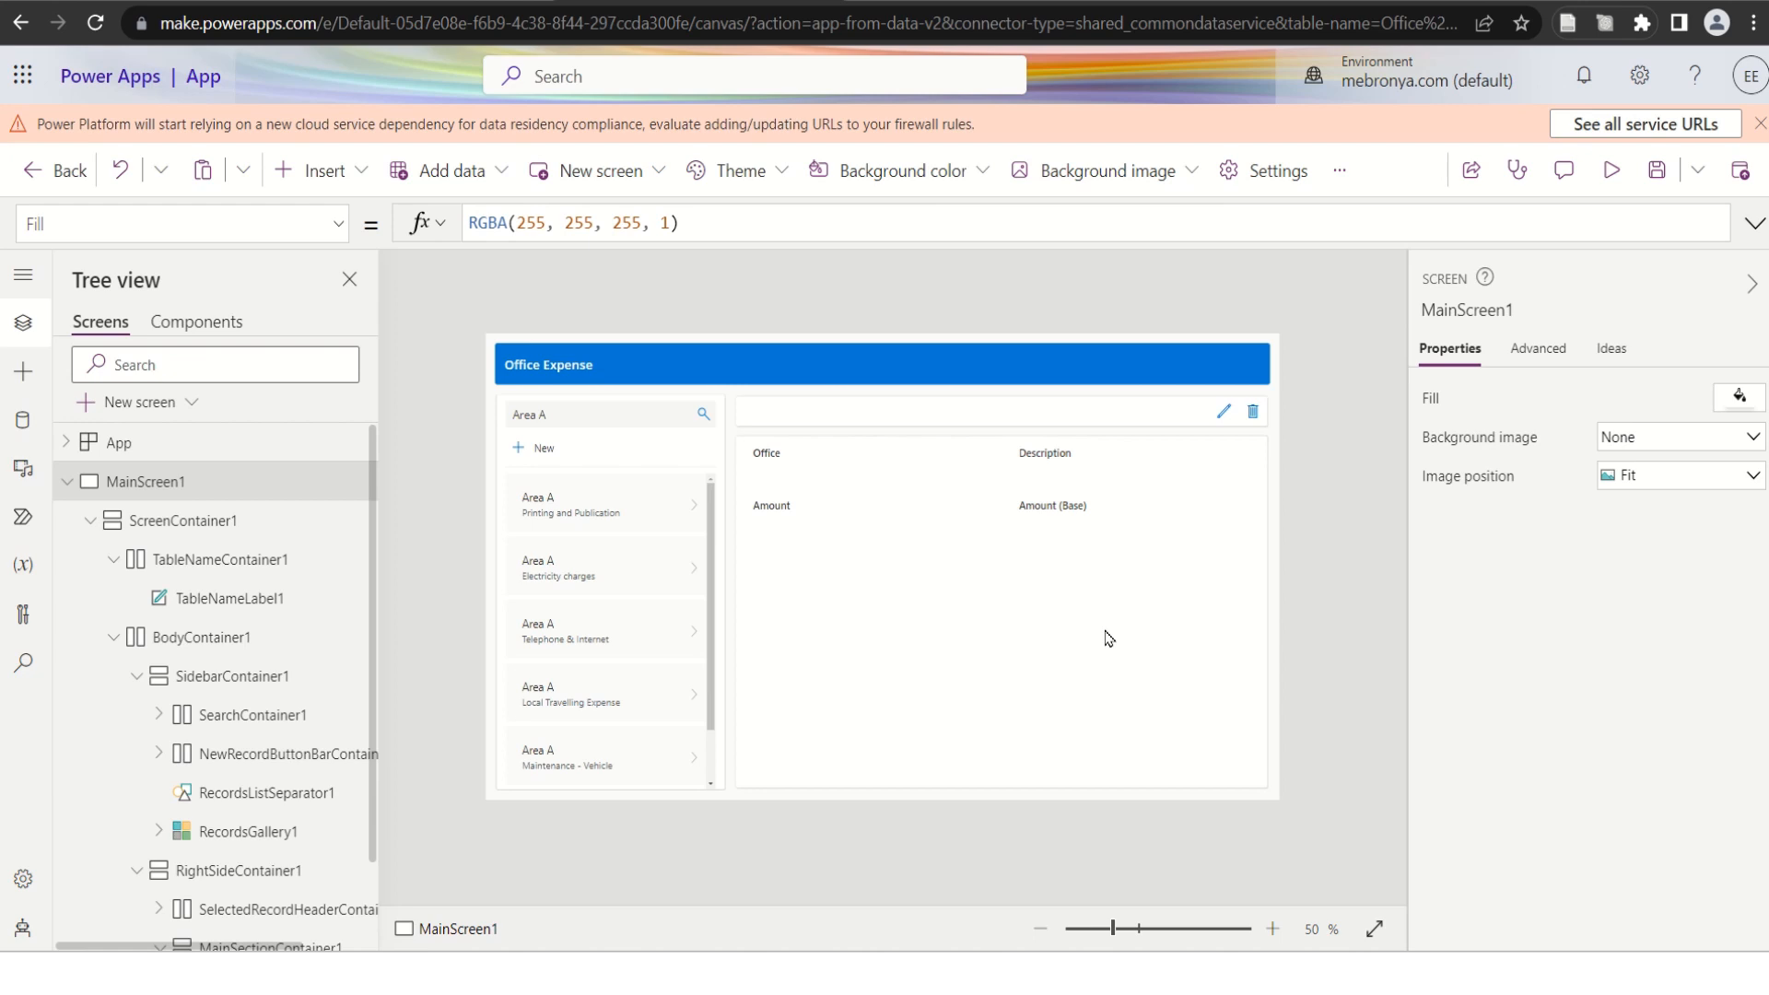